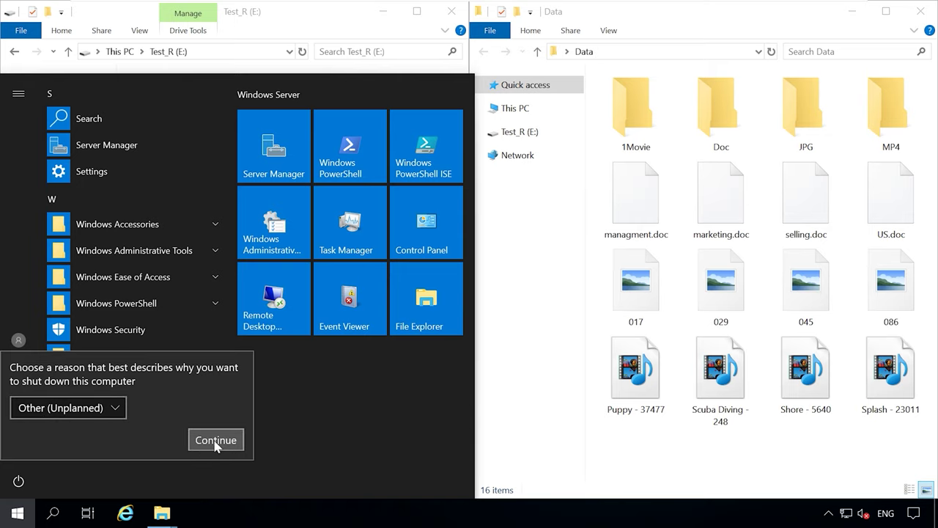
Shut down the server computer with the reason Other (Unplanned)
{"action": "left_click", "coordinate": [219, 443]}
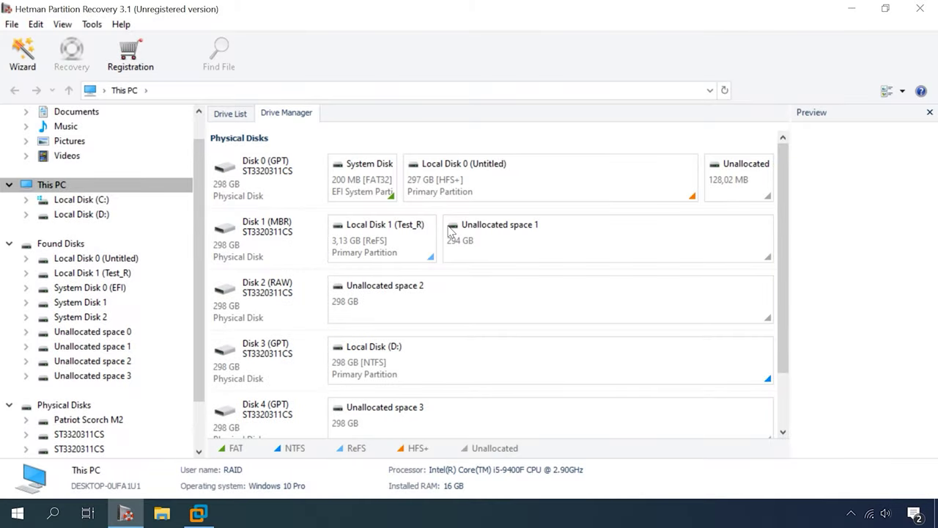
Run a fast scan of the ReFS partition Local Disk 1 (Test_R) in Hetman Partition Recovery and finish the wizard
{"action": "left_click", "coordinate": [401, 245]}
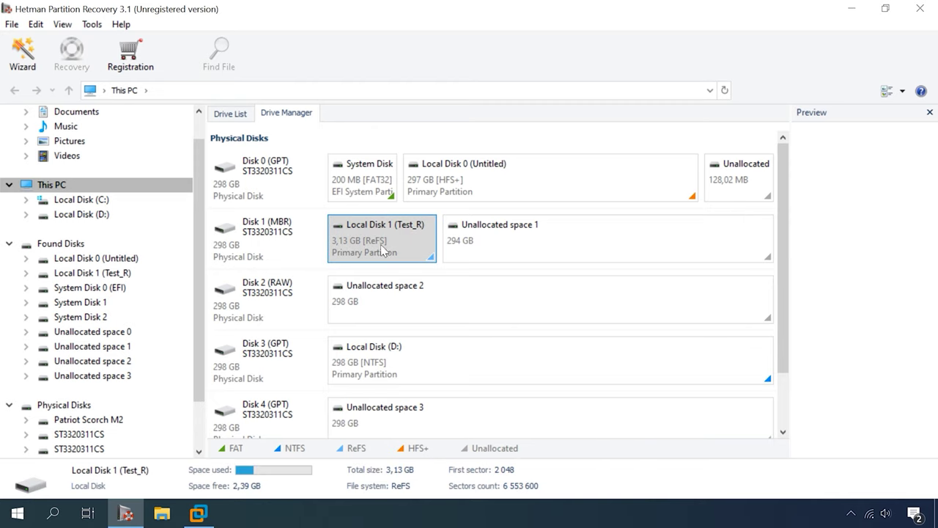
{"action": "right_click", "coordinate": [422, 233]}
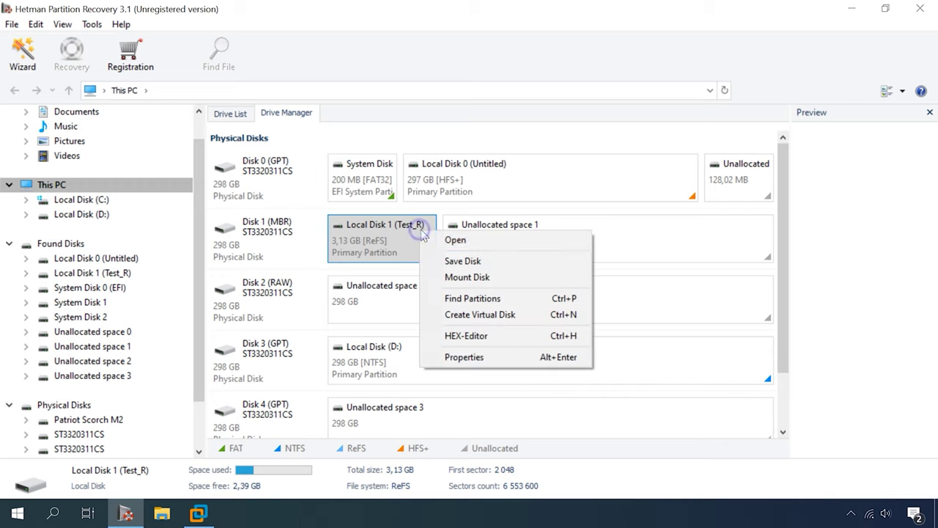
{"action": "left_click", "coordinate": [462, 242]}
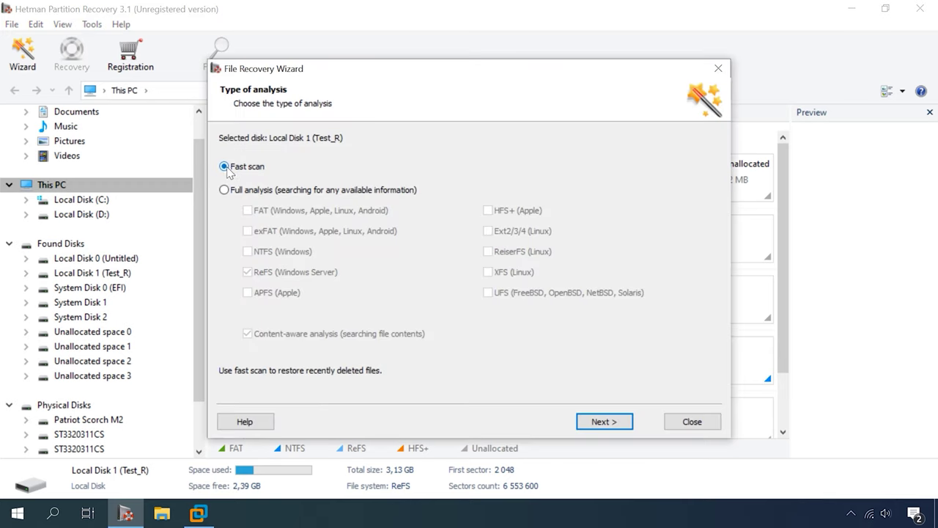
{"action": "left_click", "coordinate": [616, 424]}
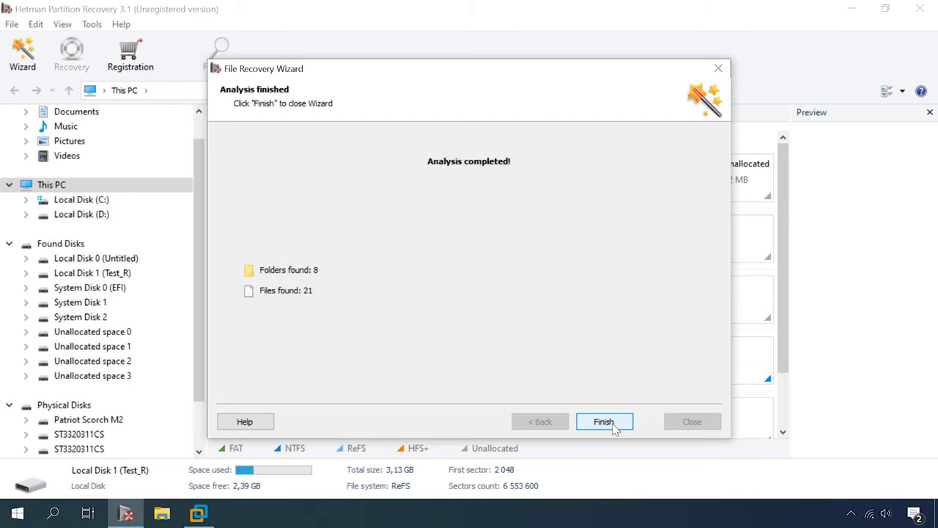
{"action": "left_click", "coordinate": [605, 422]}
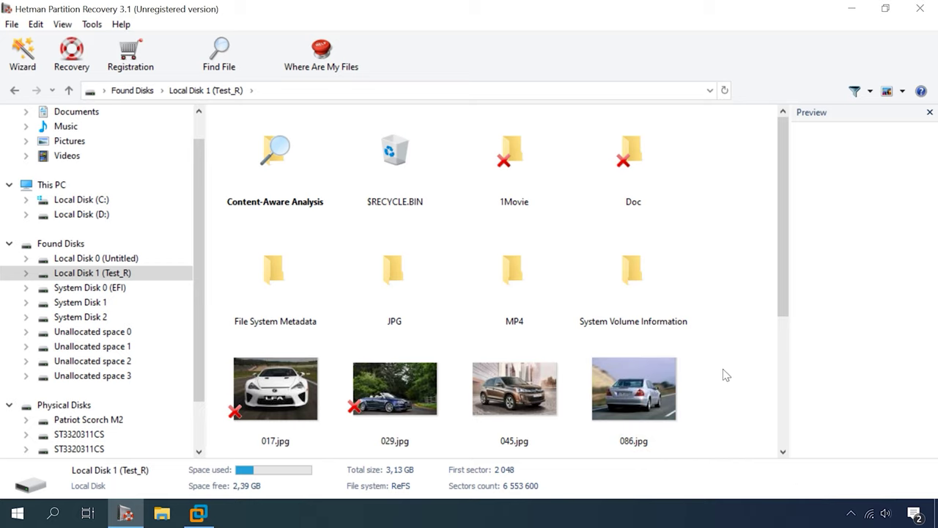
Look through the scan results of Test_R, checking the deleted files inside the 1Movie and Doc folders
{"action": "scroll", "coordinate": [729, 348], "scroll_direction": "down", "scroll_amount": 5}
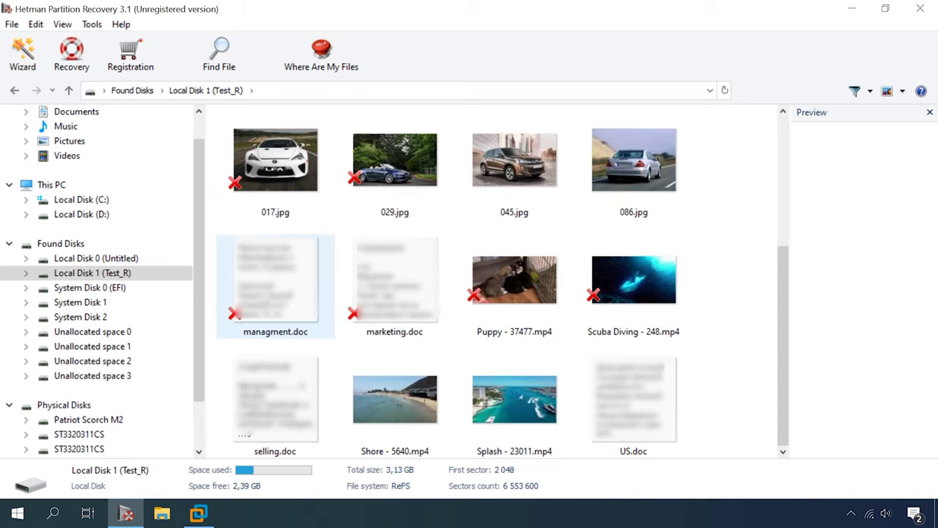
{"action": "scroll", "coordinate": [703, 434], "scroll_direction": "up", "scroll_amount": 5}
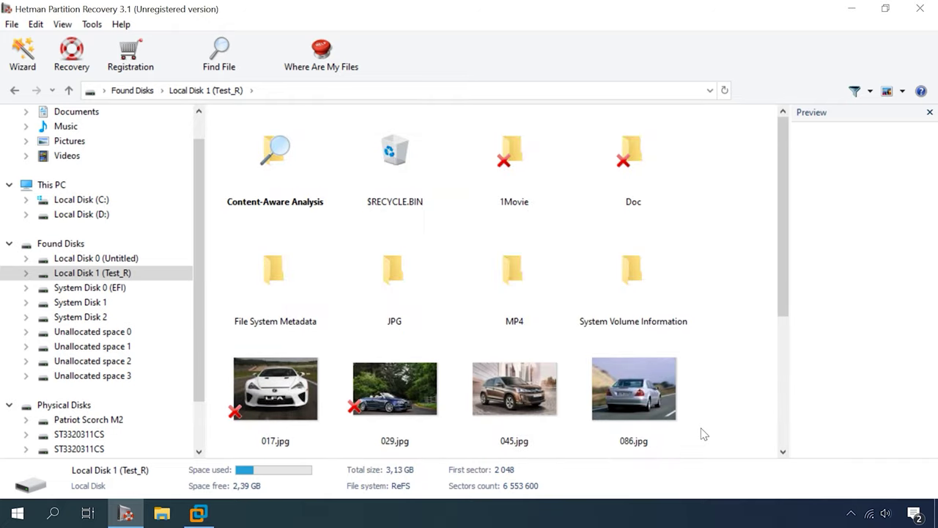
{"action": "double_click", "coordinate": [477, 184]}
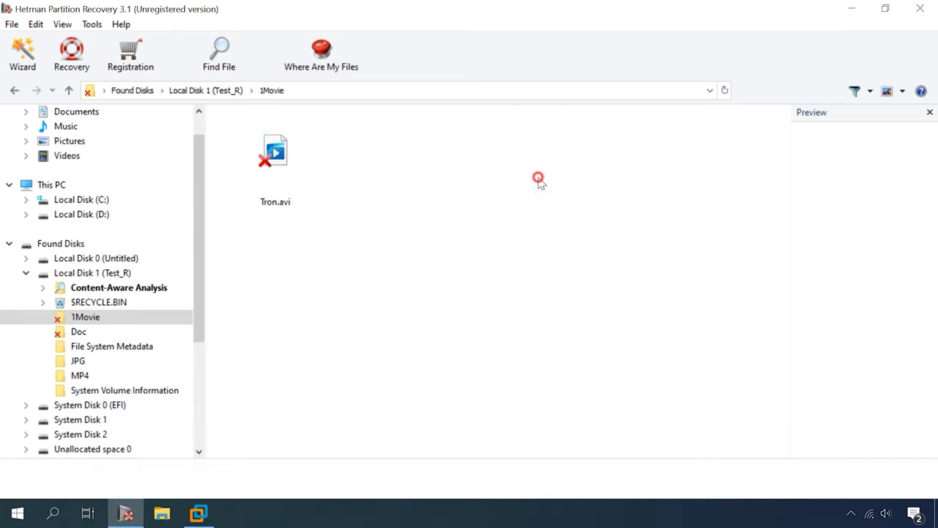
{"action": "left_click", "coordinate": [283, 160]}
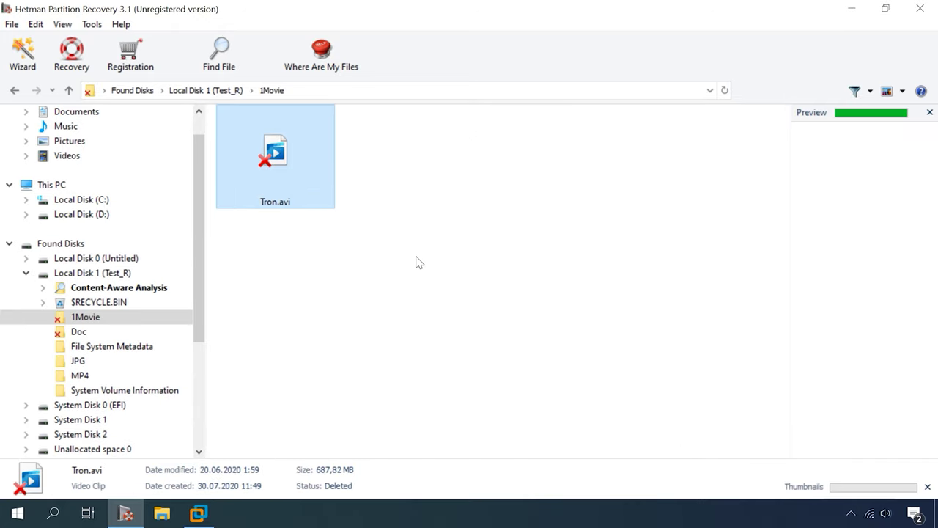
{"action": "left_click", "coordinate": [69, 90]}
{"action": "double_click", "coordinate": [622, 185]}
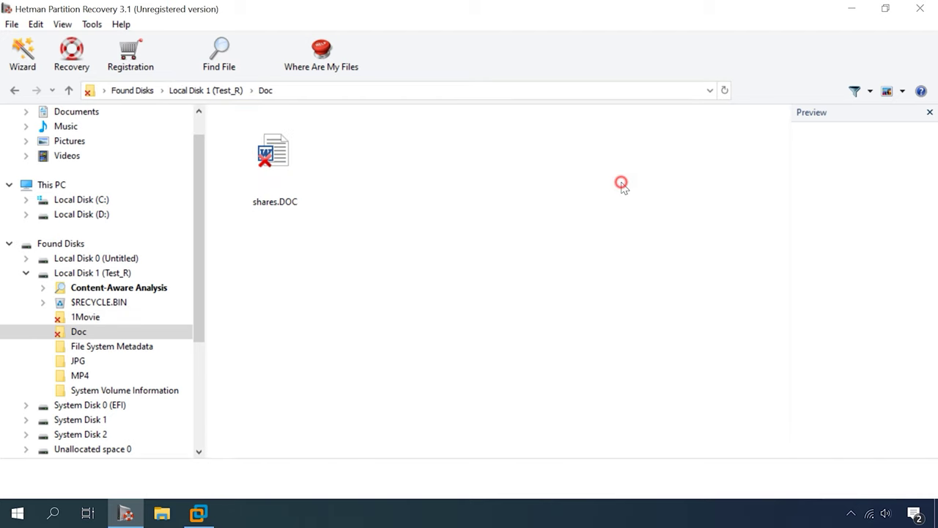
{"action": "left_click", "coordinate": [242, 187]}
{"action": "left_click", "coordinate": [69, 90]}
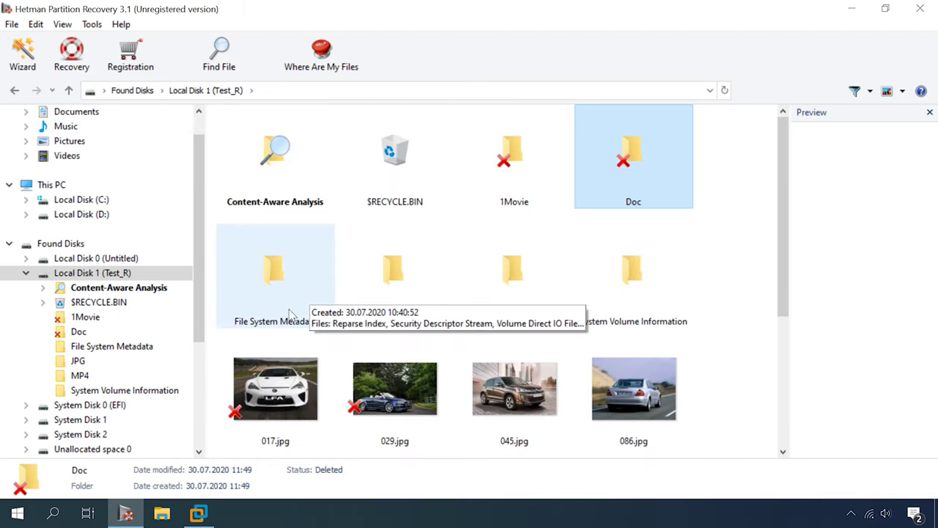
Preview the deleted files 017.jpg, 029.jpg, marketing.doc, Puppy - 37477.mp4 and Scuba Diving - 248.mp4
{"action": "scroll", "coordinate": [289, 313], "scroll_direction": "down", "scroll_amount": 3}
{"action": "left_click", "coordinate": [282, 235]}
{"action": "left_click", "coordinate": [391, 236]}
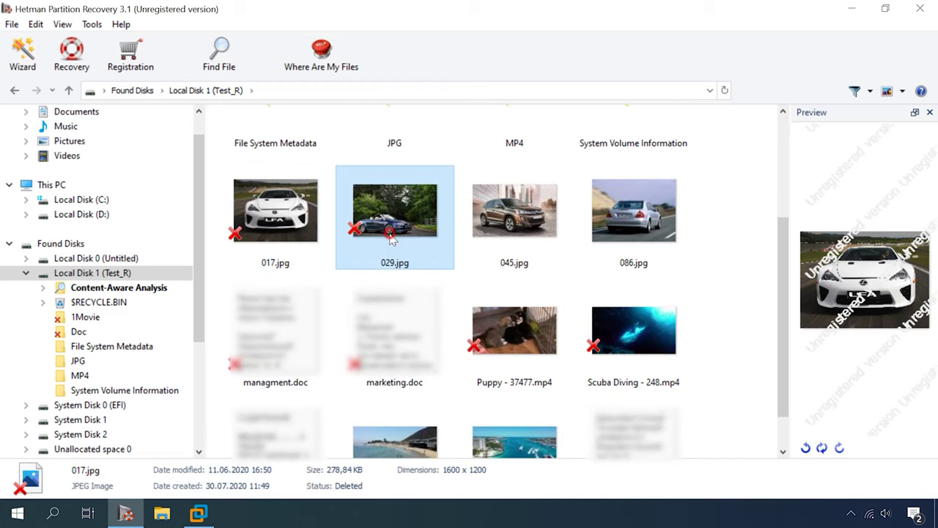
{"action": "left_click", "coordinate": [396, 338]}
{"action": "left_click", "coordinate": [525, 344]}
{"action": "left_click", "coordinate": [606, 342]}
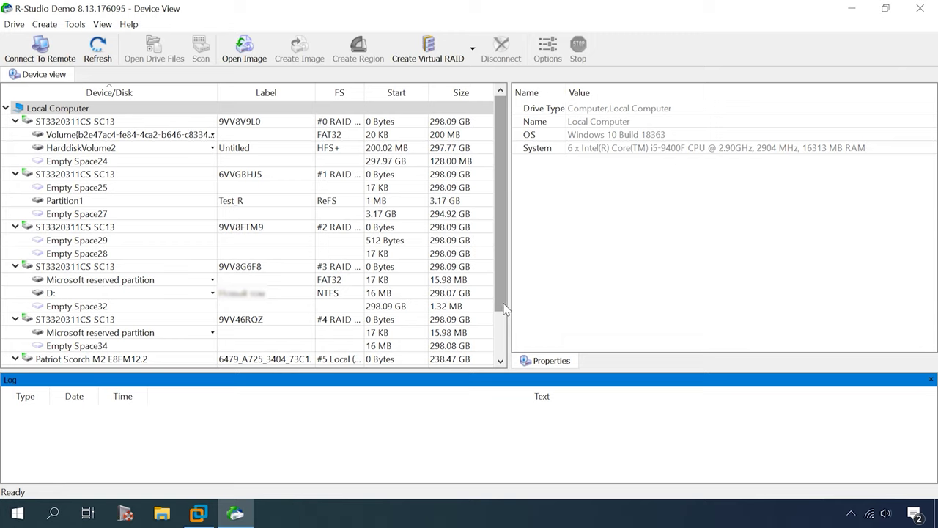
Switch to R-Studio, open the drive files of the ReFS partition Partition1 (Test_R) and display them as small icons
{"action": "left_click", "coordinate": [85, 216]}
{"action": "left_click", "coordinate": [79, 201]}
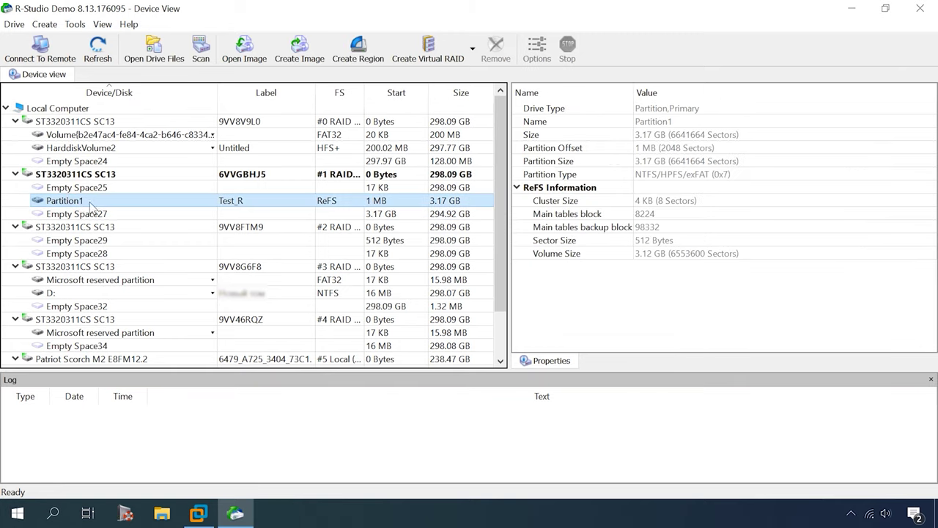
{"action": "left_click", "coordinate": [247, 202]}
{"action": "right_click", "coordinate": [54, 202]}
{"action": "left_click", "coordinate": [101, 209]}
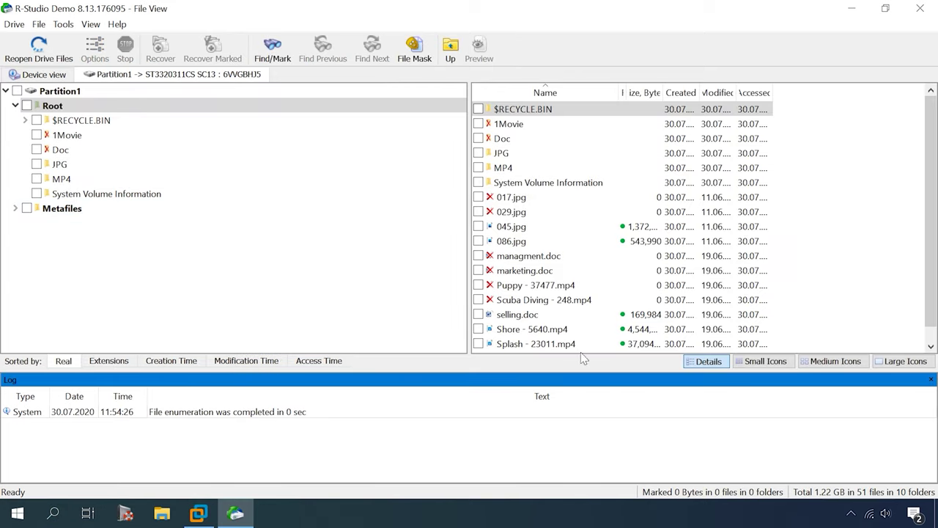
{"action": "left_click", "coordinate": [786, 363]}
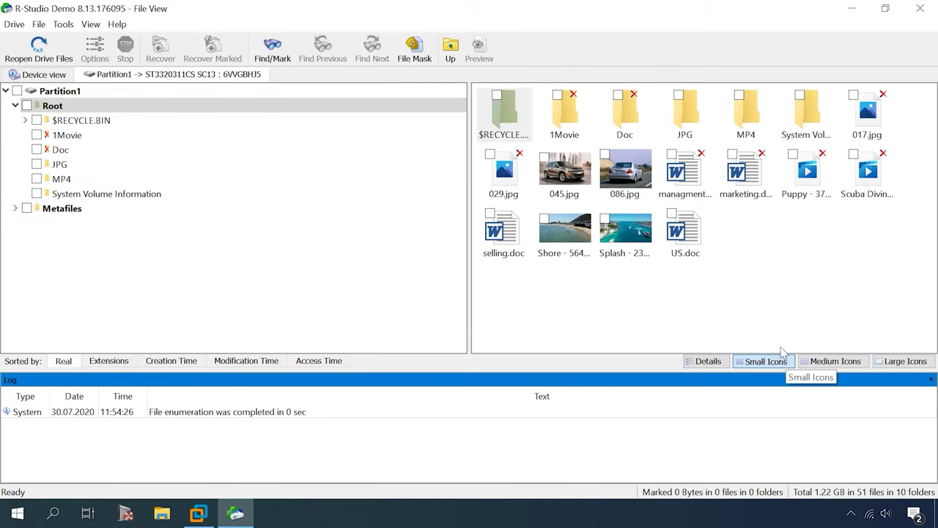
Preview the deleted video in the 1Movie folder, close the preview and return to the Root folder
{"action": "double_click", "coordinate": [565, 116]}
{"action": "double_click", "coordinate": [508, 127]}
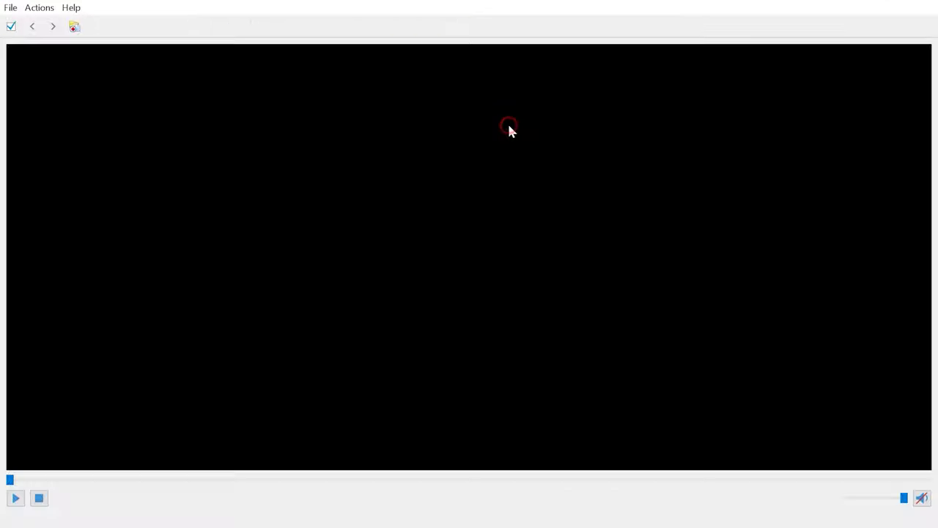
{"action": "key", "text": "alt+F4"}
{"action": "left_click", "coordinate": [66, 106]}
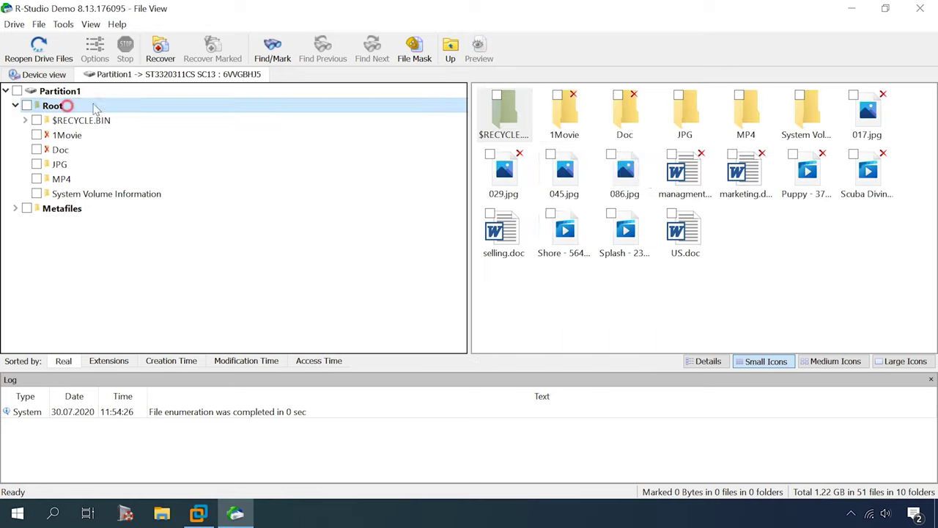
Check the contents of the Doc, JPG and MP4 folders and go back to Root
{"action": "left_click", "coordinate": [60, 150]}
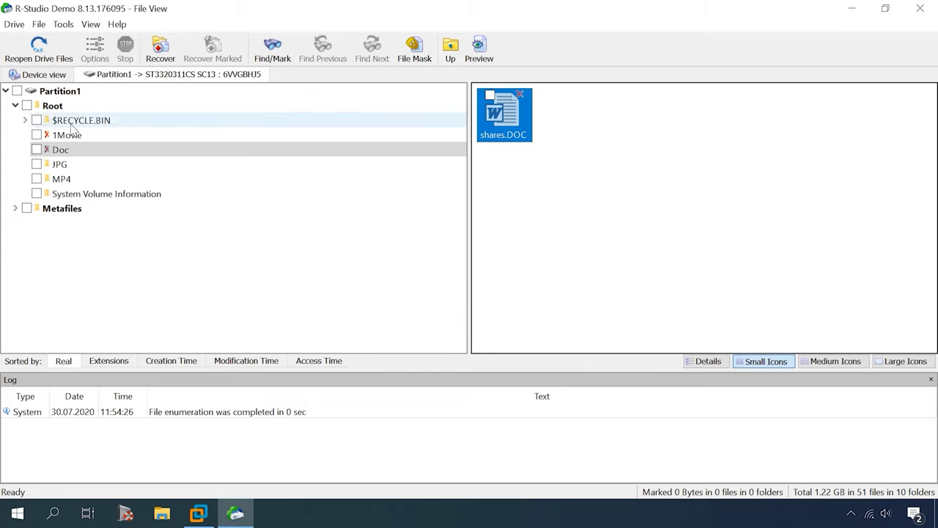
{"action": "left_click", "coordinate": [53, 105]}
{"action": "left_click", "coordinate": [59, 164]}
{"action": "left_click", "coordinate": [62, 179]}
{"action": "left_click", "coordinate": [125, 108]}
Try to preview the deleted files 017.jpg, managment.doc, marketing.doc, Puppy - 37477.mp4 and Scuba Diving - 248.mp4
{"action": "left_click", "coordinate": [870, 129]}
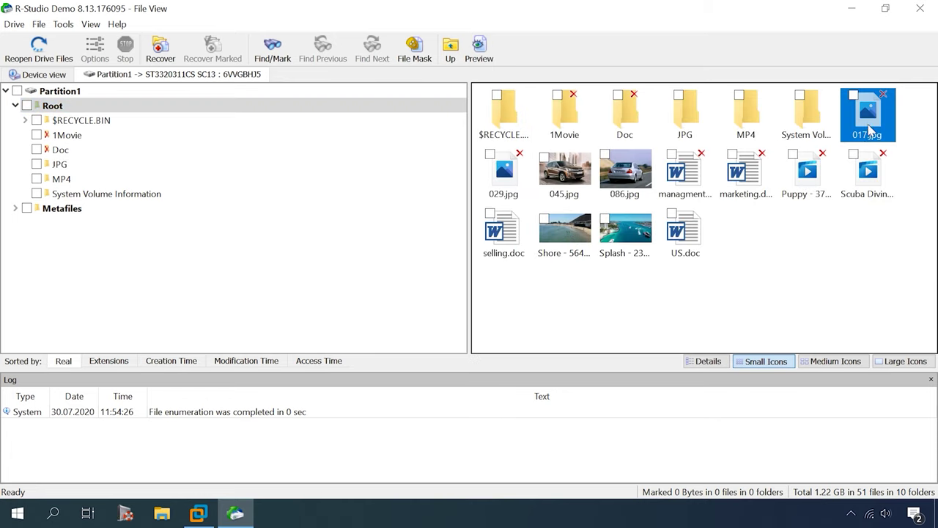
{"action": "double_click", "coordinate": [870, 129]}
{"action": "left_click", "coordinate": [463, 8]}
{"action": "left_click", "coordinate": [812, 184]}
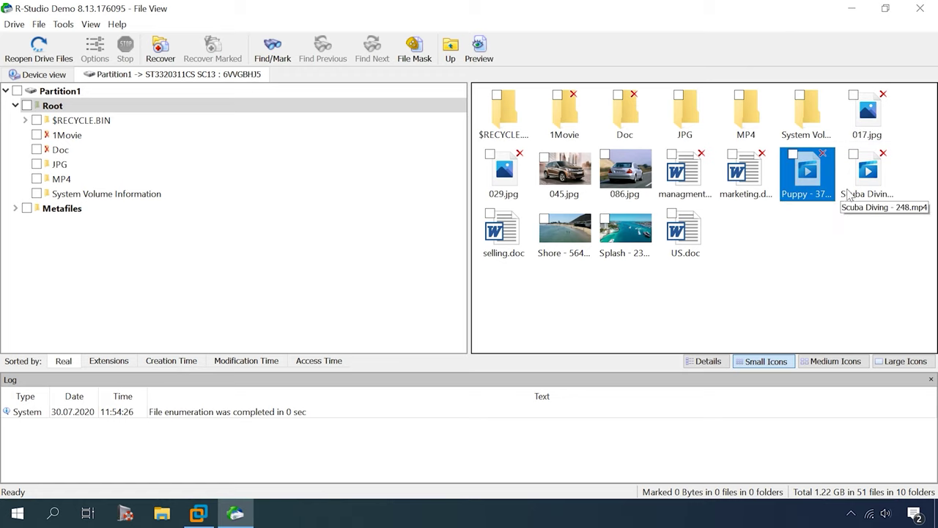
{"action": "double_click", "coordinate": [678, 176]}
{"action": "double_click", "coordinate": [744, 175]}
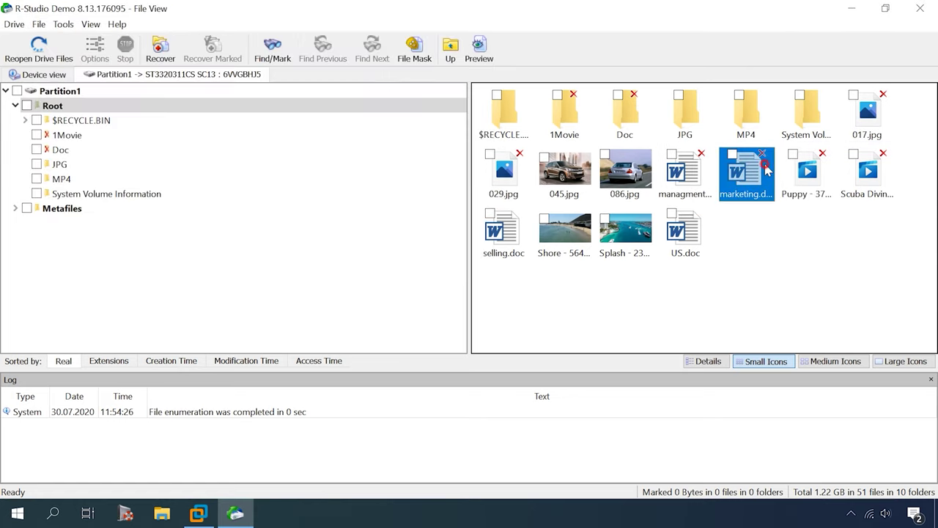
{"action": "double_click", "coordinate": [810, 180]}
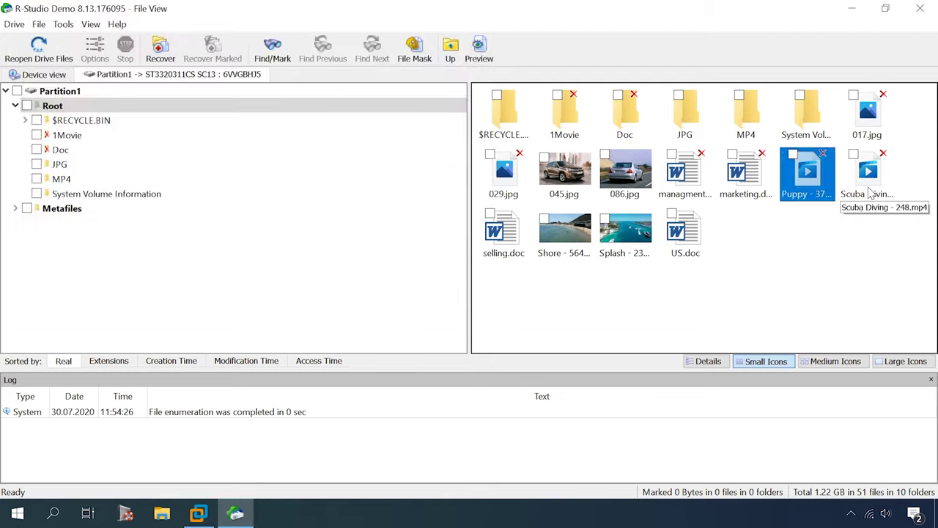
{"action": "double_click", "coordinate": [865, 180]}
Try to preview the document in the Doc folder, then 029.jpg, selling.doc and US.doc in Root
{"action": "double_click", "coordinate": [631, 114]}
{"action": "double_click", "coordinate": [503, 108]}
{"action": "left_click", "coordinate": [52, 106]}
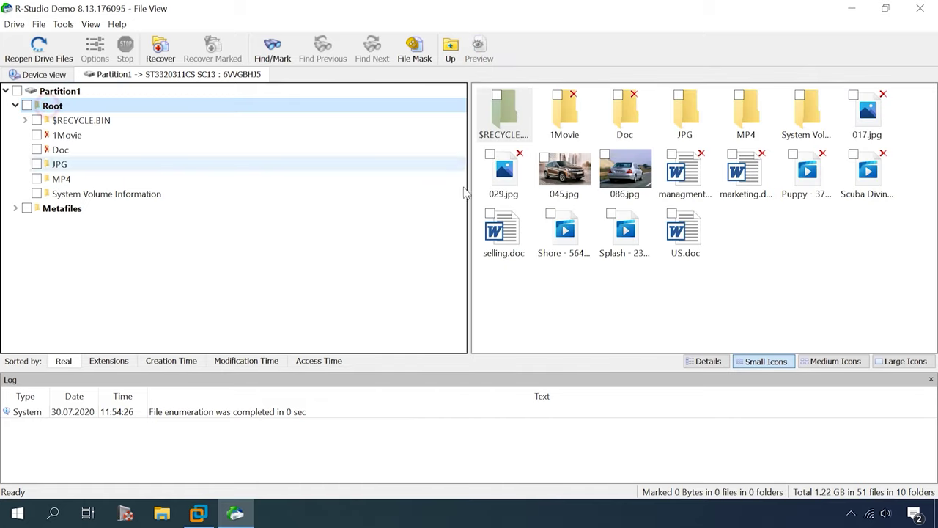
{"action": "double_click", "coordinate": [503, 173]}
{"action": "left_click", "coordinate": [505, 246]}
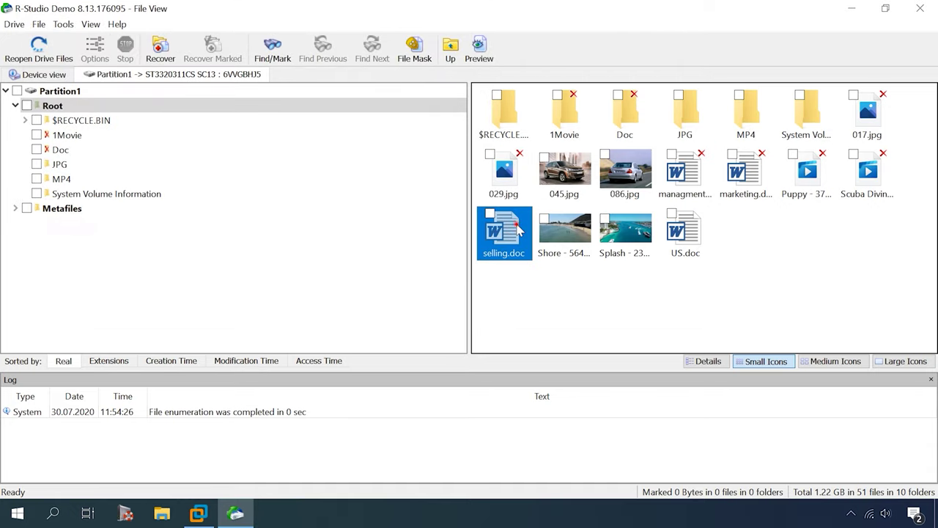
{"action": "double_click", "coordinate": [519, 231]}
{"action": "double_click", "coordinate": [686, 234]}
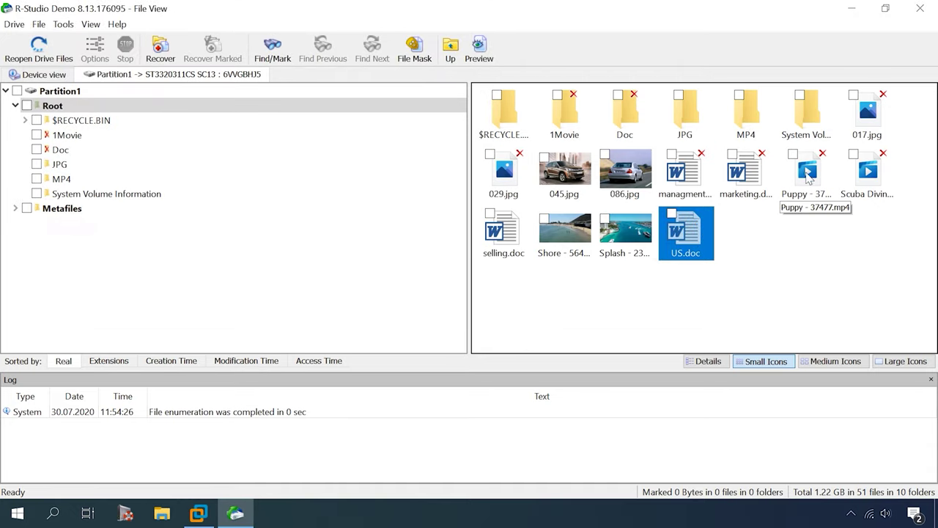
{"action": "left_click", "coordinate": [873, 118]}
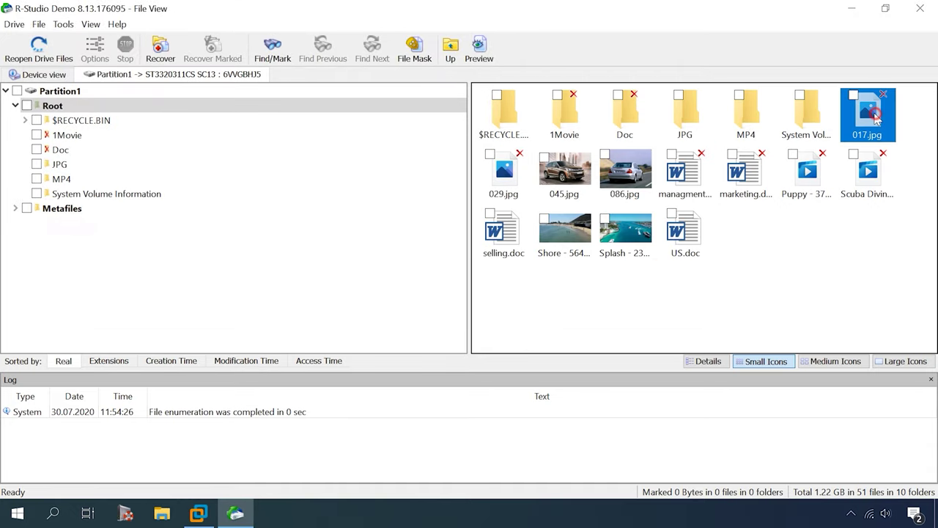
Close the file listing of Partition1 and open the scan settings for that partition
{"action": "right_click", "coordinate": [123, 75]}
{"action": "left_click", "coordinate": [147, 82]}
{"action": "right_click", "coordinate": [70, 207]}
{"action": "left_click", "coordinate": [103, 264]}
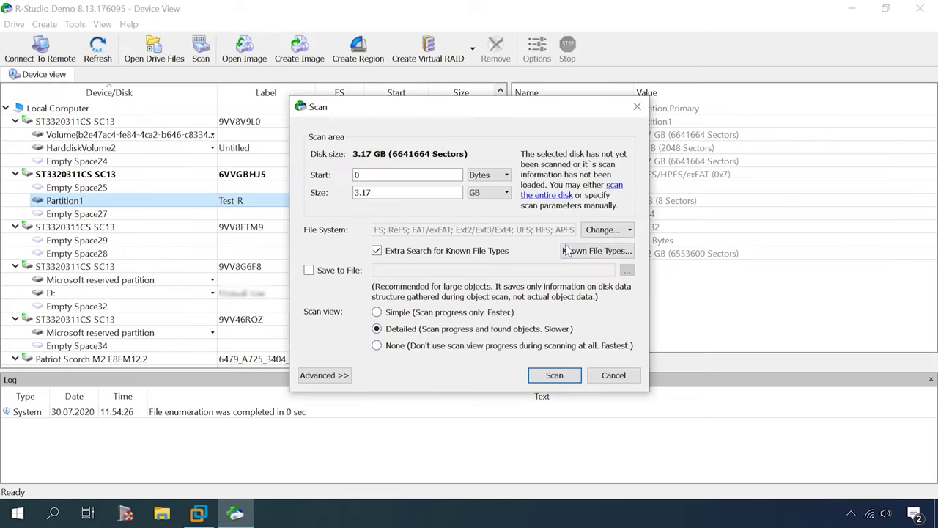
Restrict the file systems searched by the scan to ReFS only
{"action": "left_click", "coordinate": [626, 232]}
{"action": "left_click", "coordinate": [613, 247]}
{"action": "left_click", "coordinate": [616, 278]}
{"action": "left_click", "coordinate": [620, 293]}
{"action": "left_click", "coordinate": [610, 308]}
{"action": "left_click", "coordinate": [610, 324]}
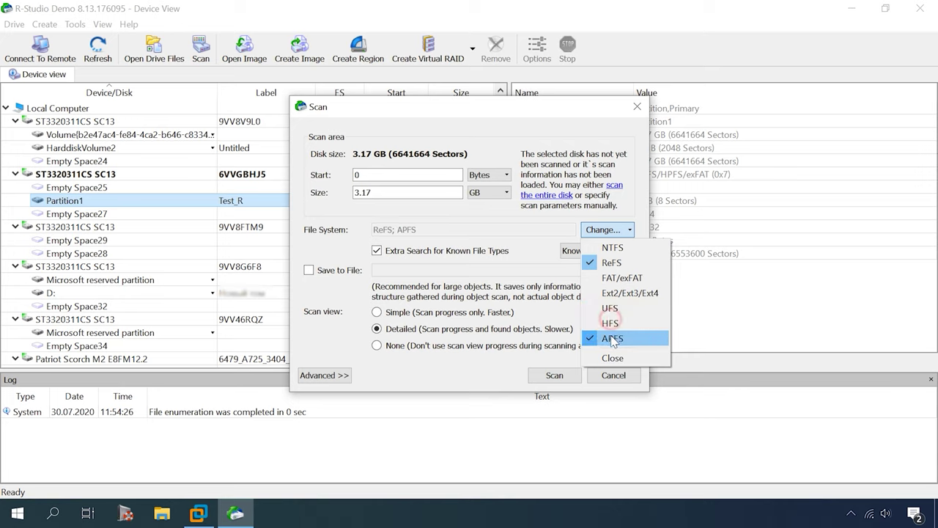
{"action": "left_click", "coordinate": [613, 339]}
{"action": "left_click", "coordinate": [613, 359]}
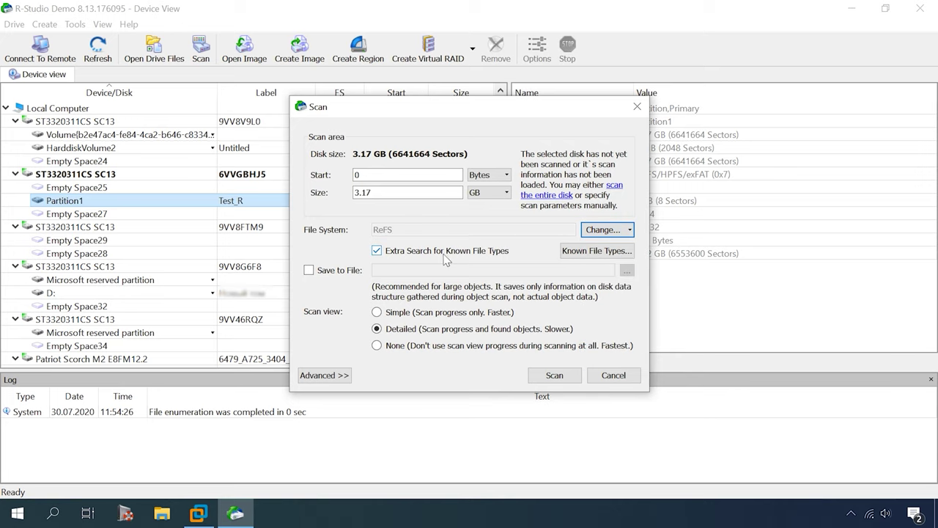
Disable the extra search for known file types and start scanning Partition1
{"action": "left_click", "coordinate": [476, 253]}
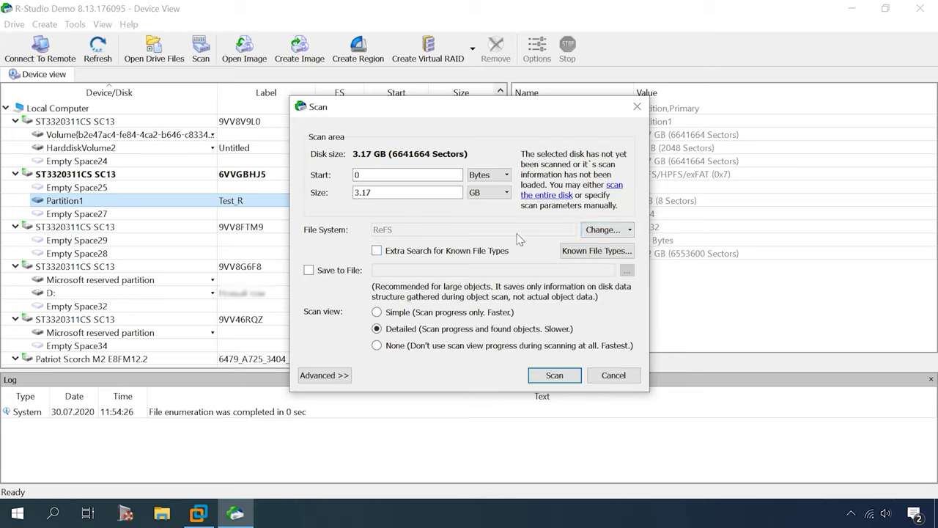
{"action": "left_click", "coordinate": [554, 376]}
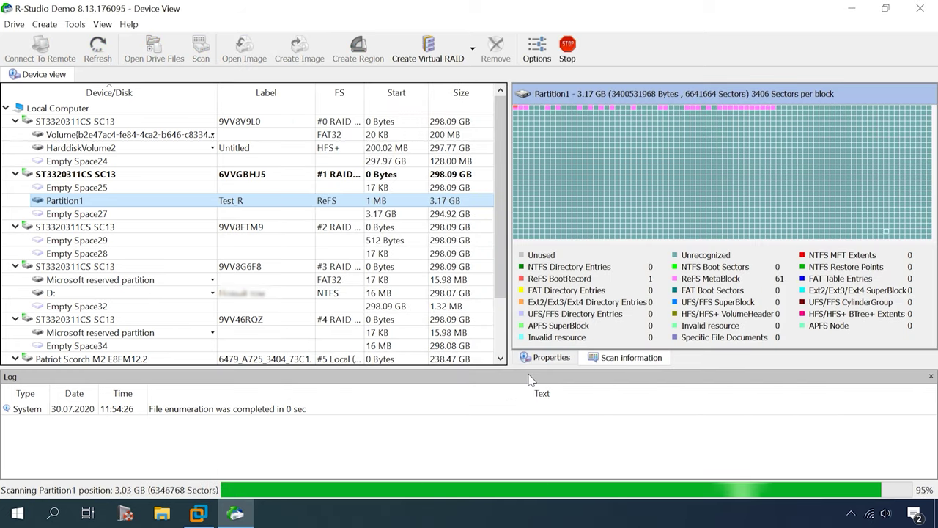
Open the drive files of the Recognized0 partition found under Partition1
{"action": "left_click", "coordinate": [97, 213]}
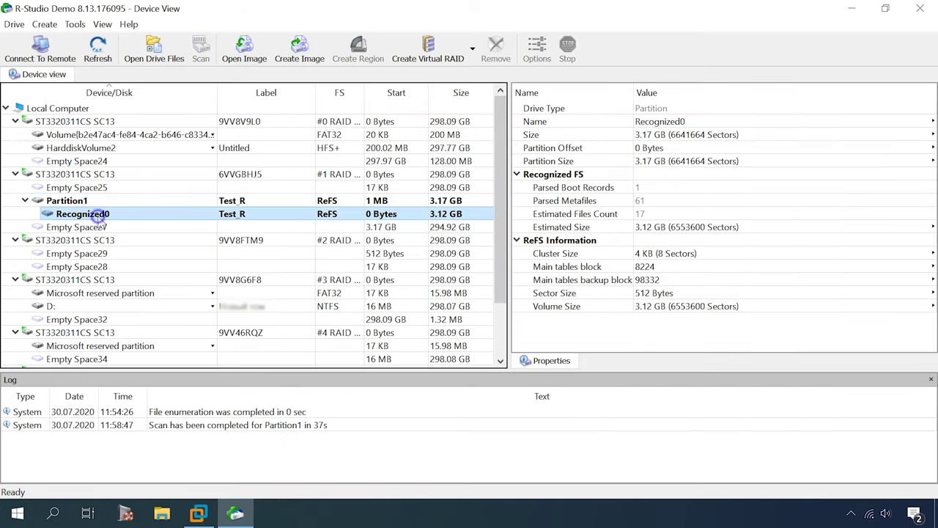
{"action": "right_click", "coordinate": [98, 214]}
{"action": "left_click", "coordinate": [125, 10]}
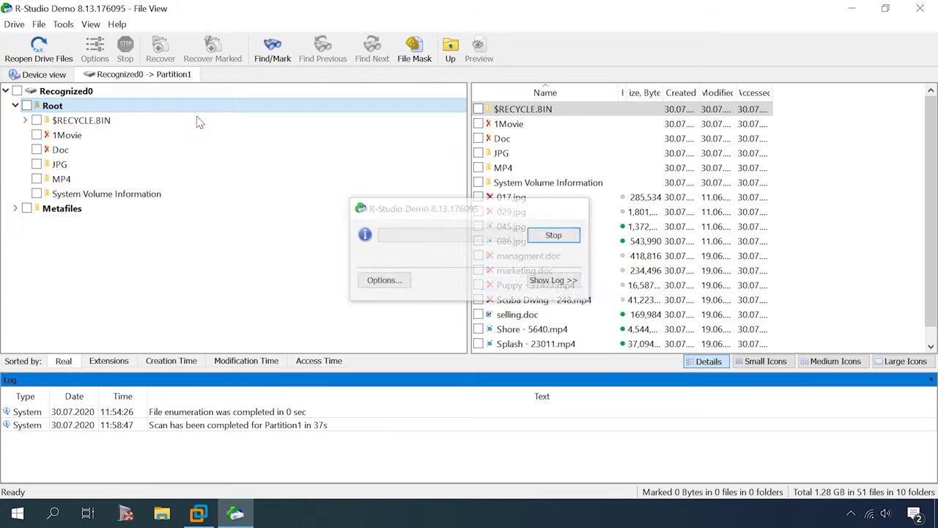
Display the Recognized0 files as small icons and check the contents of the 1Movie folder
{"action": "left_click", "coordinate": [776, 361]}
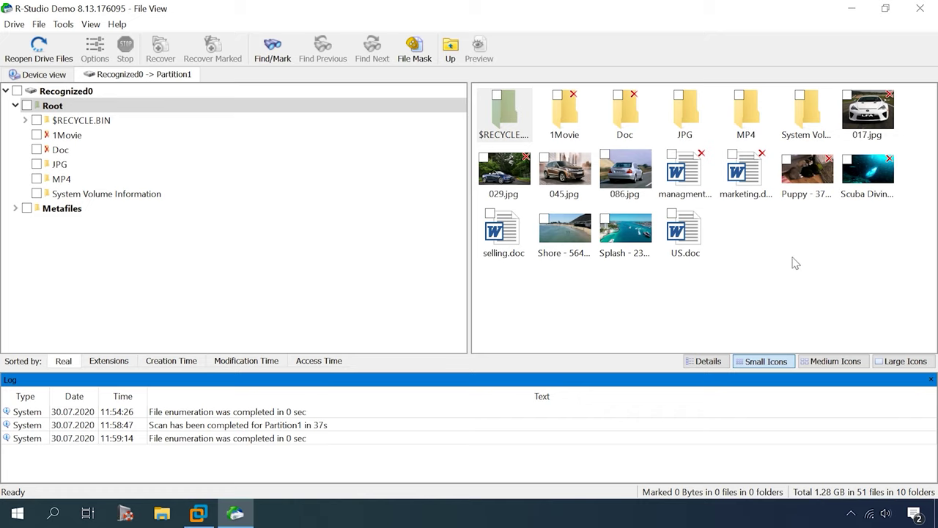
{"action": "double_click", "coordinate": [566, 117]}
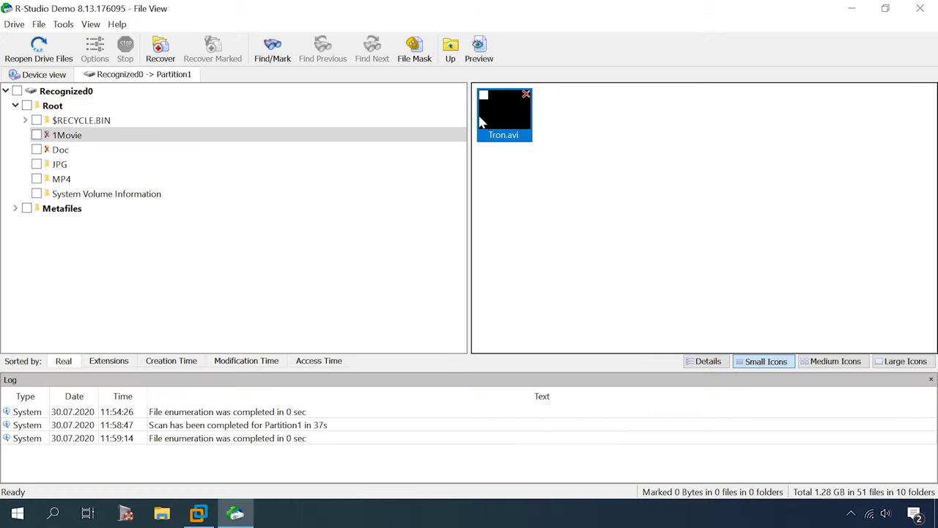
{"action": "left_click", "coordinate": [53, 106]}
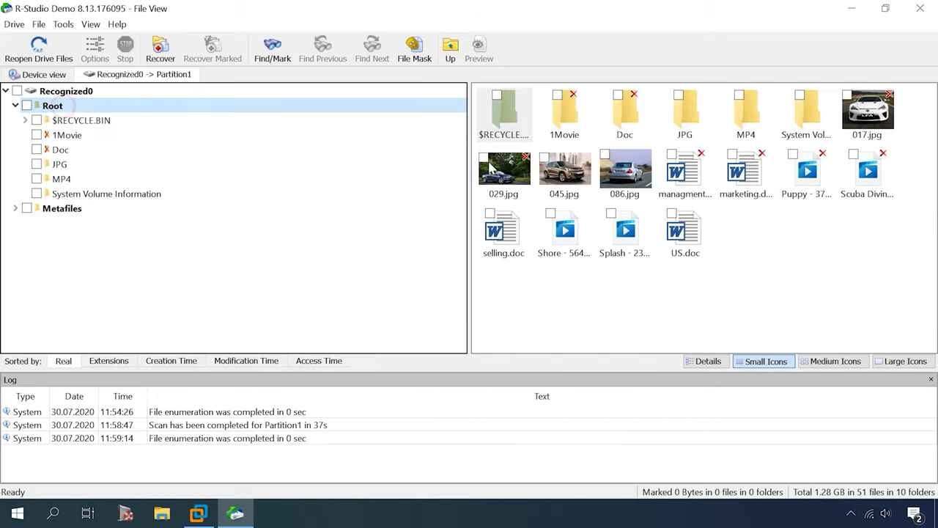
Preview shares.DOC in the Doc folder, check the JPG and MP4 folders, and return to Root
{"action": "left_click", "coordinate": [67, 148]}
{"action": "left_click", "coordinate": [512, 124]}
{"action": "double_click", "coordinate": [512, 123]}
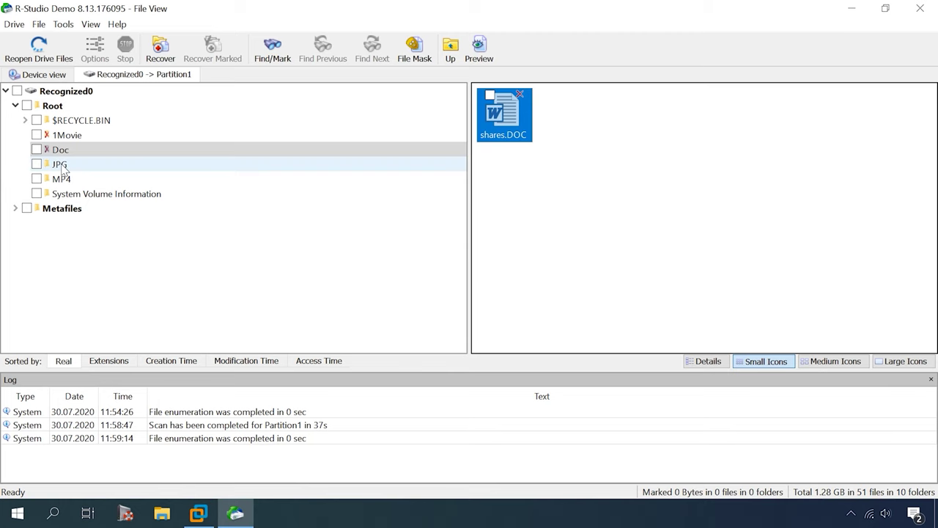
{"action": "left_click", "coordinate": [62, 167]}
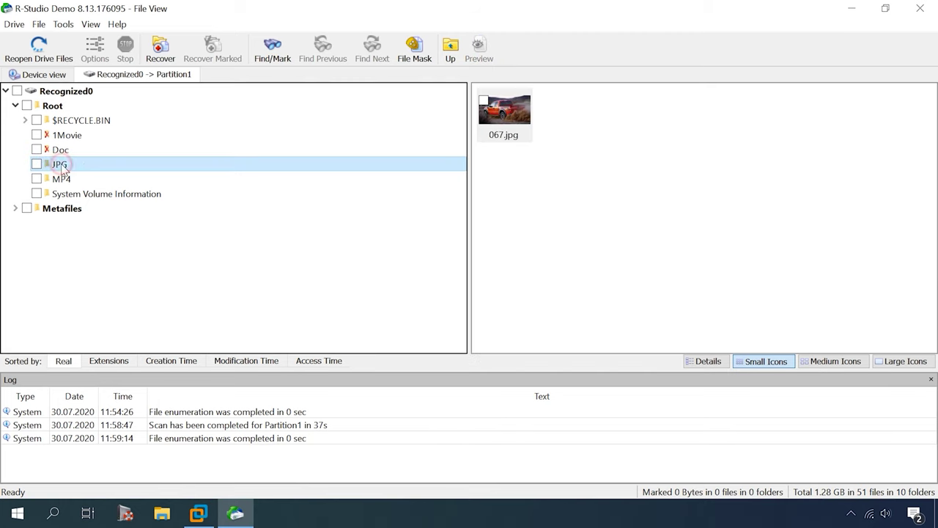
{"action": "left_click", "coordinate": [58, 178]}
{"action": "left_click", "coordinate": [59, 106]}
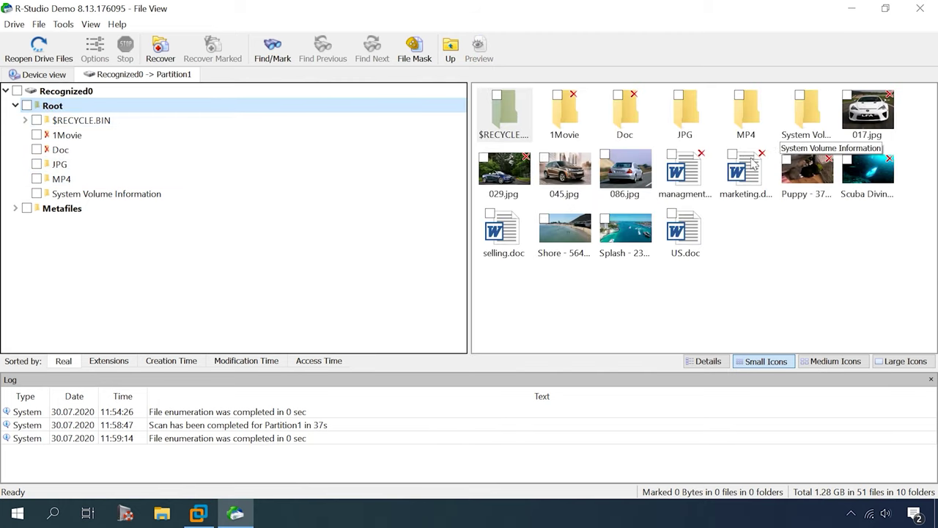
Preview the documents managment.doc, marketing.doc, selling.doc and US.doc in the Root folder
{"action": "double_click", "coordinate": [685, 173]}
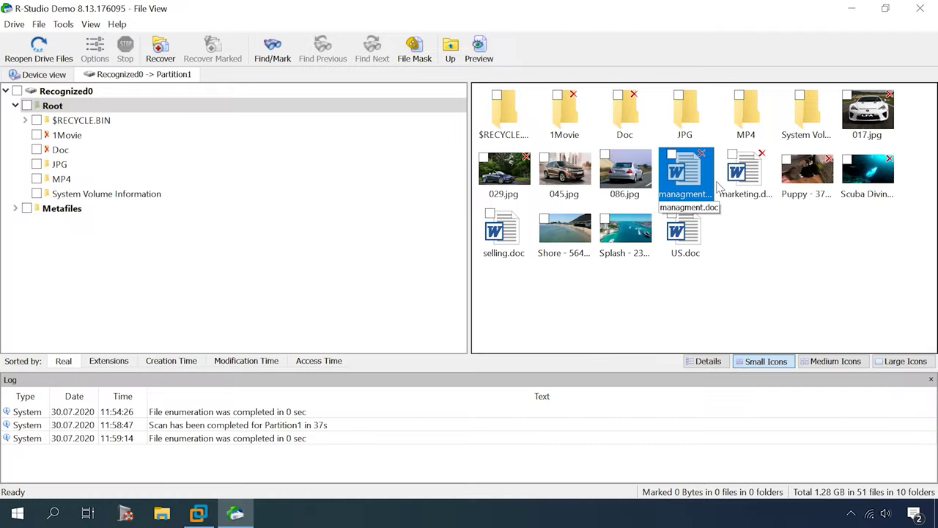
{"action": "double_click", "coordinate": [739, 174]}
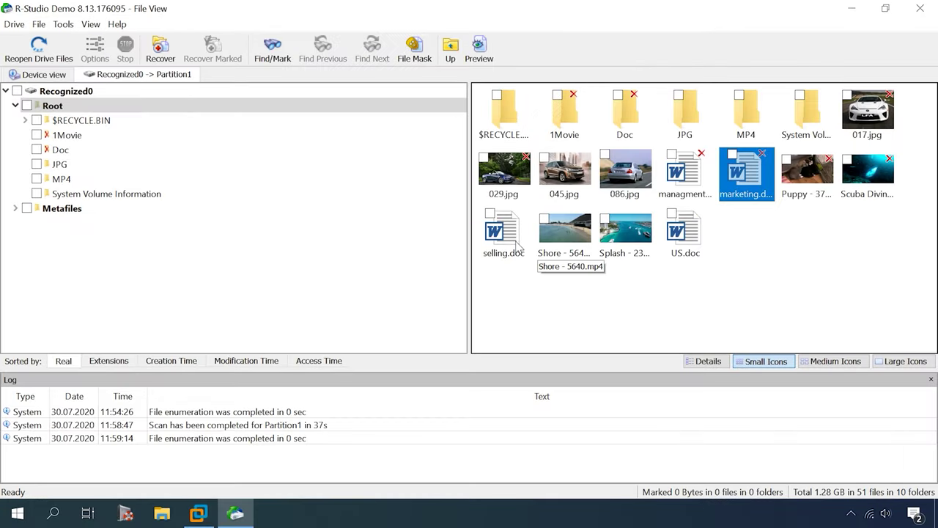
{"action": "left_click", "coordinate": [517, 246]}
{"action": "double_click", "coordinate": [516, 241]}
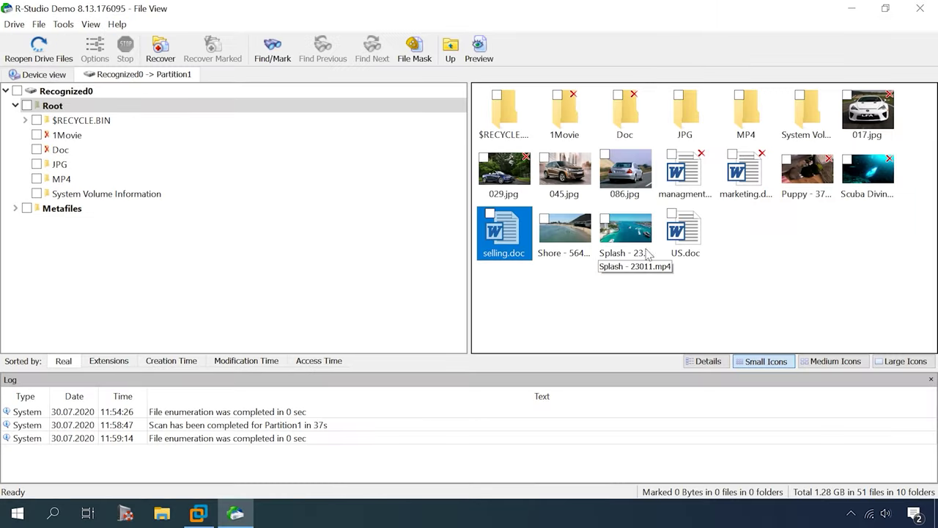
{"action": "double_click", "coordinate": [696, 223]}
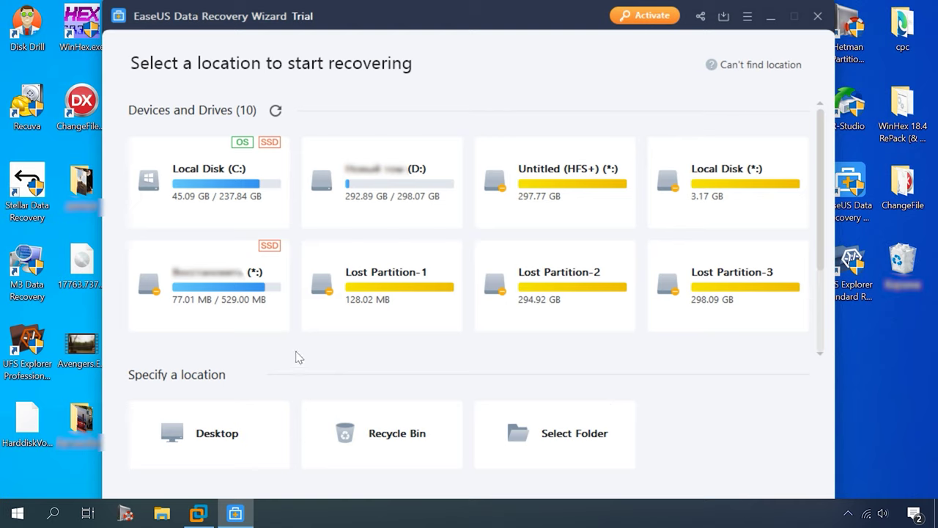
Switch to EaseUS Data Recovery Wizard and scan the 3.17 GB Local Disk (*:)
{"action": "mouse_move", "coordinate": [223, 314]}
{"action": "mouse_move", "coordinate": [391, 322]}
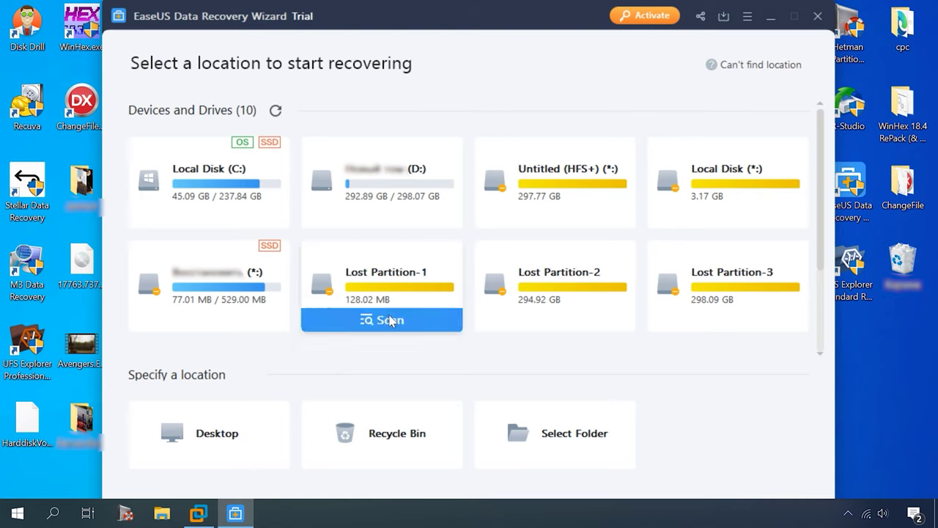
{"action": "mouse_move", "coordinate": [730, 211]}
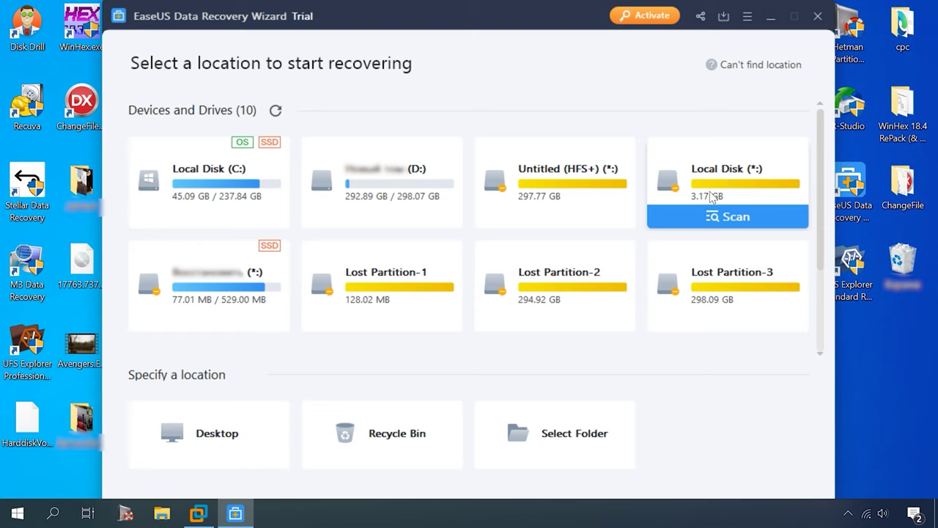
{"action": "left_click", "coordinate": [728, 217]}
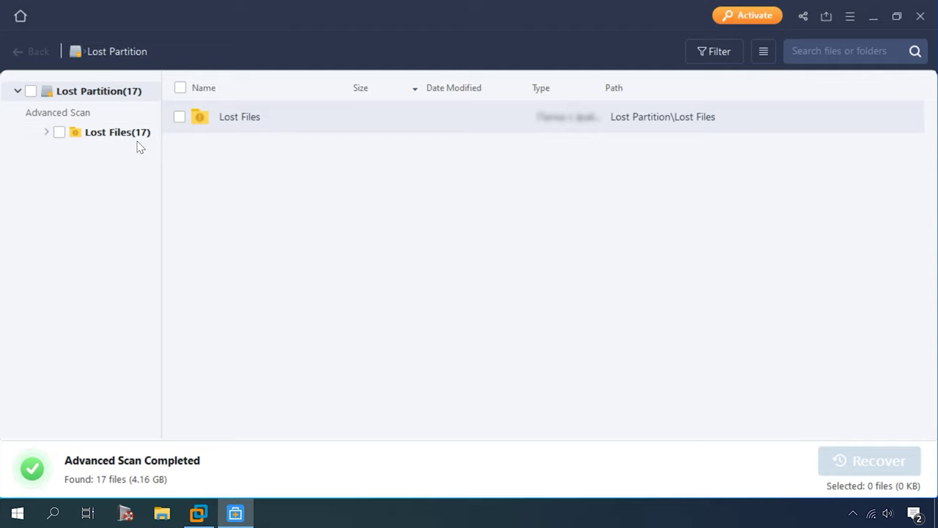
Expand the Lost Files, Tags and RAW folders, open the Word folder, and widen the folder tree to show full names
{"action": "left_click", "coordinate": [86, 139]}
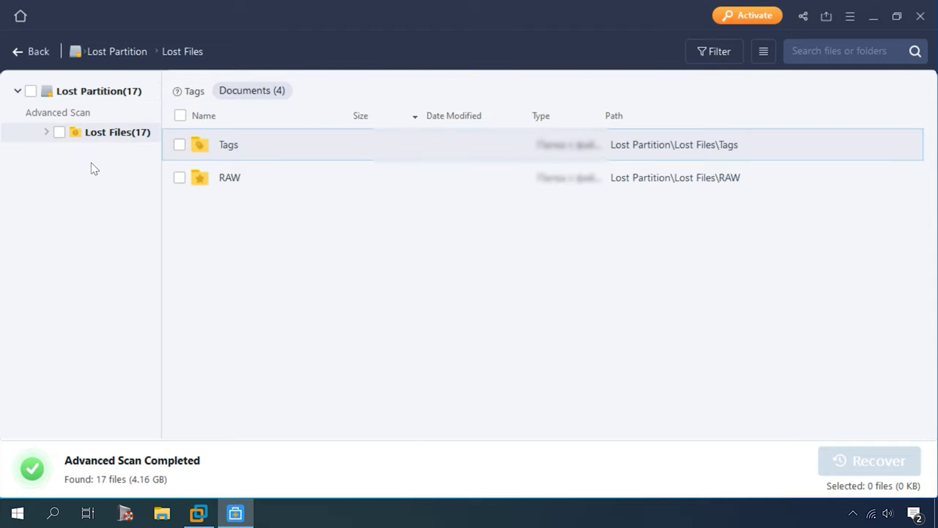
{"action": "left_click", "coordinate": [47, 132]}
{"action": "left_click", "coordinate": [75, 153]}
{"action": "left_click_drag", "start_coordinate": [161, 182], "coordinate": [223, 190]}
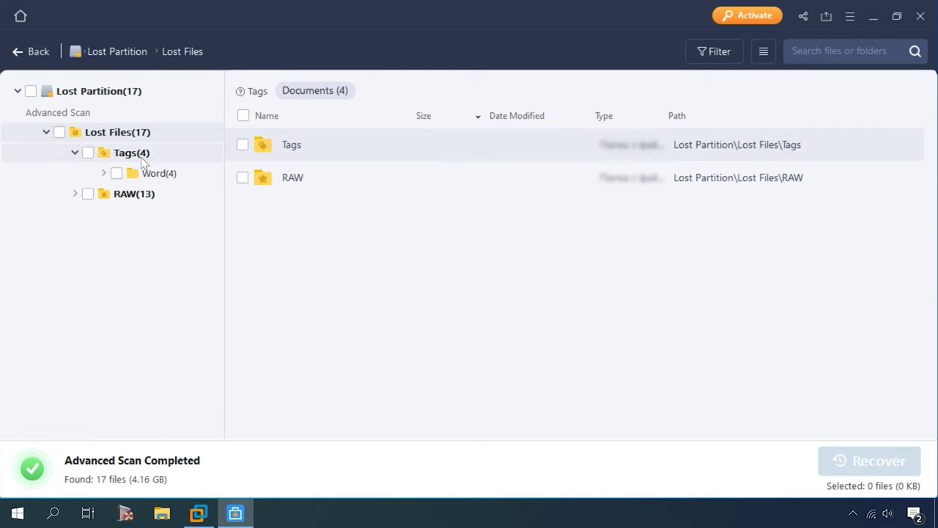
{"action": "left_click", "coordinate": [163, 175]}
{"action": "left_click", "coordinate": [75, 194]}
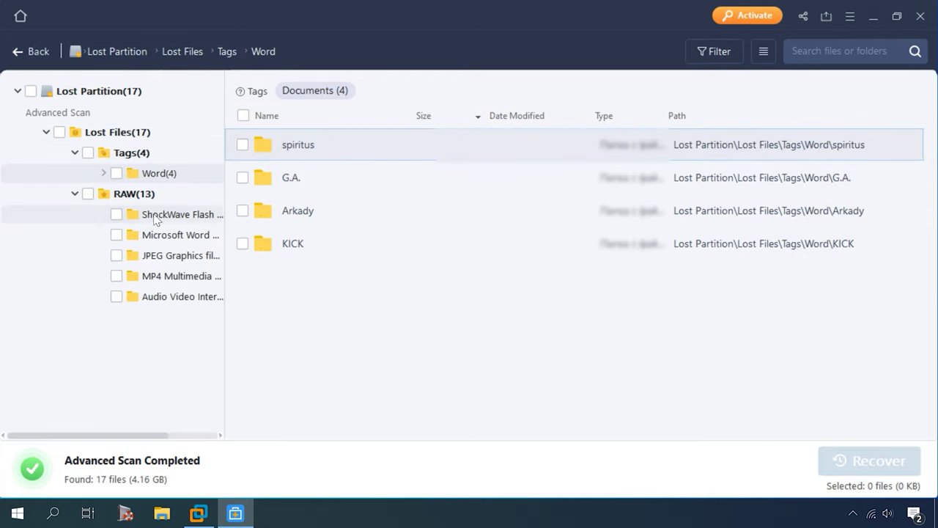
{"action": "left_click_drag", "start_coordinate": [225, 225], "coordinate": [271, 228]}
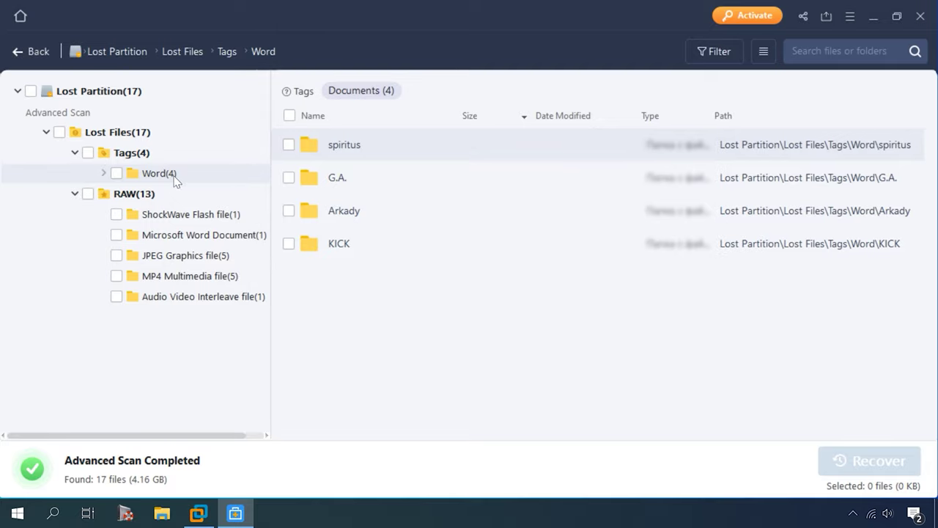
Expand the Word folder under Tags and check each of its four subfolders
{"action": "double_click", "coordinate": [143, 176]}
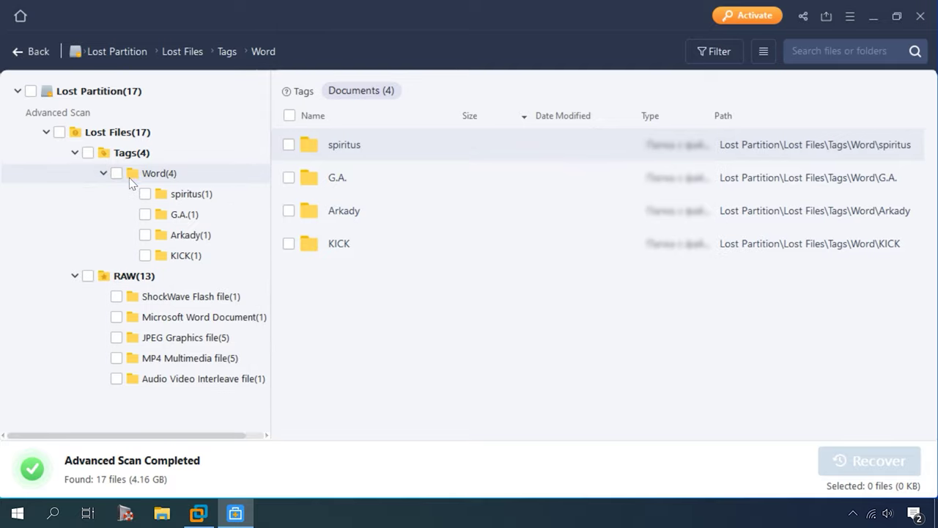
{"action": "left_click", "coordinate": [176, 195]}
{"action": "left_click", "coordinate": [181, 214]}
{"action": "left_click", "coordinate": [185, 235]}
{"action": "left_click", "coordinate": [179, 255]}
Check the files in the ShockWave Flash file and Microsoft Word Document folders under RAW
{"action": "left_click", "coordinate": [146, 297]}
{"action": "left_click", "coordinate": [186, 193]}
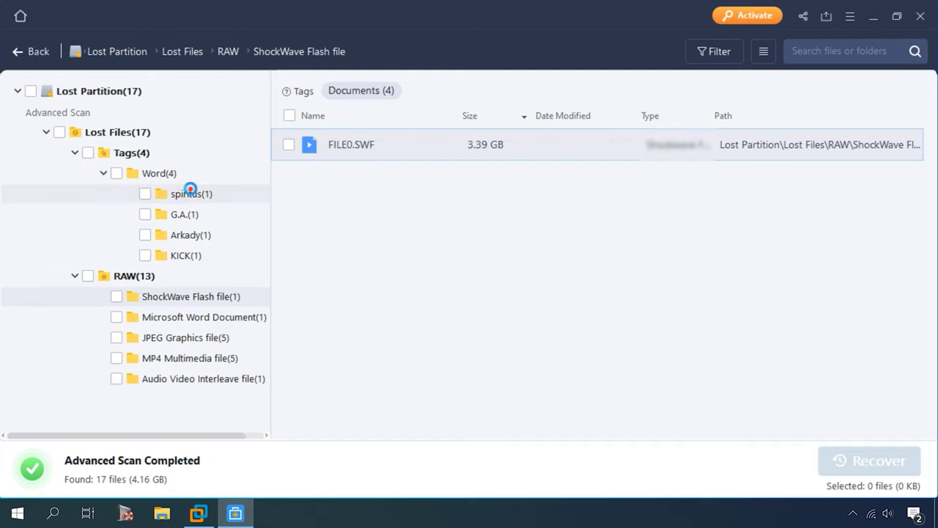
{"action": "left_click", "coordinate": [183, 296]}
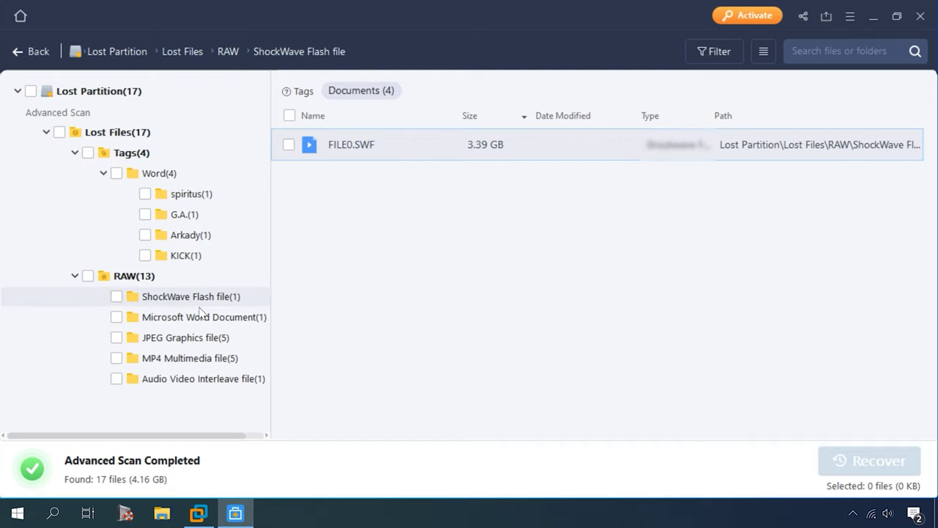
{"action": "left_click", "coordinate": [204, 317]}
Open the JPEG Graphics file folder and display its pictures as thumbnails
{"action": "left_click", "coordinate": [209, 337]}
{"action": "left_click", "coordinate": [763, 51]}
{"action": "left_click", "coordinate": [753, 108]}
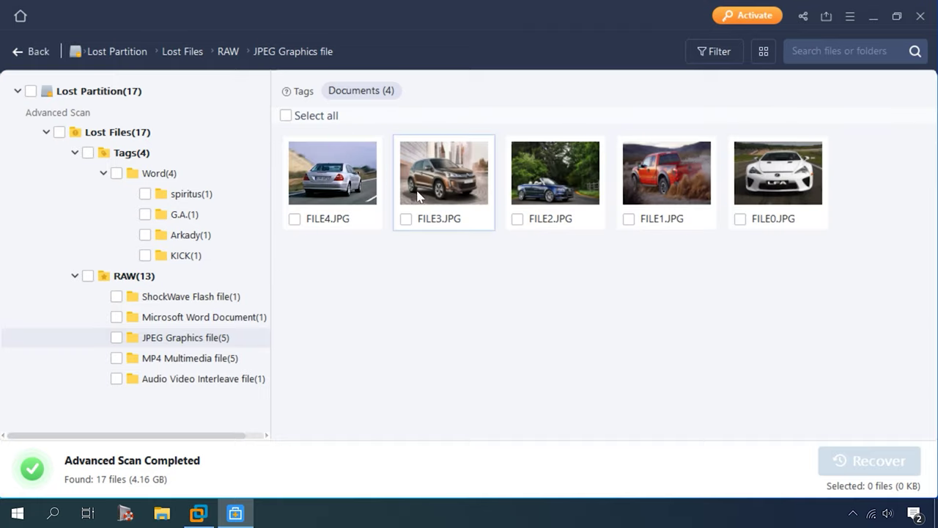
Check the MP4 Multimedia file folder and preview the AVI video in the Audio Video Interleave file folder
{"action": "left_click", "coordinate": [212, 359]}
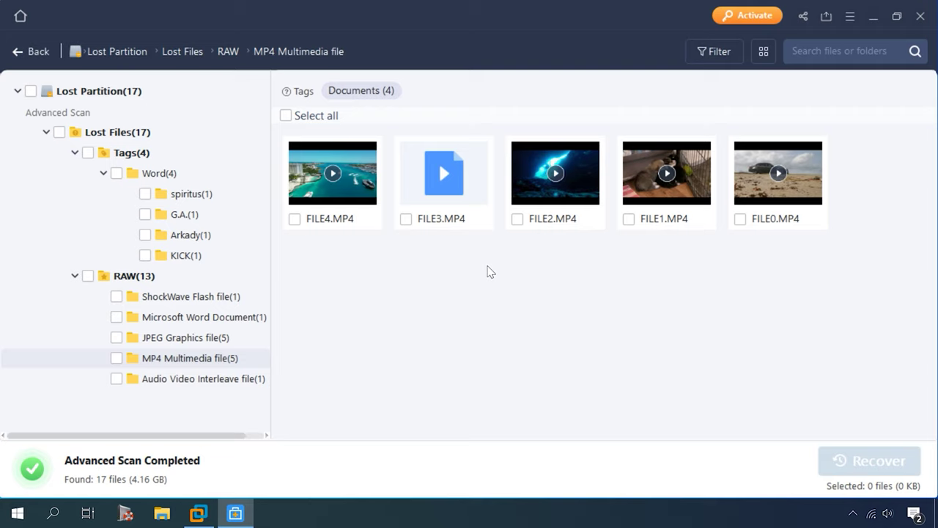
{"action": "left_click", "coordinate": [189, 378]}
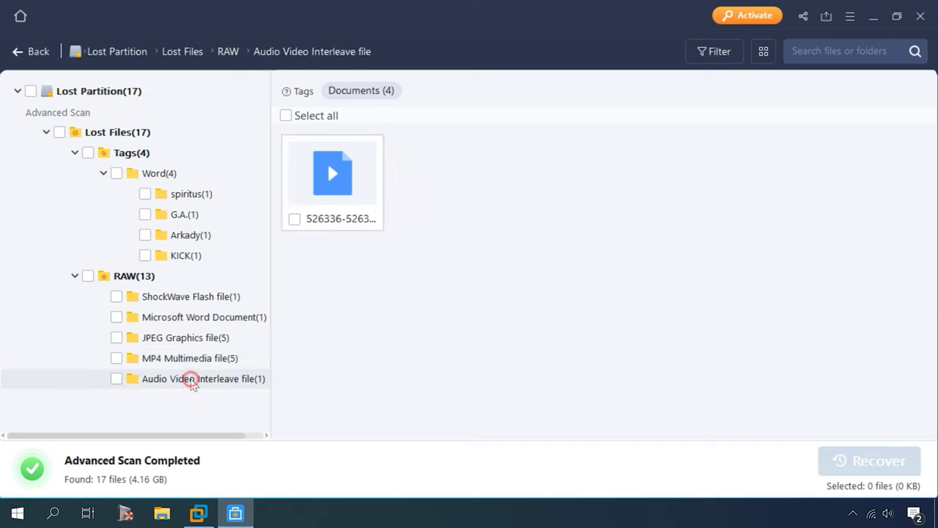
{"action": "double_click", "coordinate": [337, 198]}
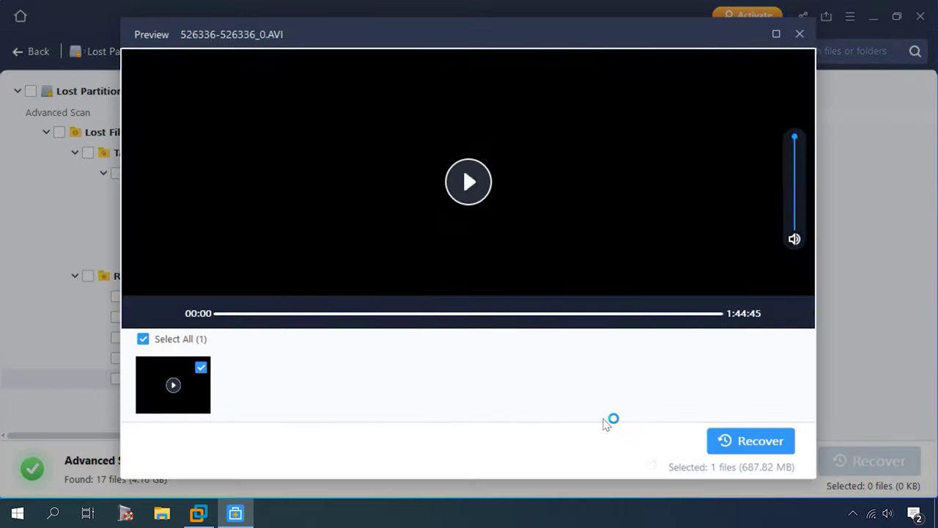
{"action": "left_click", "coordinate": [800, 34]}
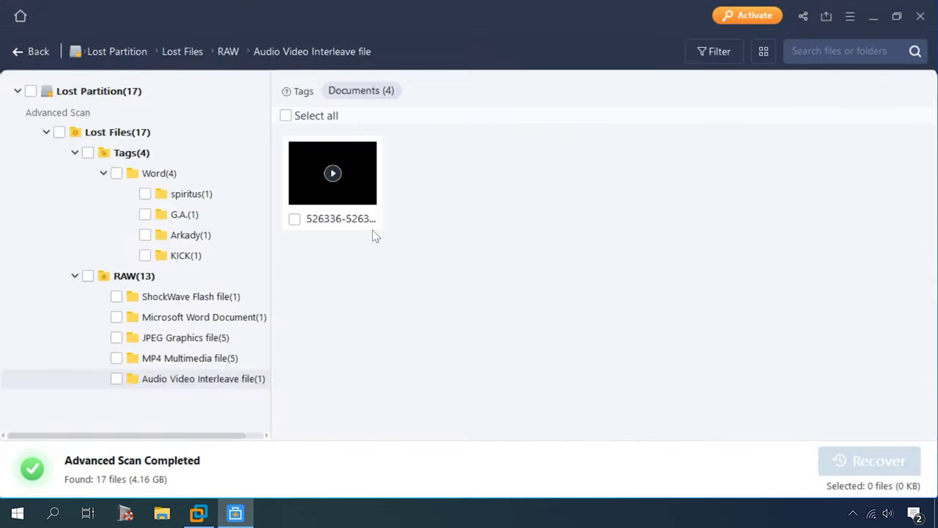
{"action": "left_click", "coordinate": [216, 279]}
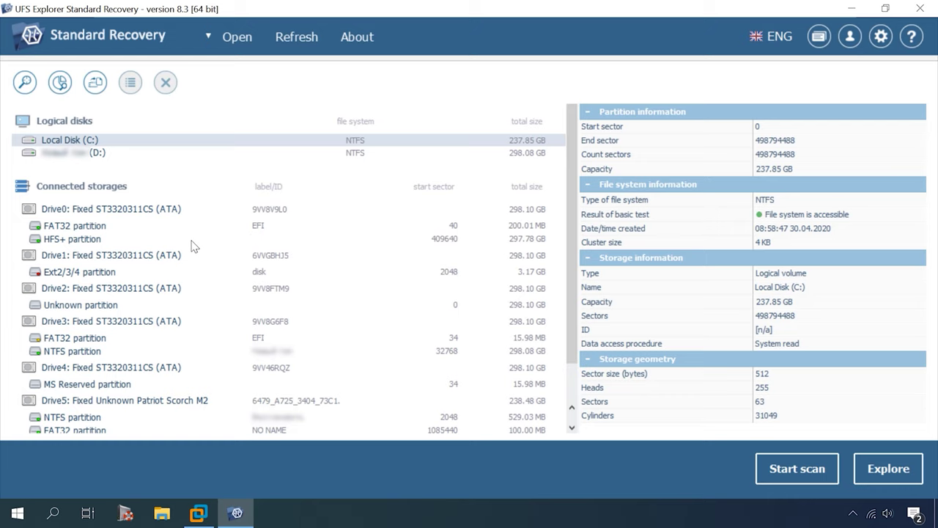
Switch to UFS Explorer Standard Recovery and set the scan of Drive1's Ext2/3/4 partition to only index the file system
{"action": "left_click", "coordinate": [93, 276]}
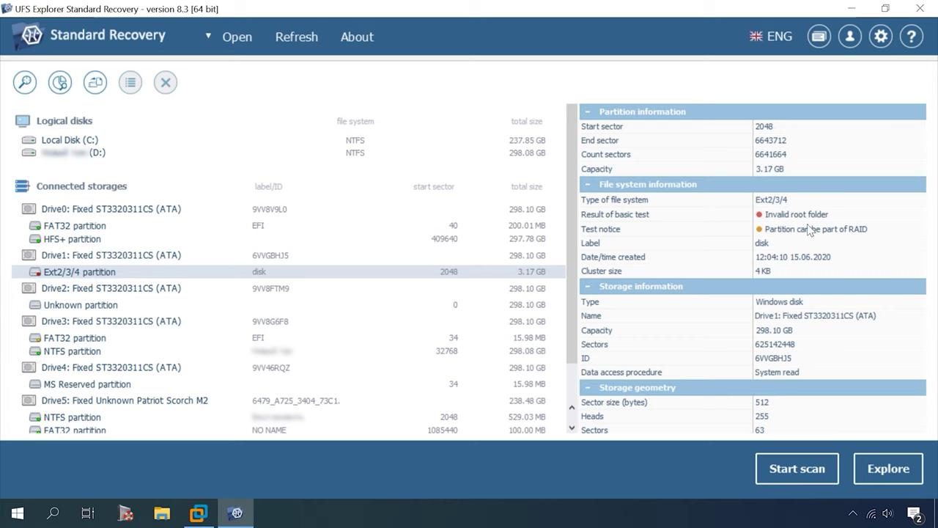
{"action": "left_click", "coordinate": [800, 475]}
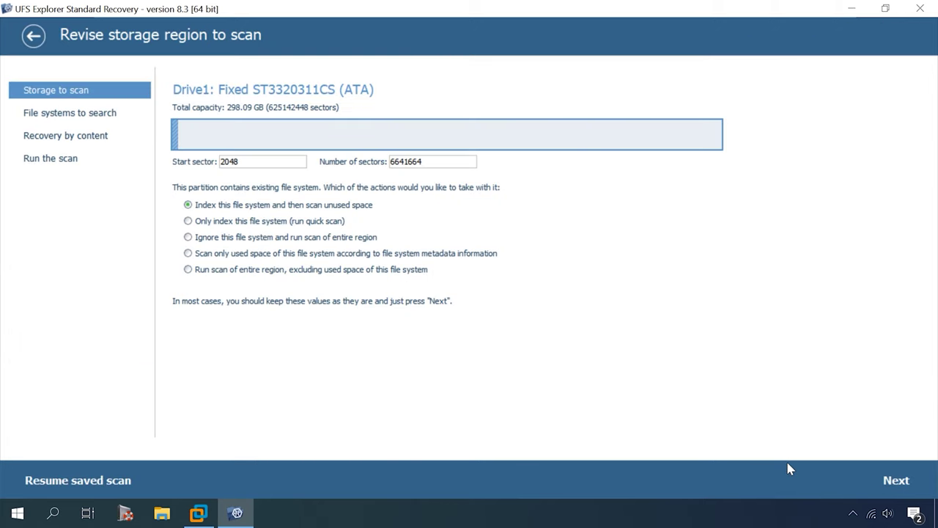
{"action": "left_click", "coordinate": [189, 221]}
{"action": "left_click", "coordinate": [892, 484]}
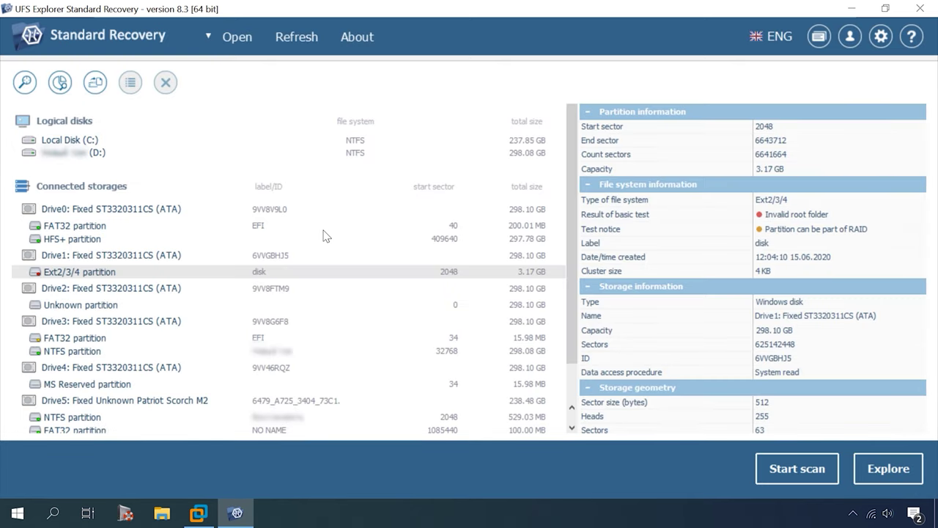
Explore the contents of the Ext2/3/4 partition on Drive1, reopen it once more, and return to the storage list
{"action": "left_click", "coordinate": [895, 469]}
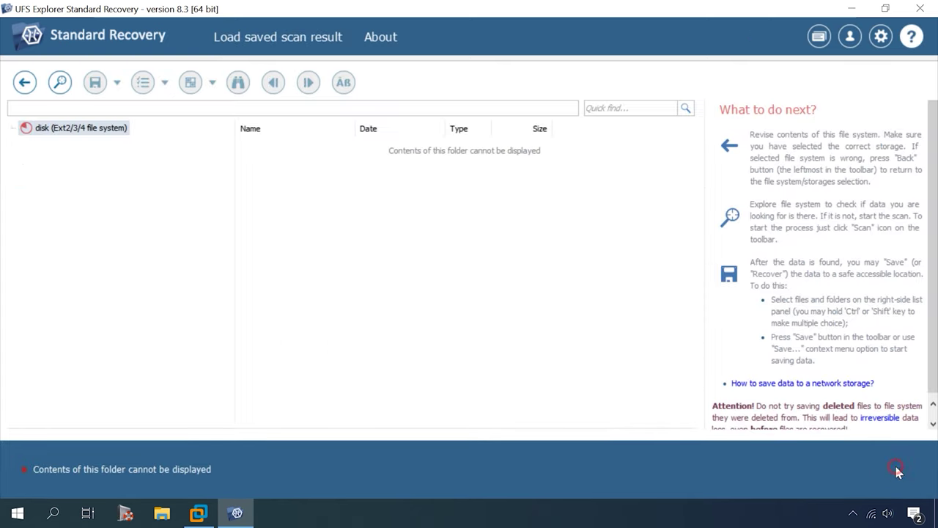
{"action": "left_click", "coordinate": [25, 82]}
{"action": "double_click", "coordinate": [70, 273]}
{"action": "scroll", "coordinate": [831, 366], "scroll_direction": "down", "scroll_amount": 1}
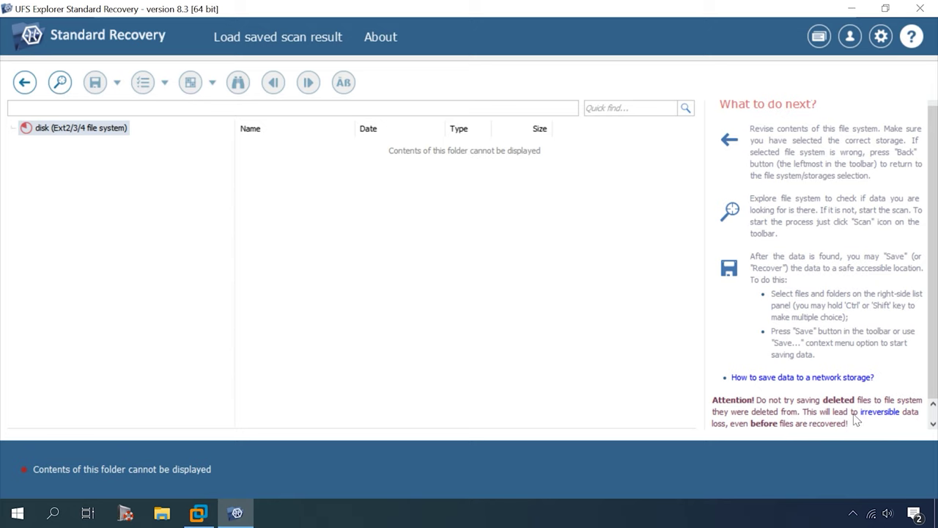
{"action": "left_click", "coordinate": [24, 82]}
Scan Drive1's Ext2/3/4 partition by indexing it and scanning unused space for all offered file systems, and open its contents
{"action": "left_click", "coordinate": [815, 477]}
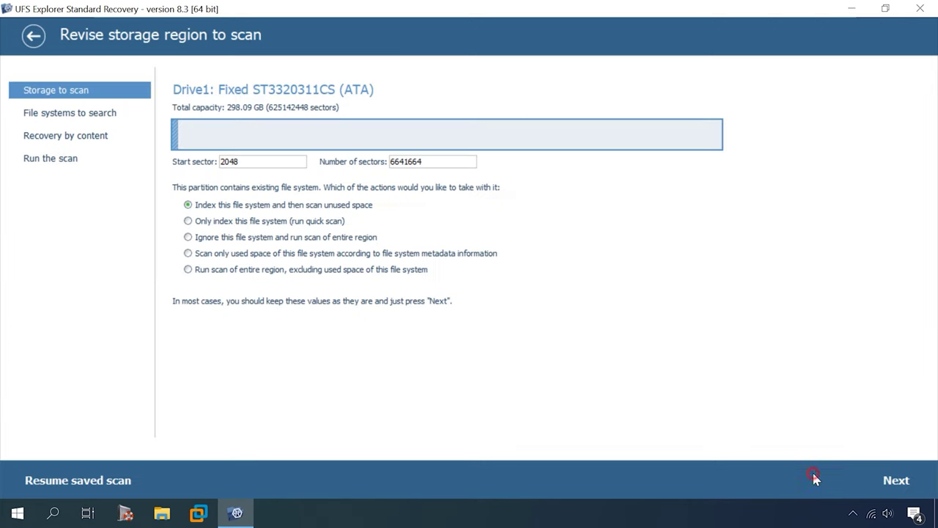
{"action": "left_click", "coordinate": [895, 481]}
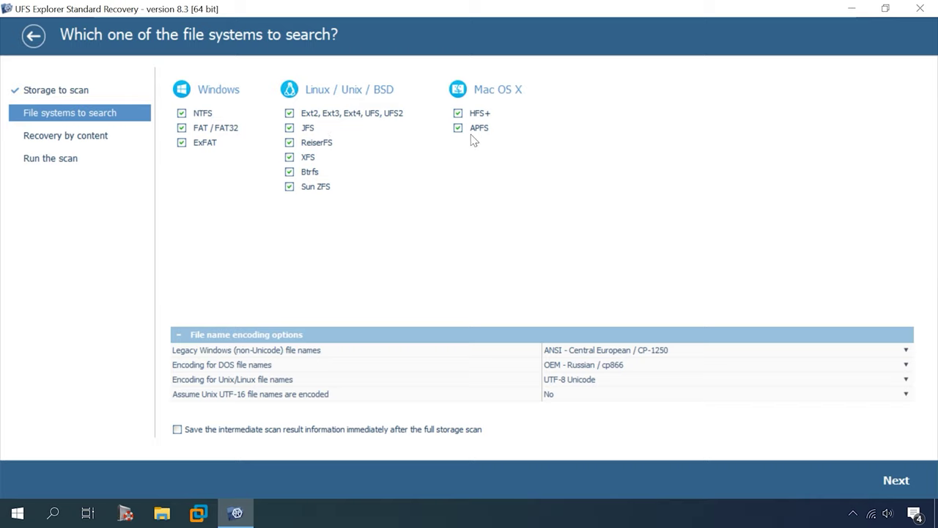
{"action": "left_click", "coordinate": [897, 482]}
{"action": "left_click", "coordinate": [889, 484]}
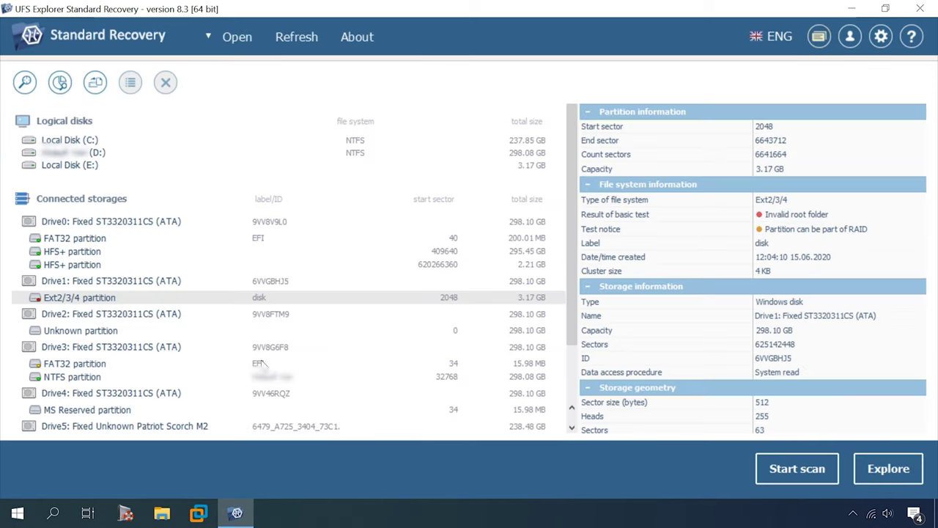
{"action": "double_click", "coordinate": [92, 297]}
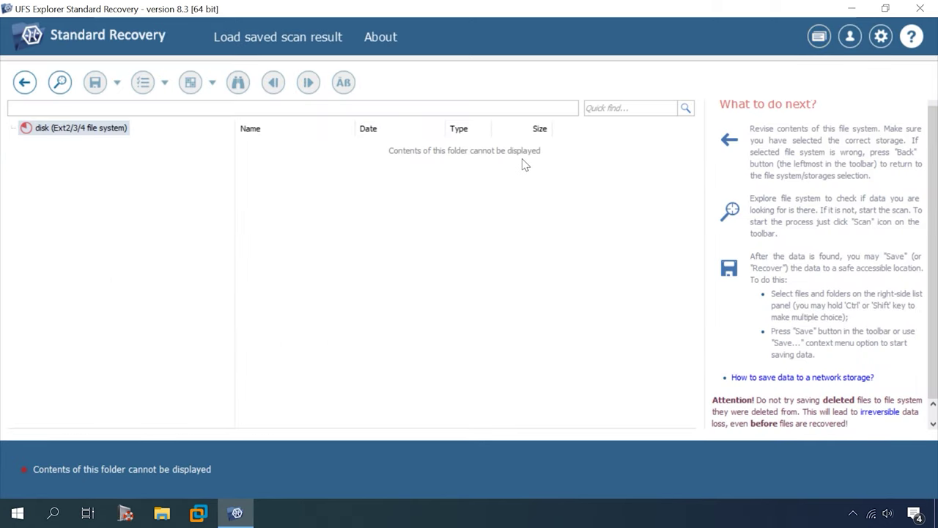
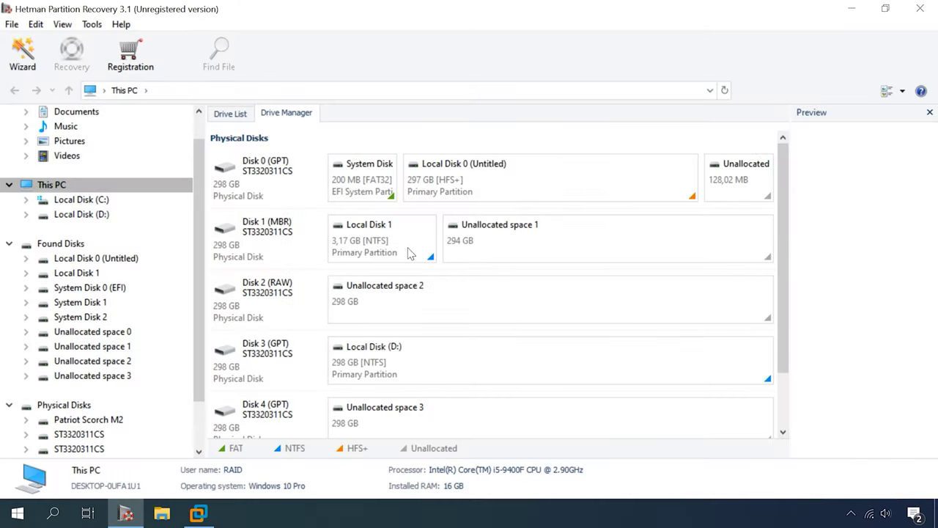
Switch to Hetman Partition Recovery and run a fast scan of Local Disk 1 on Disk 1, closing the wizard when it completes
{"action": "left_click", "coordinate": [410, 253]}
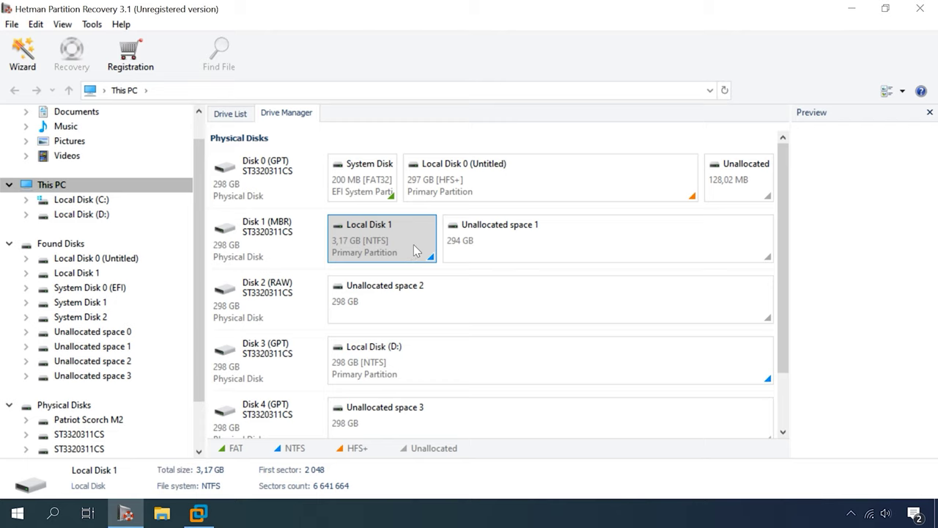
{"action": "right_click", "coordinate": [414, 250]}
{"action": "left_click", "coordinate": [435, 253]}
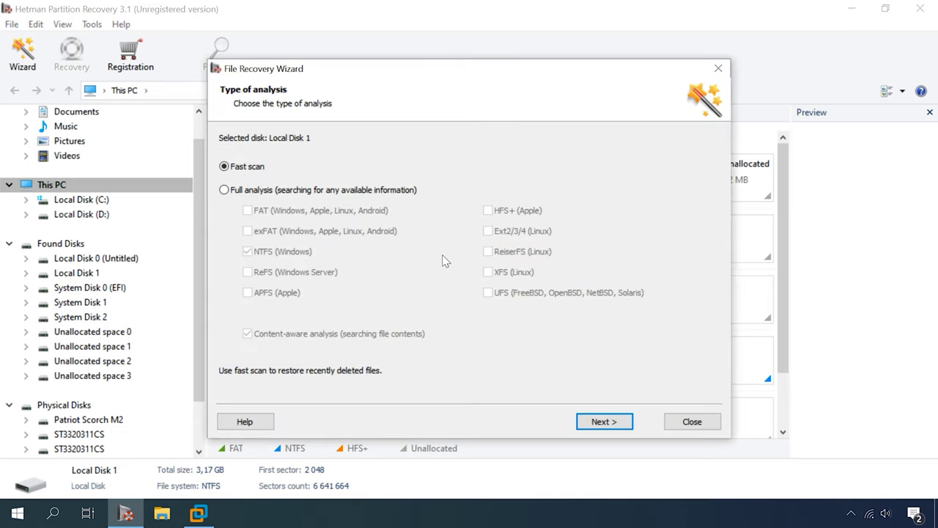
{"action": "left_click", "coordinate": [605, 423]}
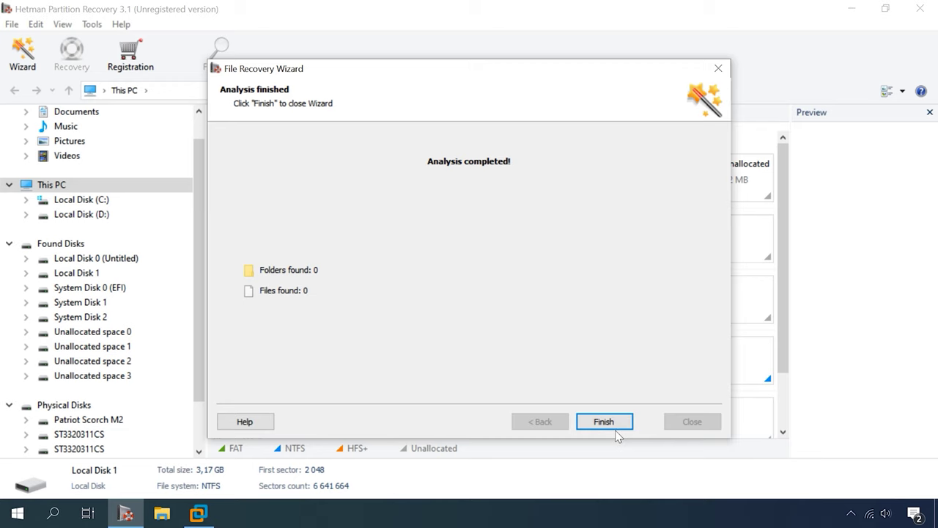
{"action": "left_click", "coordinate": [616, 431]}
Run a full analysis of Local Disk 1 from the found disks, searching only for ReFS with NTFS and content-aware analysis off
{"action": "left_click", "coordinate": [63, 243]}
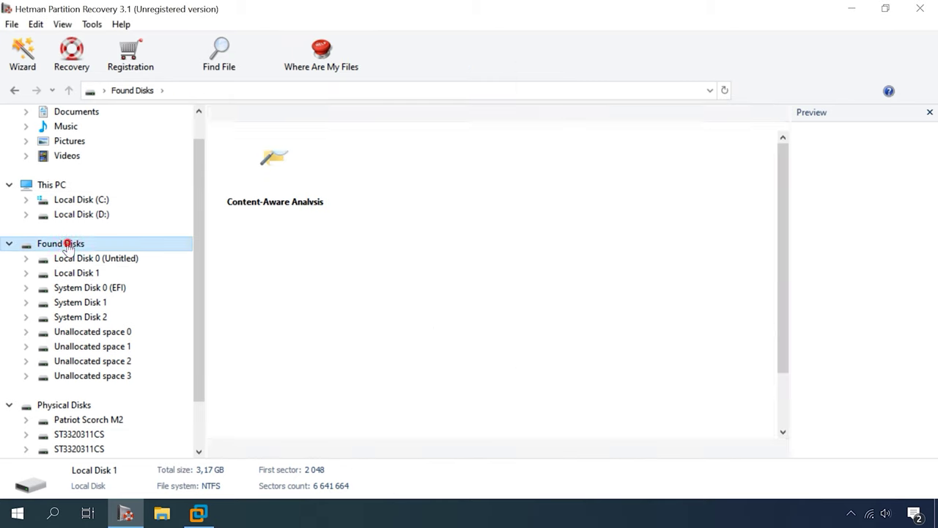
{"action": "left_click", "coordinate": [394, 236]}
{"action": "right_click", "coordinate": [396, 242]}
{"action": "left_click", "coordinate": [445, 271]}
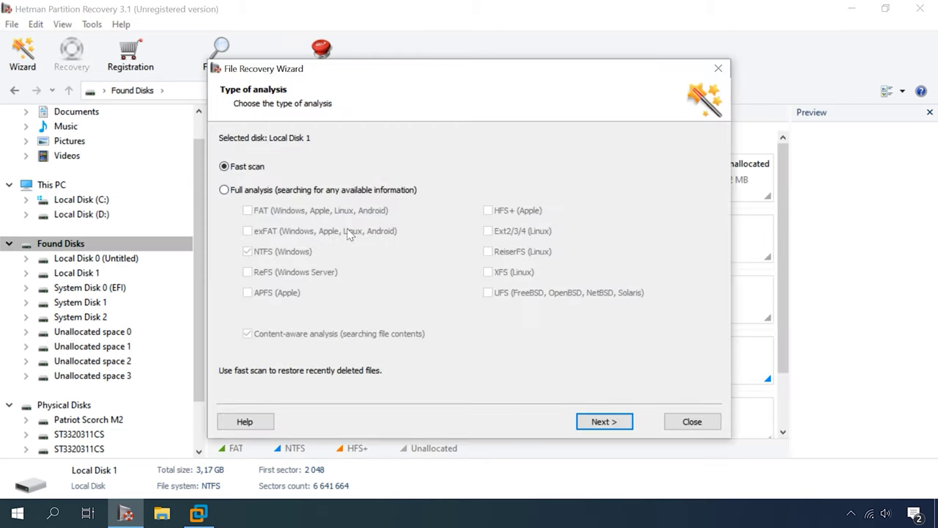
{"action": "left_click", "coordinate": [271, 192]}
{"action": "left_click", "coordinate": [272, 250]}
{"action": "left_click", "coordinate": [273, 274]}
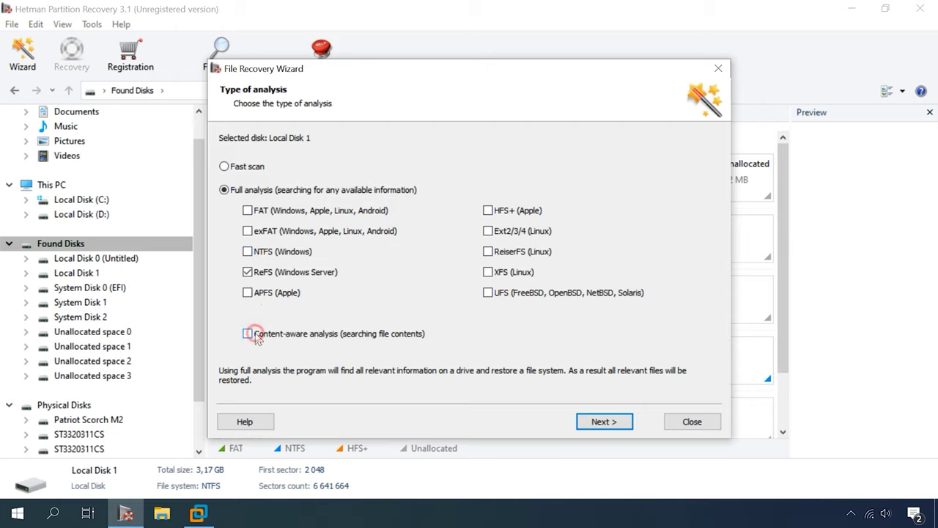
{"action": "left_click", "coordinate": [617, 424]}
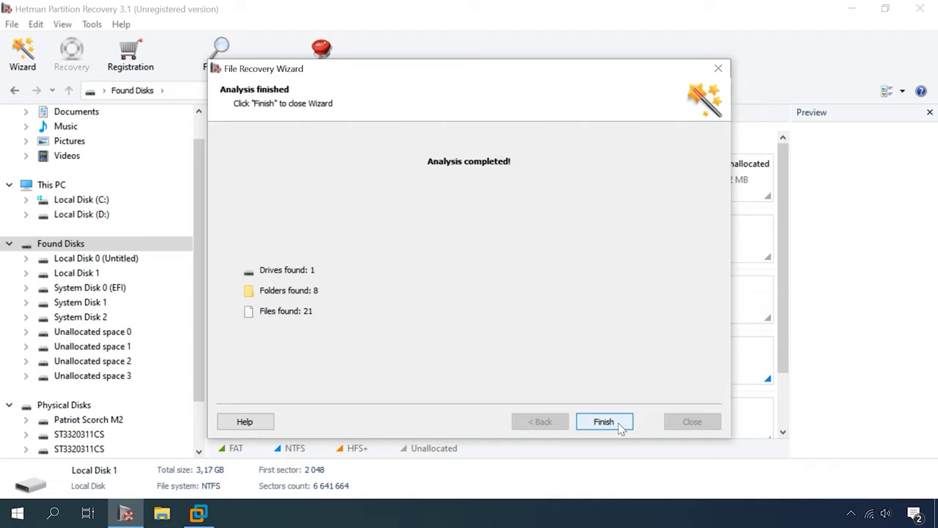
{"action": "left_click", "coordinate": [629, 424]}
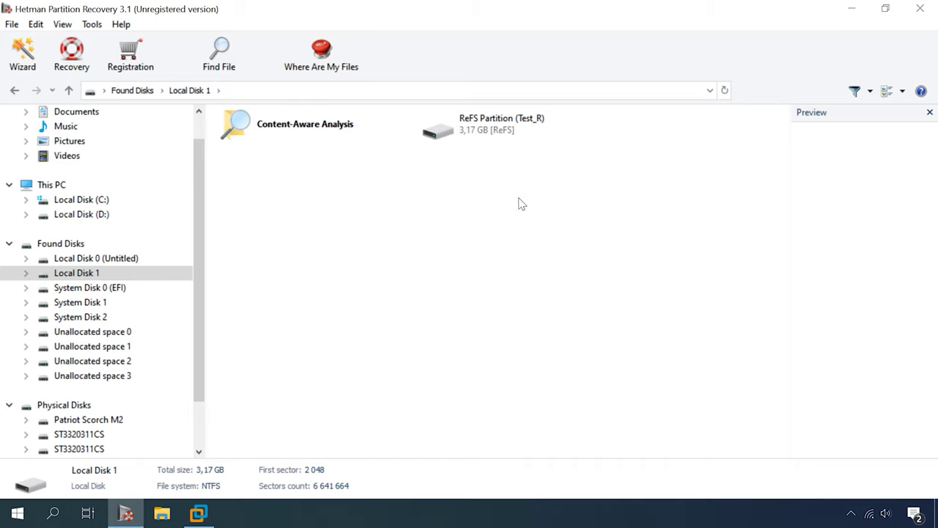
Open the found ReFS Partition (Test_R) and expand its folder tree
{"action": "left_click", "coordinate": [484, 138]}
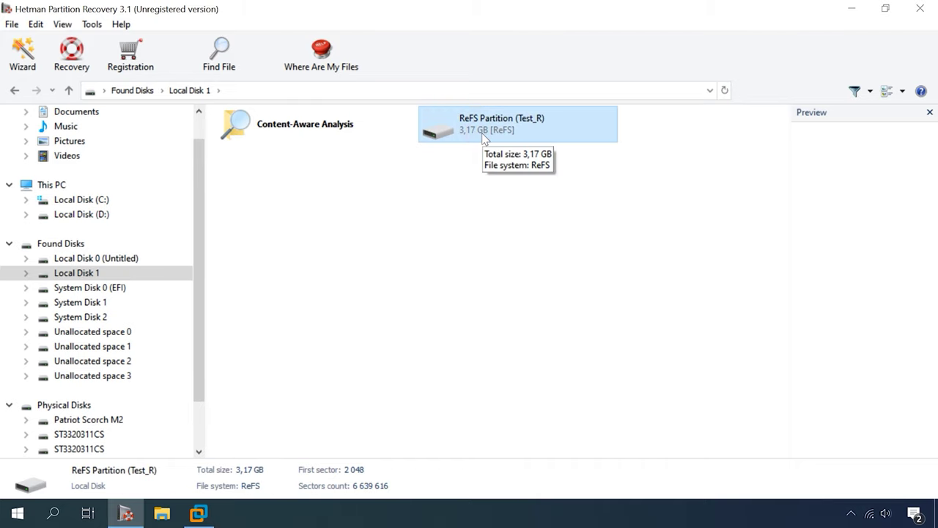
{"action": "right_click", "coordinate": [482, 132]}
{"action": "left_click", "coordinate": [506, 142]}
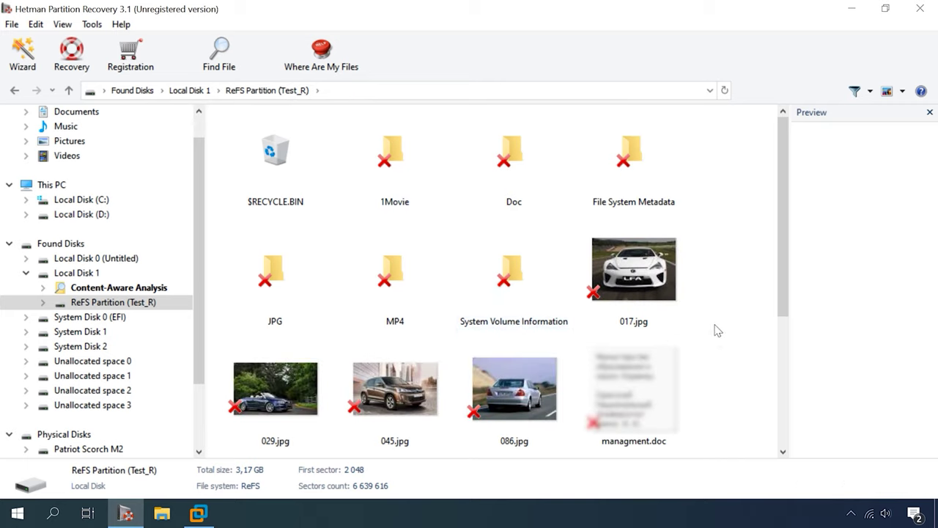
{"action": "left_click", "coordinate": [42, 302]}
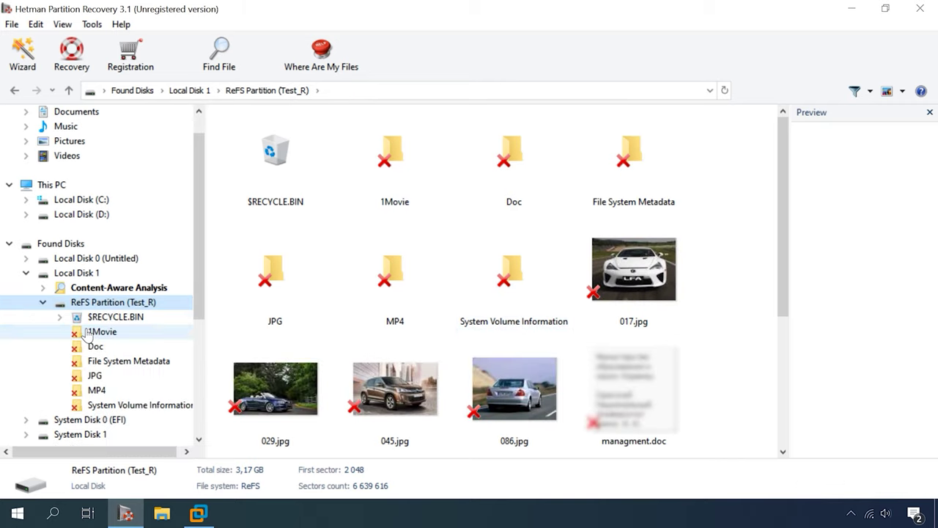
Look through the 1Movie, Doc, File System Metadata, JPG, MP4 and System Volume Information folders, and select 017.jpg in the partition root
{"action": "left_click", "coordinate": [102, 331]}
{"action": "left_click", "coordinate": [95, 348]}
{"action": "left_click", "coordinate": [94, 361]}
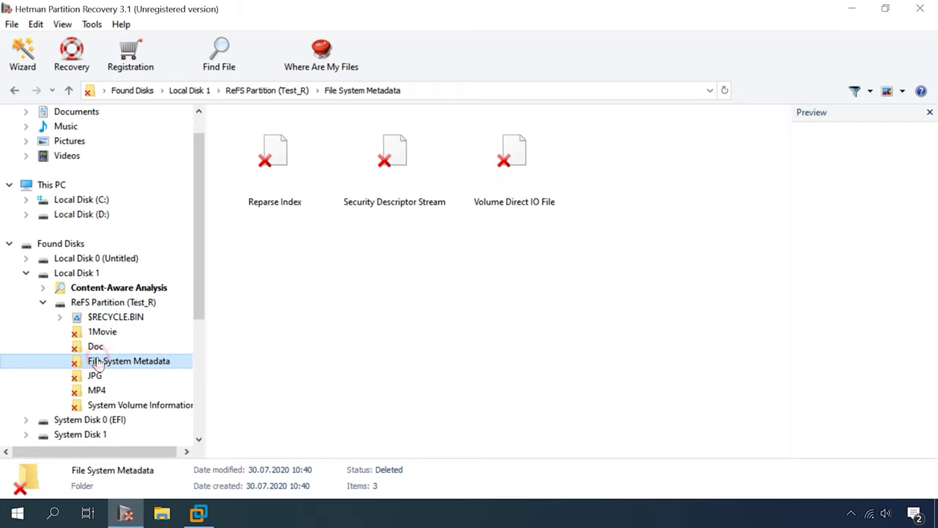
{"action": "left_click", "coordinate": [94, 376]}
{"action": "left_click", "coordinate": [96, 390]}
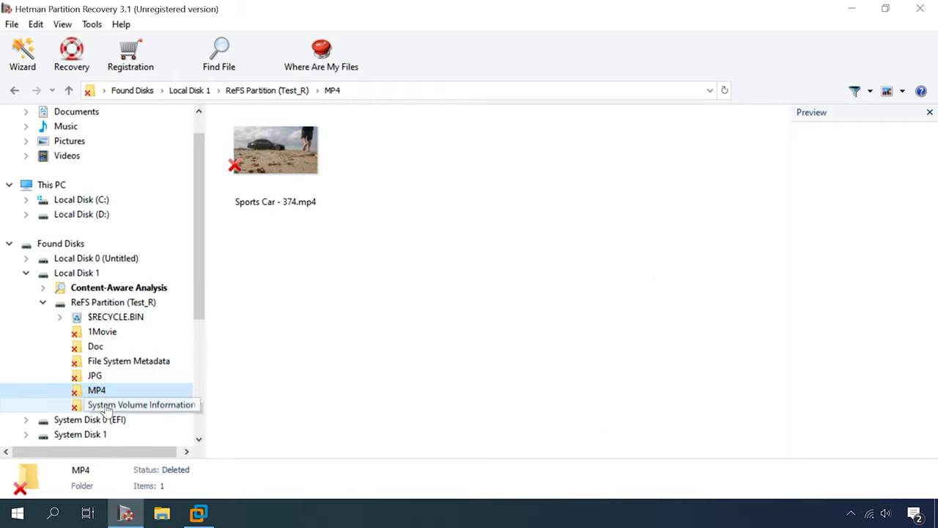
{"action": "left_click", "coordinate": [96, 405]}
{"action": "left_click", "coordinate": [105, 303]}
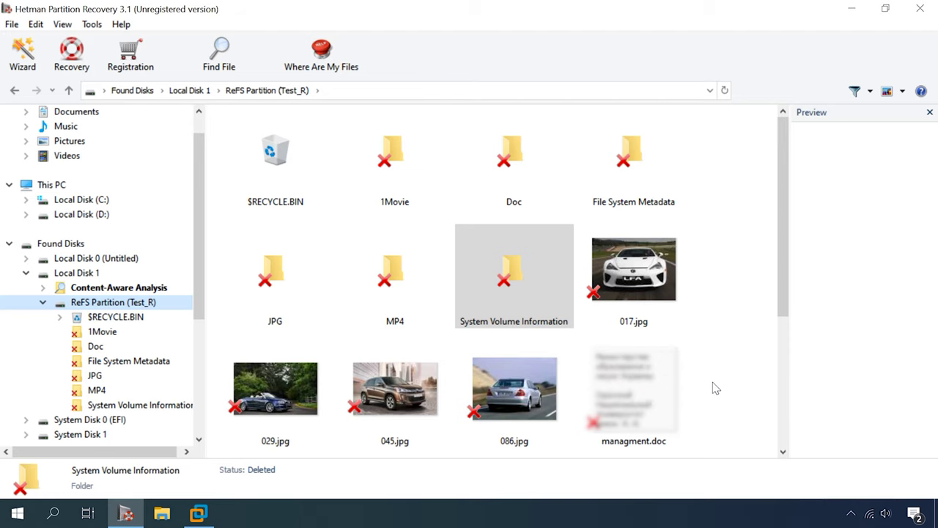
{"action": "left_click", "coordinate": [605, 289]}
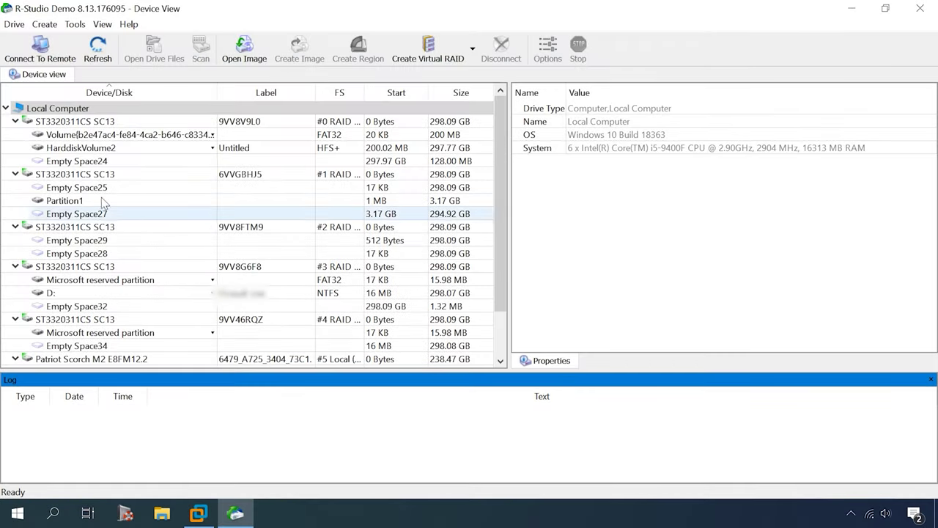
Switch to R-Studio and scan Partition1 of disk #1 for the ReFS file system only, with Extra Search for Known File Types off
{"action": "left_click", "coordinate": [70, 203]}
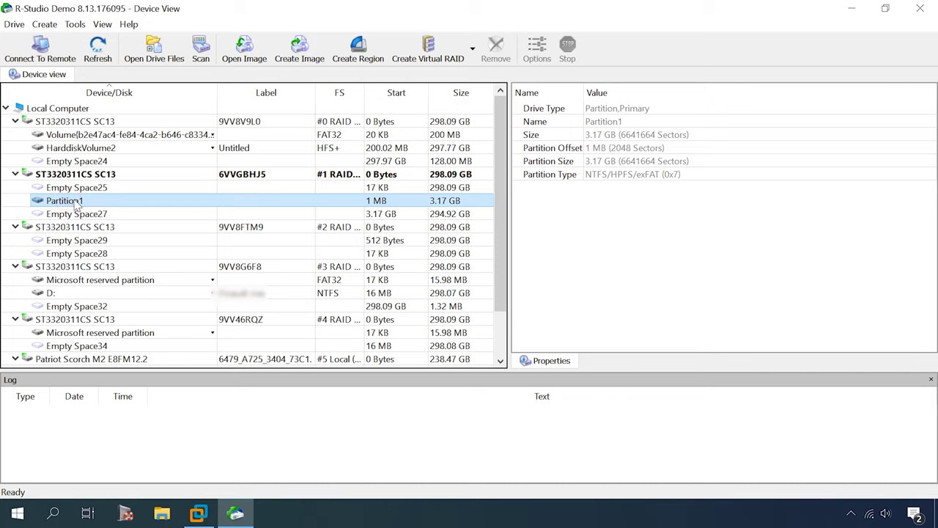
{"action": "right_click", "coordinate": [77, 203]}
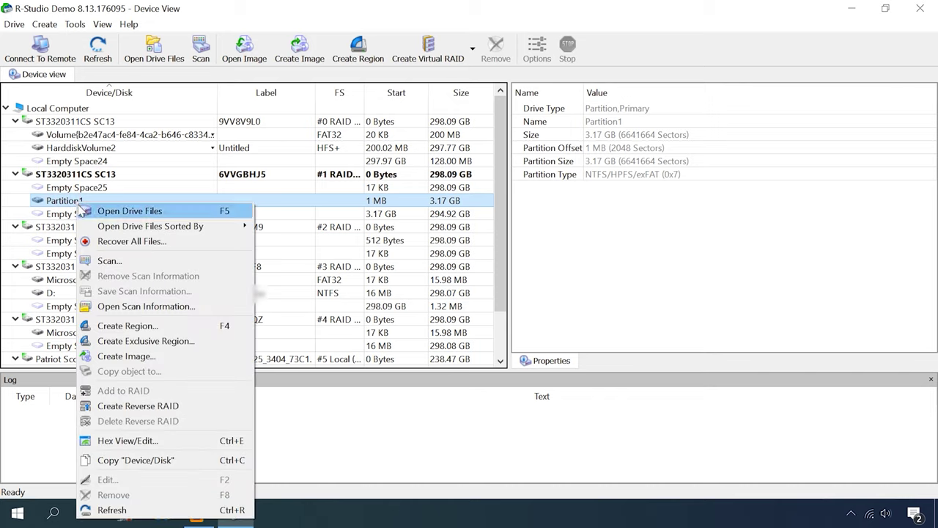
{"action": "left_click", "coordinate": [110, 261]}
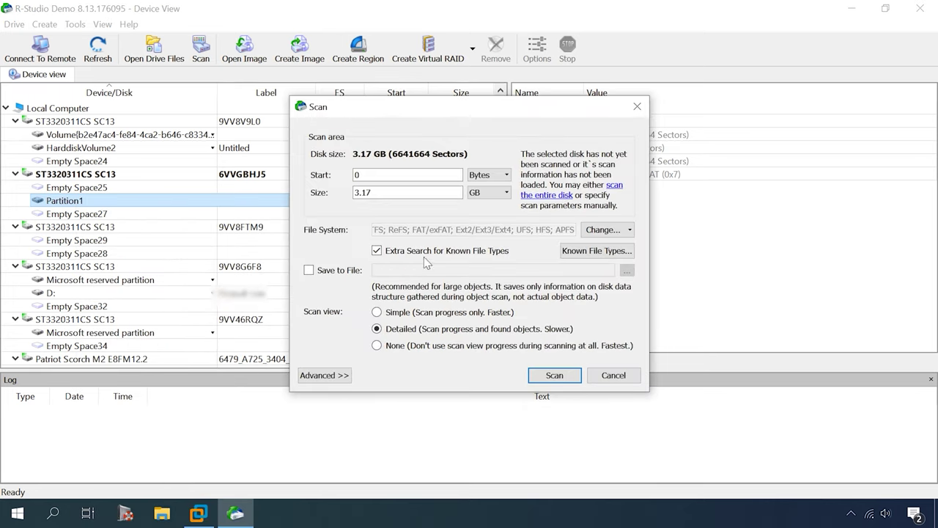
{"action": "left_click", "coordinate": [594, 229]}
{"action": "left_click", "coordinate": [613, 248]}
{"action": "left_click", "coordinate": [622, 278]}
{"action": "left_click", "coordinate": [610, 323]}
{"action": "left_click", "coordinate": [608, 293]}
{"action": "left_click", "coordinate": [609, 308]}
{"action": "left_click", "coordinate": [612, 338]}
{"action": "left_click", "coordinate": [613, 358]}
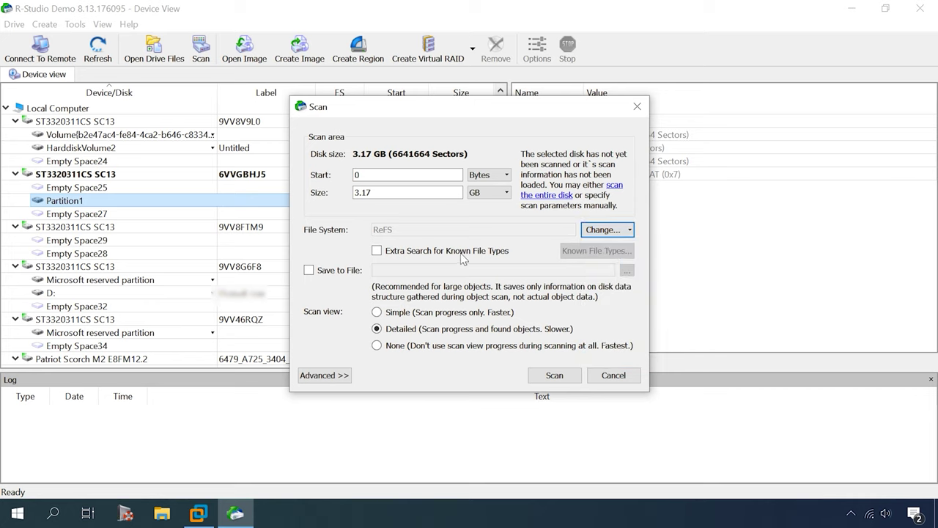
{"action": "left_click", "coordinate": [557, 375]}
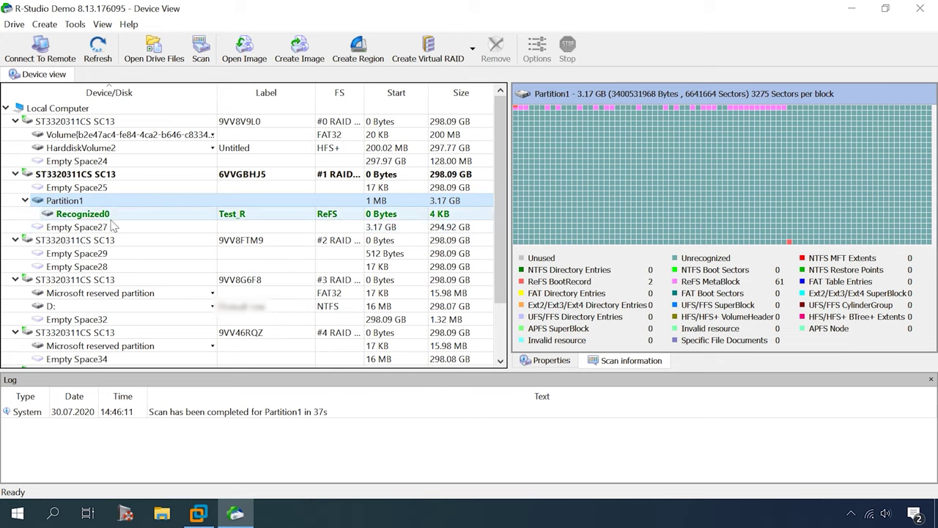
Open the files of the recognized Test_R partition and show them as small icons
{"action": "right_click", "coordinate": [90, 214]}
{"action": "left_click", "coordinate": [139, 9]}
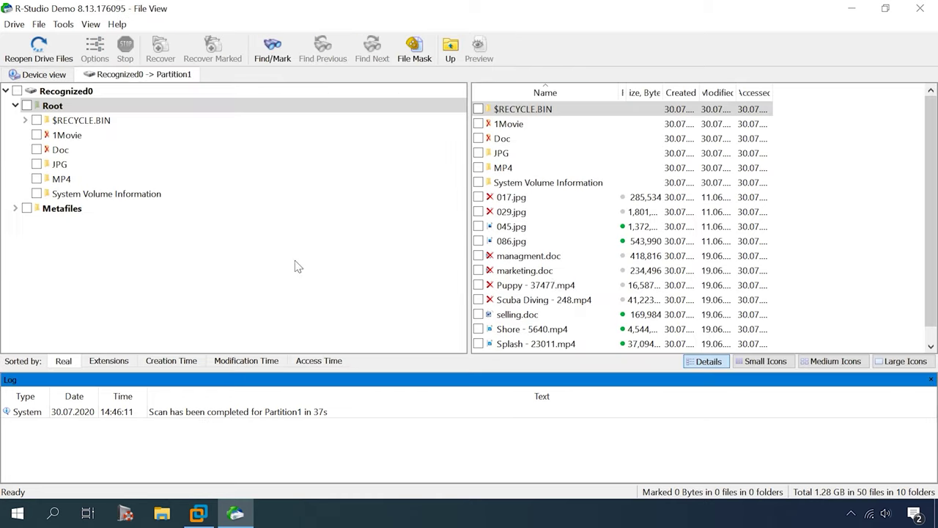
{"action": "left_click", "coordinate": [764, 361]}
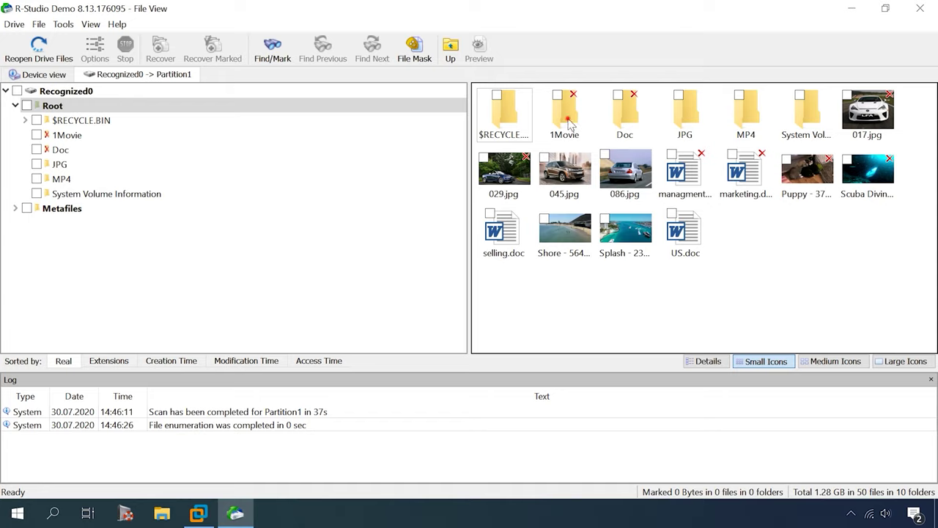
Preview Tron.avi in the 1Movie folder and a document in the Doc folder, and check the JPG and MP4 folders
{"action": "double_click", "coordinate": [569, 124]}
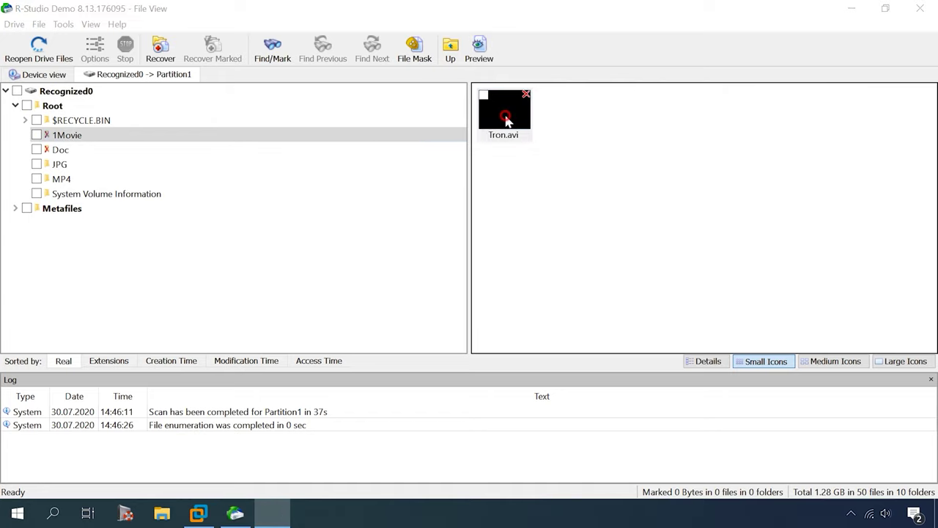
{"action": "double_click", "coordinate": [506, 119]}
{"action": "key", "text": "Escape"}
{"action": "left_click", "coordinate": [60, 150]}
{"action": "left_click", "coordinate": [528, 117]}
{"action": "double_click", "coordinate": [530, 118]}
{"action": "key", "text": "Escape"}
{"action": "left_click", "coordinate": [73, 165]}
{"action": "left_click", "coordinate": [146, 179]}
Return to the Root folder and preview the managment, marketing, selling and US Word documents one after another
{"action": "left_click", "coordinate": [73, 106]}
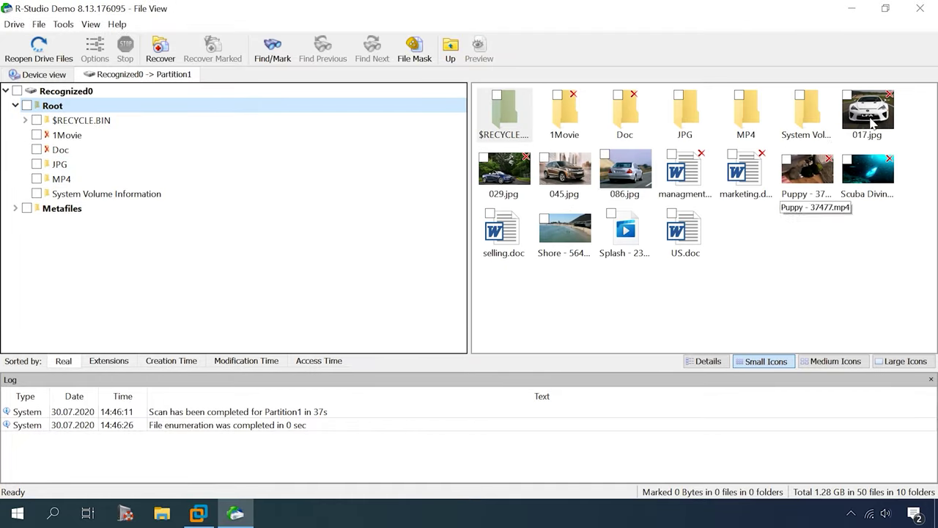
{"action": "double_click", "coordinate": [680, 173]}
{"action": "key", "text": "Escape"}
{"action": "double_click", "coordinate": [747, 175]}
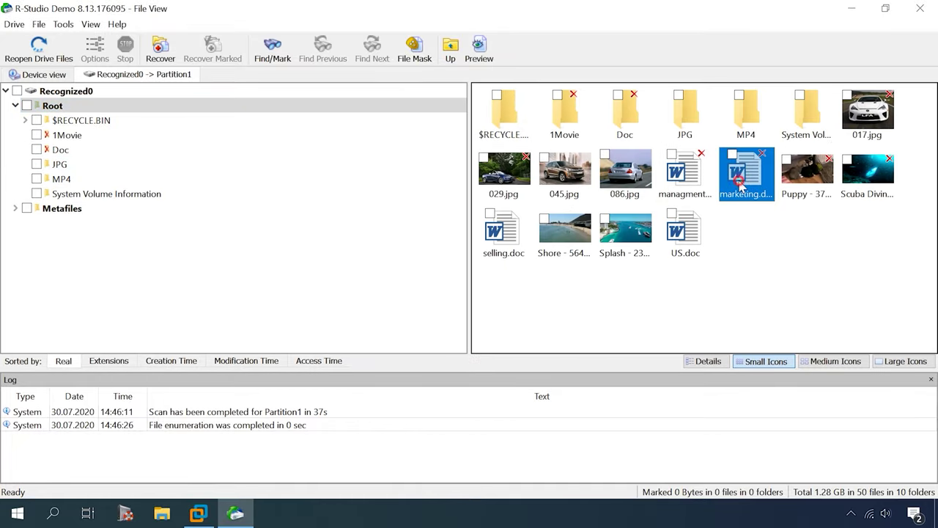
{"action": "key", "text": "Escape"}
{"action": "double_click", "coordinate": [503, 233]}
{"action": "key", "text": "Escape"}
{"action": "left_click", "coordinate": [684, 231]}
{"action": "double_click", "coordinate": [682, 232]}
{"action": "key", "text": "Escape"}
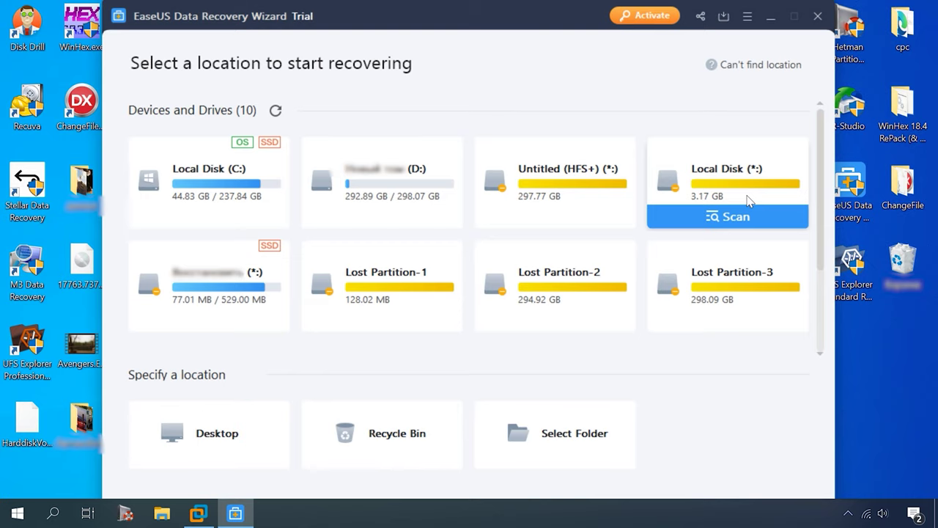
Switch to EaseUS Data Recovery Wizard, scan the 3.17 GB Local Disk, and open the Word folder under the Tags of Lost Files
{"action": "left_click", "coordinate": [735, 217]}
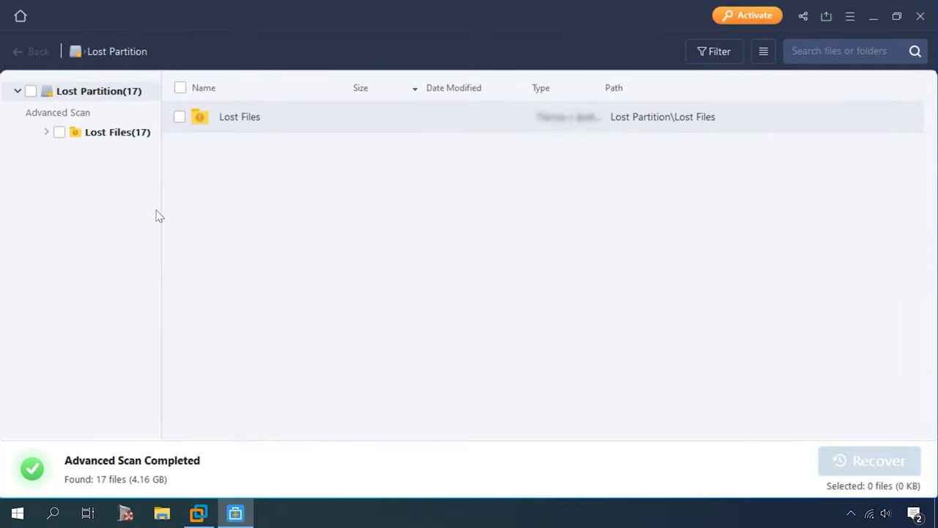
{"action": "left_click", "coordinate": [47, 132]}
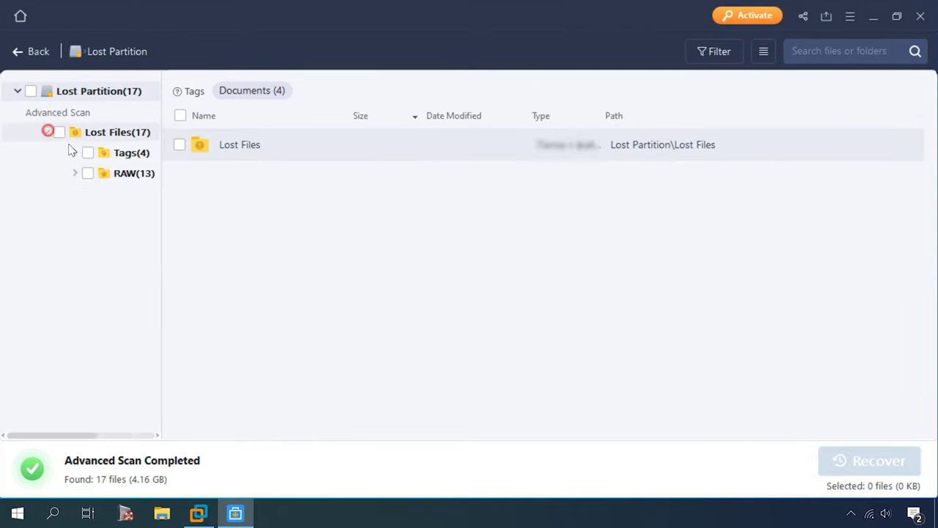
{"action": "left_click_drag", "start_coordinate": [161, 203], "coordinate": [228, 203]}
{"action": "left_click", "coordinate": [75, 152]}
{"action": "left_click", "coordinate": [140, 174]}
Preview the document in the spiritus folder and switch the file list to an icon view
{"action": "double_click", "coordinate": [302, 144]}
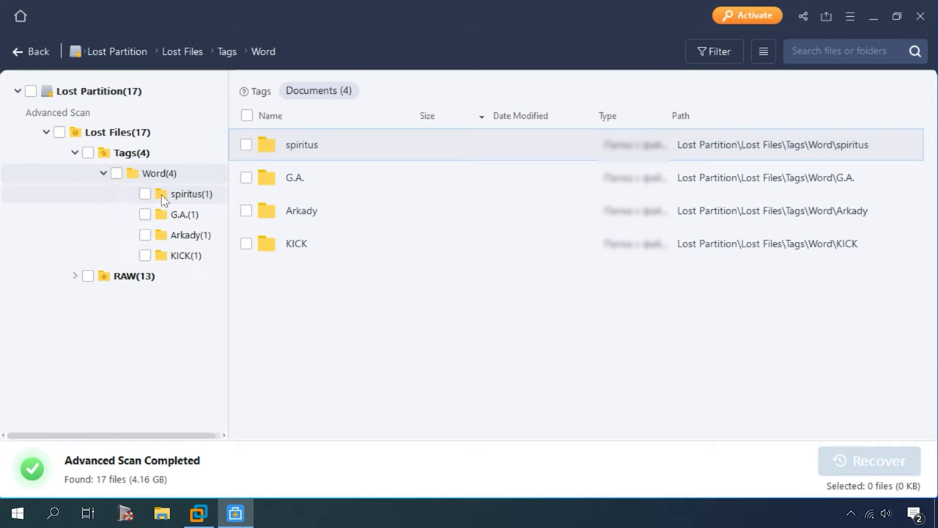
{"action": "double_click", "coordinate": [324, 142]}
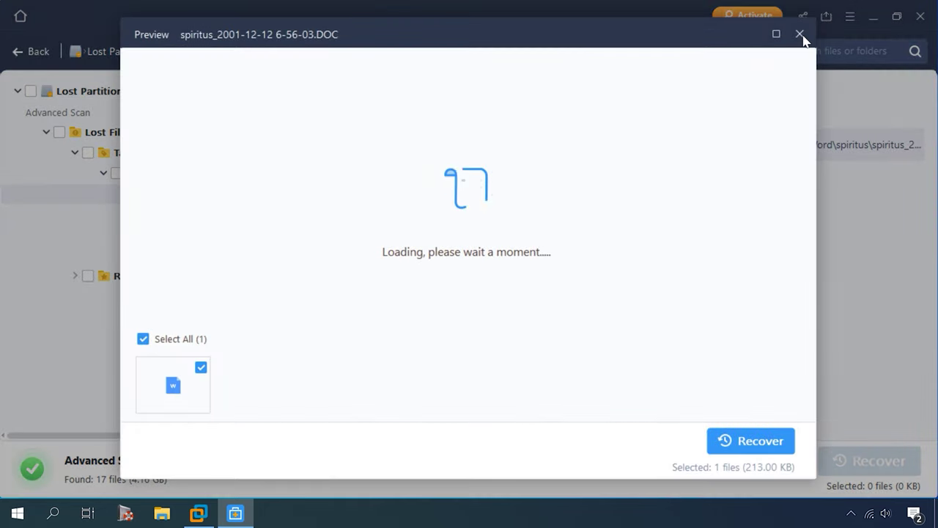
{"action": "left_click", "coordinate": [800, 34]}
{"action": "left_click", "coordinate": [763, 51]}
{"action": "left_click", "coordinate": [747, 107]}
Preview the documents in the G.A. folder and the folder below it, closing each preview
{"action": "left_click", "coordinate": [184, 214]}
{"action": "double_click", "coordinate": [297, 179]}
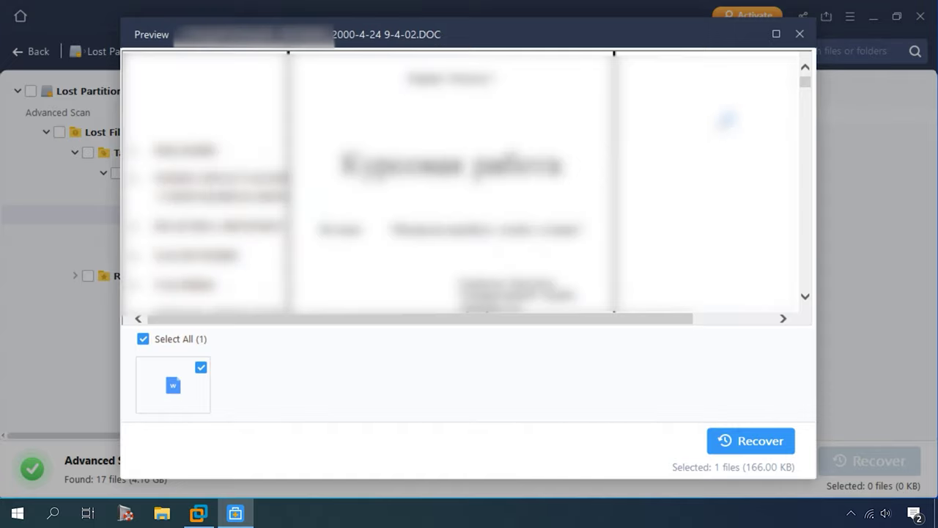
{"action": "left_click", "coordinate": [800, 34]}
{"action": "left_click", "coordinate": [190, 235]}
{"action": "double_click", "coordinate": [297, 192]}
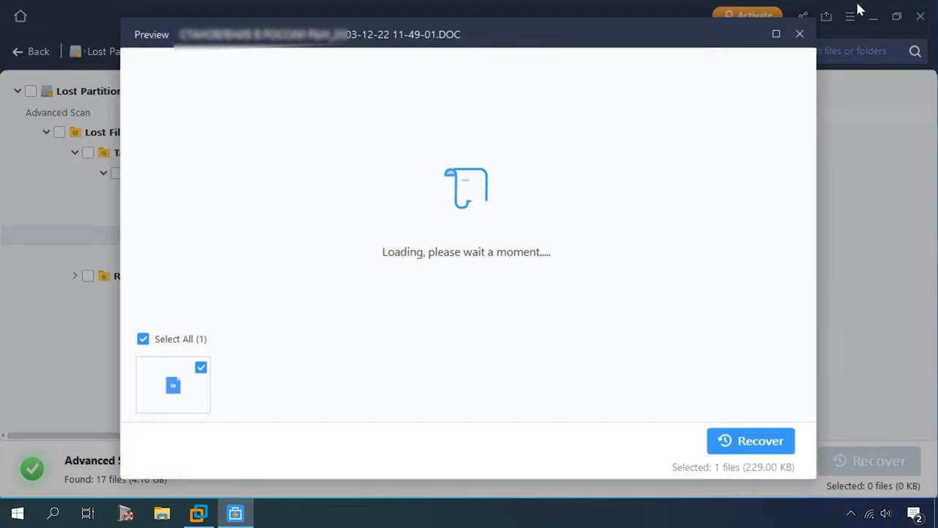
{"action": "left_click", "coordinate": [800, 34]}
Preview the document in the KICK folder, close the preview, and expand the RAW folder
{"action": "left_click", "coordinate": [176, 261]}
{"action": "double_click", "coordinate": [303, 216]}
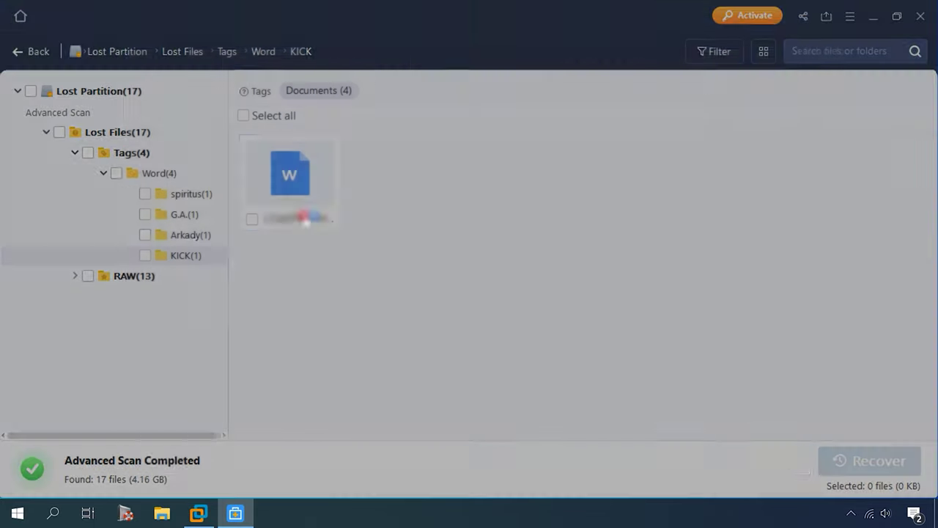
{"action": "left_click", "coordinate": [799, 34]}
{"action": "left_click", "coordinate": [76, 276]}
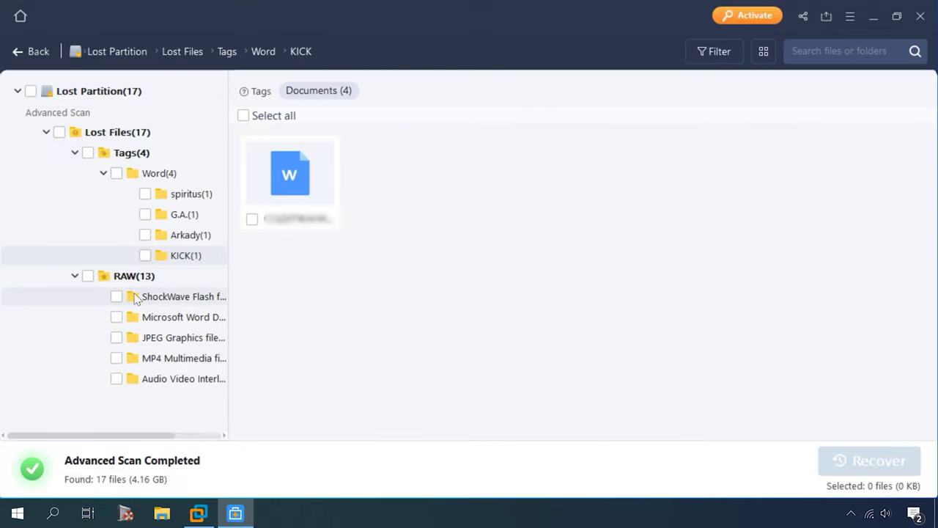
Open the ShockWave Flash file folder, widen the folder tree, and preview FILE0.SWF, closing the preview
{"action": "left_click", "coordinate": [132, 296]}
{"action": "left_click_drag", "start_coordinate": [227, 253], "coordinate": [265, 254]}
{"action": "left_click", "coordinate": [334, 187]}
{"action": "double_click", "coordinate": [335, 187]}
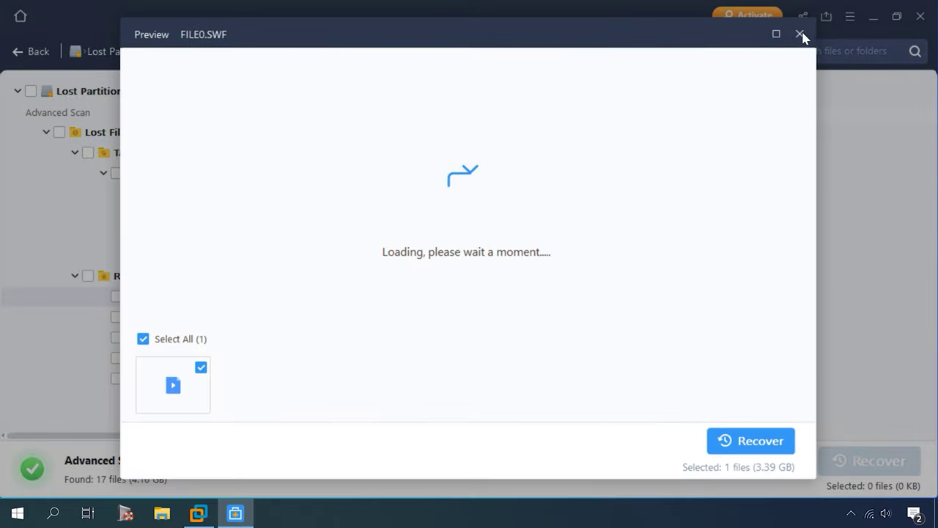
{"action": "left_click", "coordinate": [801, 34]}
Preview the document in the Microsoft Word Document folder, close the preview, and show the JPEG Graphics file folder
{"action": "left_click", "coordinate": [183, 318]}
{"action": "double_click", "coordinate": [348, 192]}
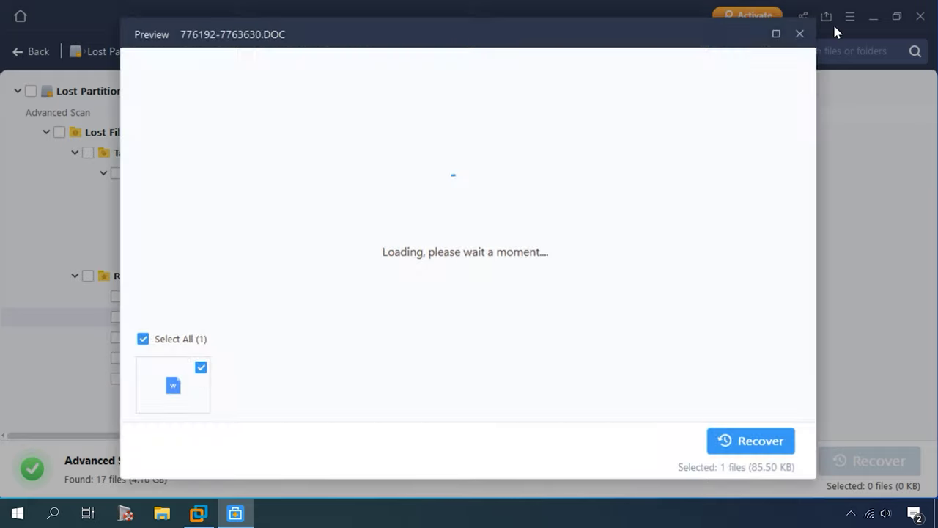
{"action": "left_click", "coordinate": [800, 34]}
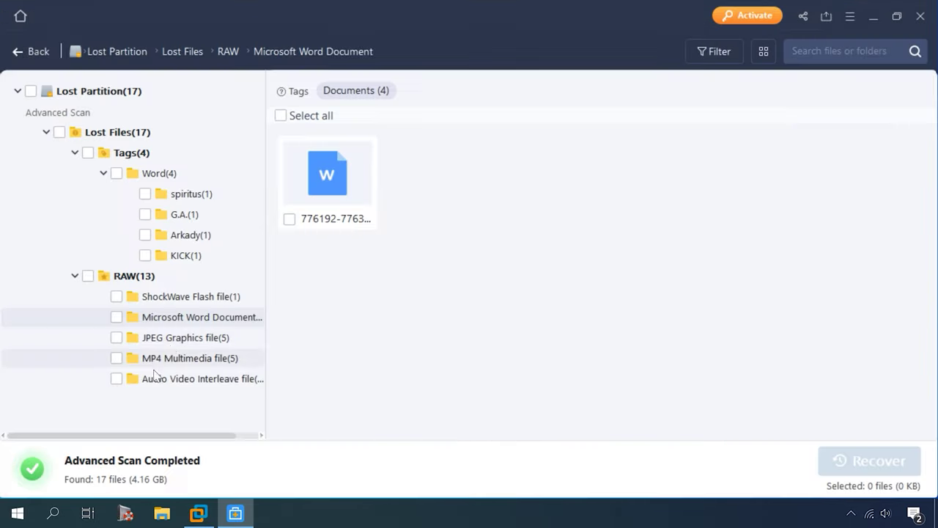
{"action": "key", "text": "Down"}
Open the MP4 Multimedia file folder and try playing FILE3.MP4 in the preview twice, closing it each time
{"action": "left_click", "coordinate": [220, 358]}
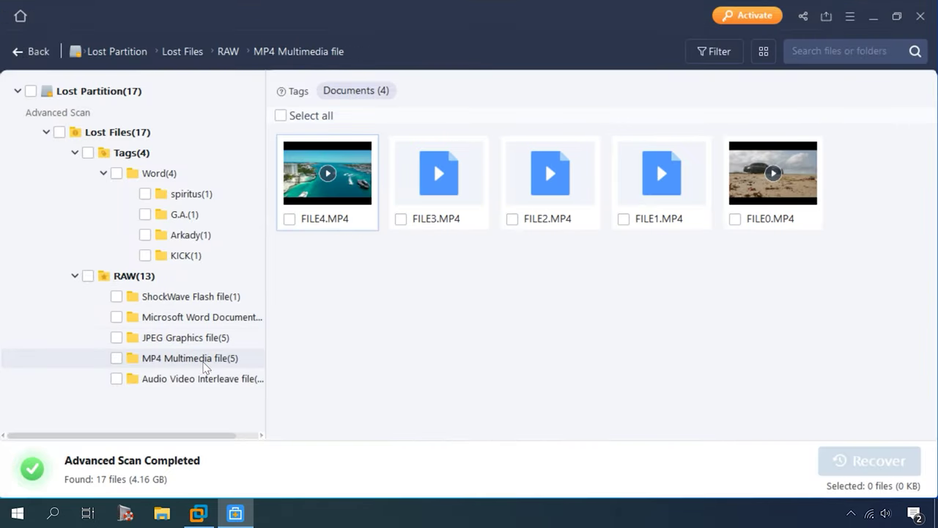
{"action": "double_click", "coordinate": [435, 192]}
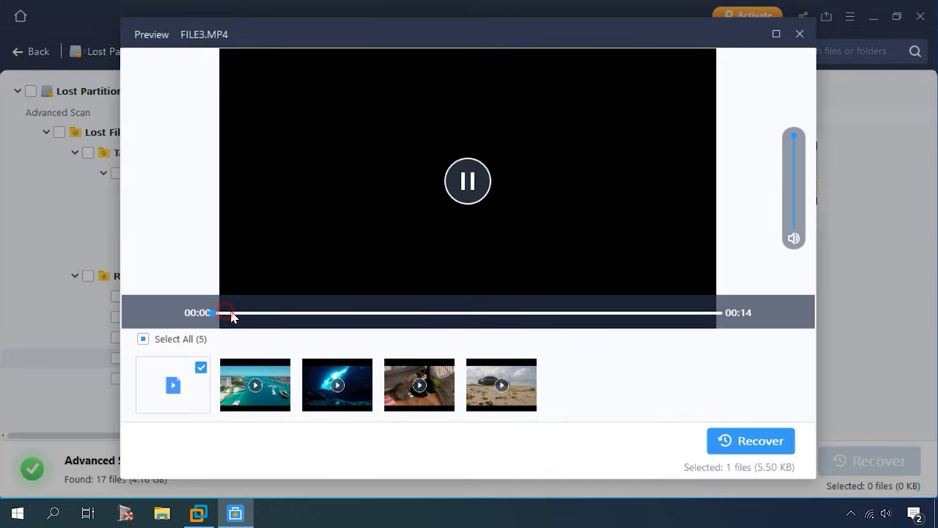
{"action": "left_click", "coordinate": [800, 34]}
{"action": "double_click", "coordinate": [434, 192]}
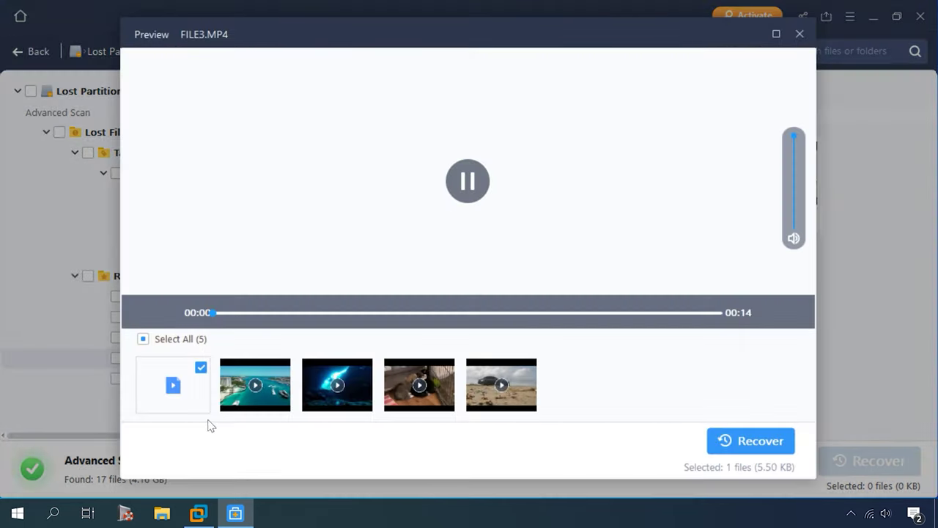
{"action": "left_click", "coordinate": [252, 313]}
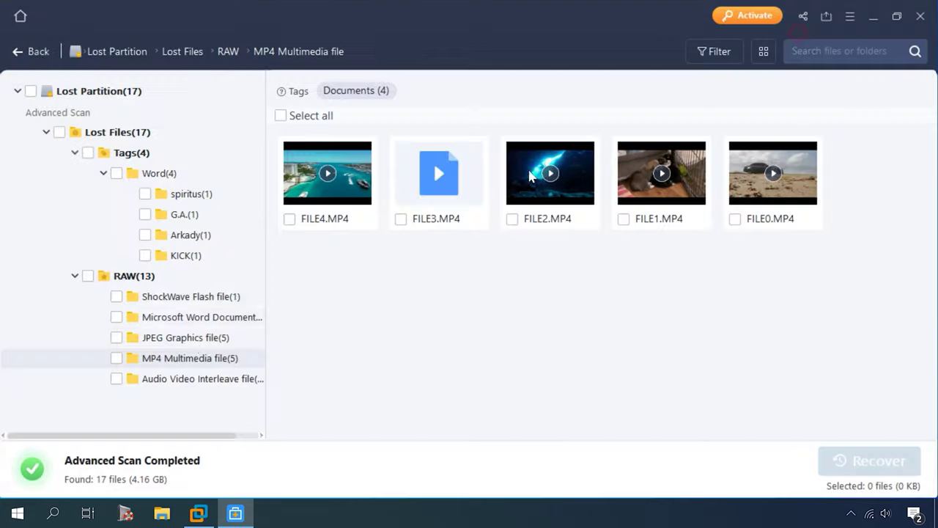
{"action": "key", "text": "Escape"}
Open the Audio Video Interleave file folder, preview its video, and close the preview
{"action": "left_click", "coordinate": [171, 379]}
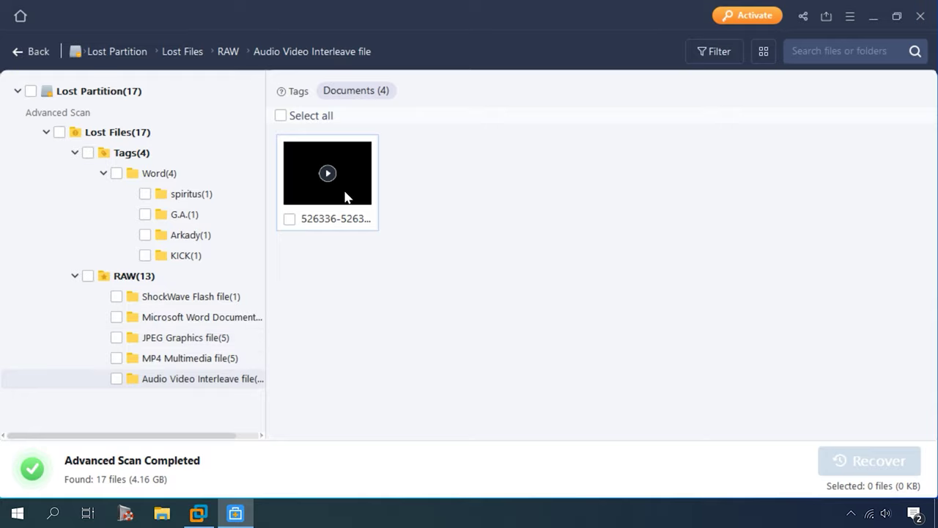
{"action": "double_click", "coordinate": [330, 176]}
{"action": "left_click", "coordinate": [800, 33]}
{"action": "left_click", "coordinate": [186, 321]}
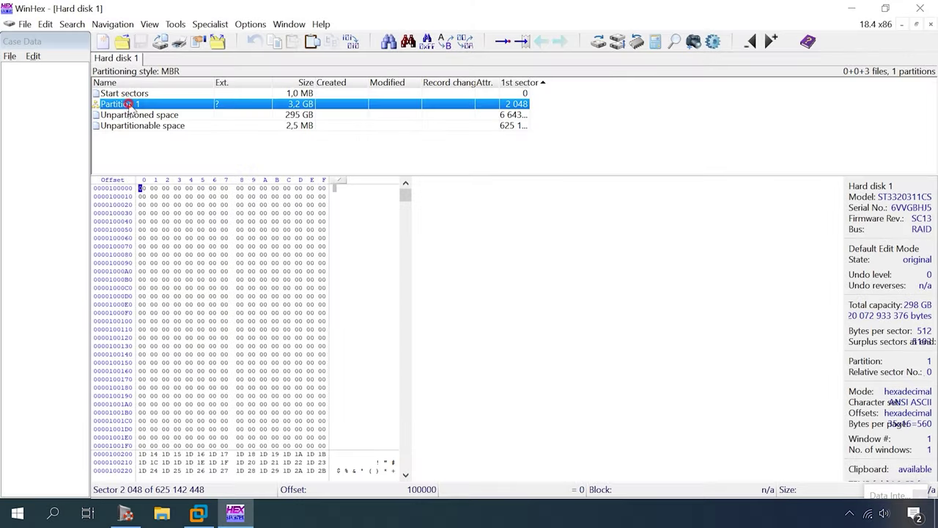
Switch to WinHex, go to sector 6641663 of Hard disk 1, and copy the zero-filled block CAAFFC00 to CAAFFDFF
{"action": "key", "text": "ctrl+g"}
{"action": "type", "text": "6641663"}
{"action": "left_click", "coordinate": [418, 308]}
{"action": "scroll", "coordinate": [249, 308], "scroll_direction": "up", "scroll_amount": 5}
{"action": "left_click_drag", "start_coordinate": [329, 311], "coordinate": [141, 135]}
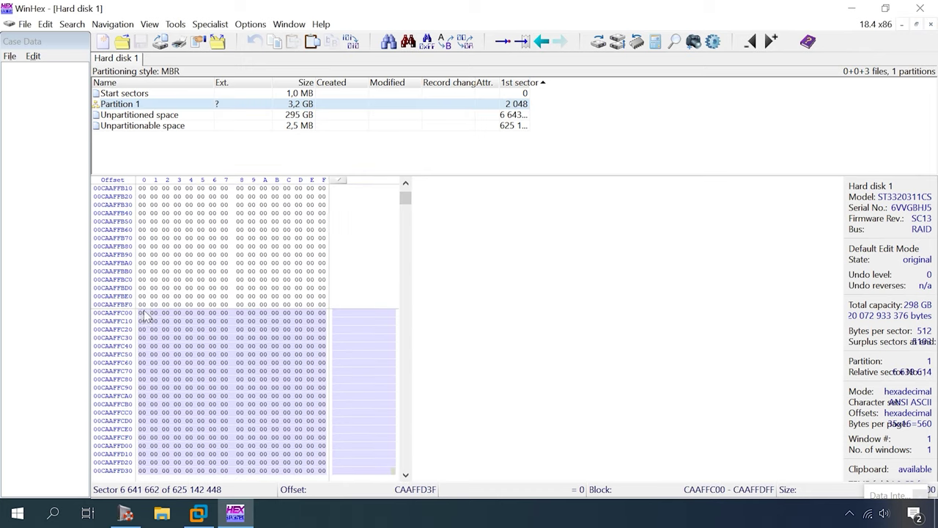
{"action": "left_click", "coordinate": [274, 41]}
Overwrite the sector starting at offset CAAFFE00 with the copied block and save the change to the disk
{"action": "scroll", "coordinate": [250, 334], "scroll_direction": "down", "scroll_amount": 5}
{"action": "left_click", "coordinate": [141, 230]}
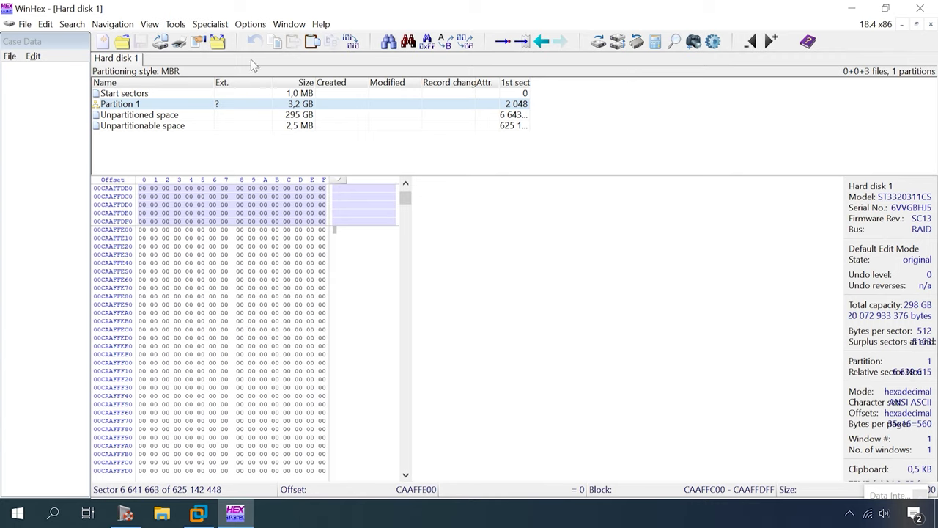
{"action": "left_click", "coordinate": [314, 42]}
{"action": "left_click", "coordinate": [440, 269]}
{"action": "left_click", "coordinate": [139, 41]}
{"action": "left_click", "coordinate": [425, 282]}
{"action": "left_click", "coordinate": [432, 270]}
{"action": "scroll", "coordinate": [408, 299], "scroll_direction": "up", "scroll_amount": 5}
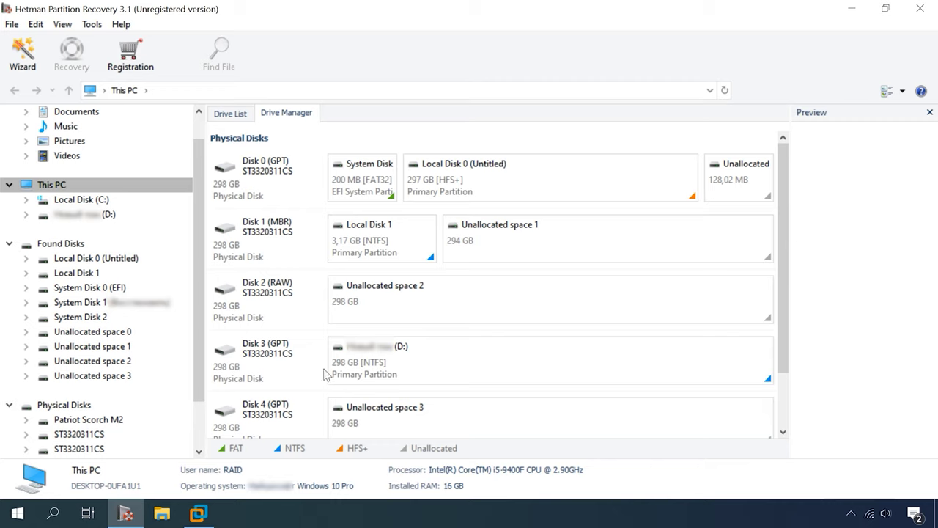
Switch to Hetman Partition Recovery and run a full analysis of Local Disk 1 for ReFS only, without content-aware analysis
{"action": "left_click", "coordinate": [403, 240]}
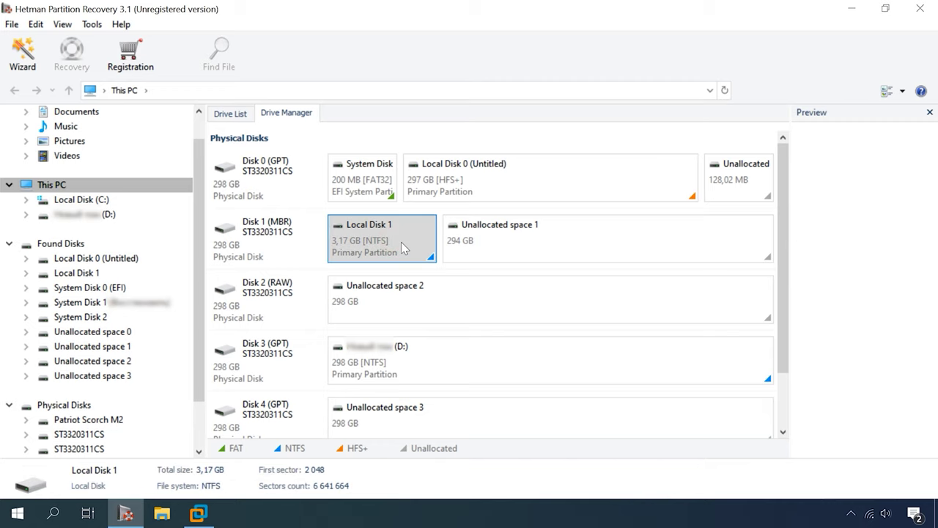
{"action": "right_click", "coordinate": [402, 242]}
{"action": "left_click", "coordinate": [429, 253]}
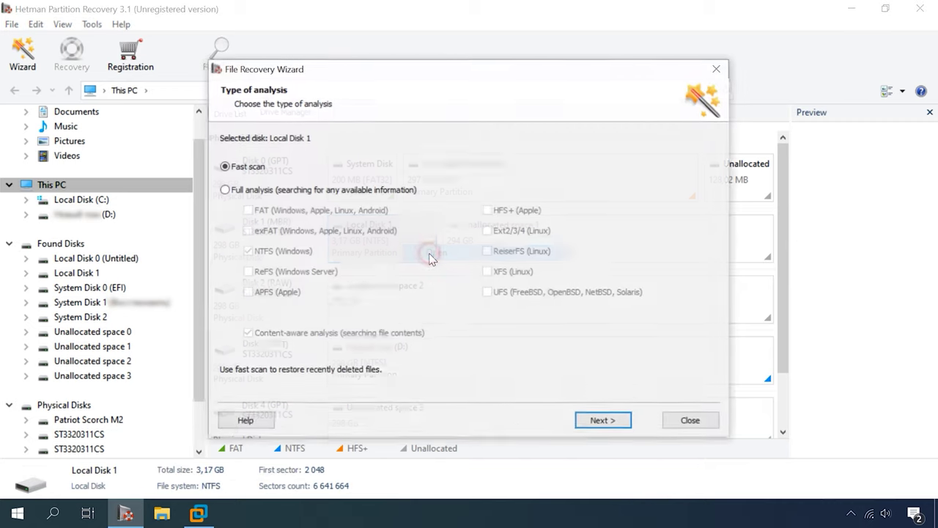
{"action": "left_click", "coordinate": [250, 190]}
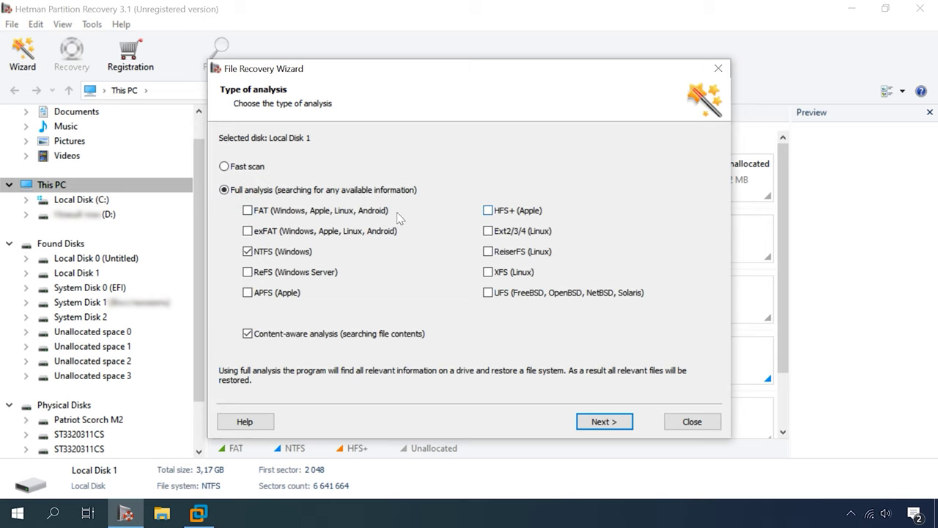
{"action": "left_click", "coordinate": [264, 251]}
{"action": "left_click", "coordinate": [270, 273]}
{"action": "left_click", "coordinate": [271, 331]}
{"action": "left_click", "coordinate": [598, 420]}
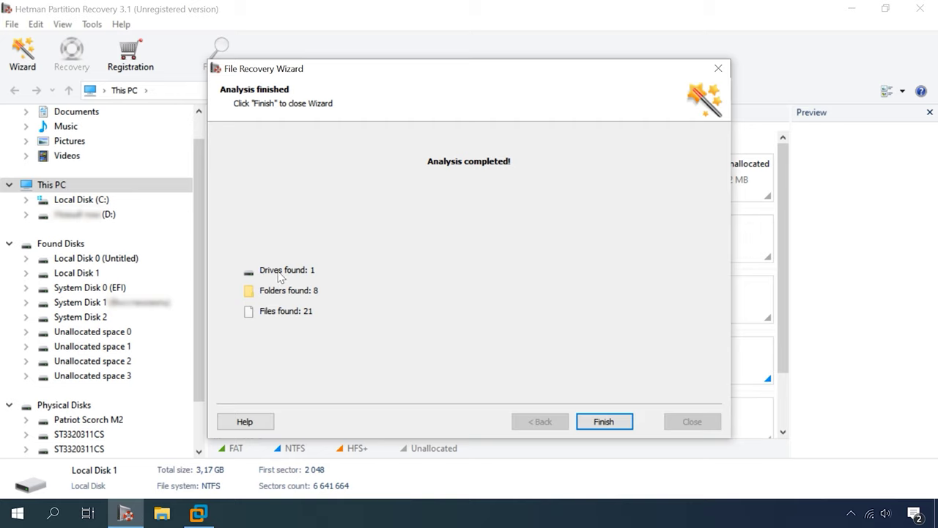
{"action": "left_click", "coordinate": [600, 421]}
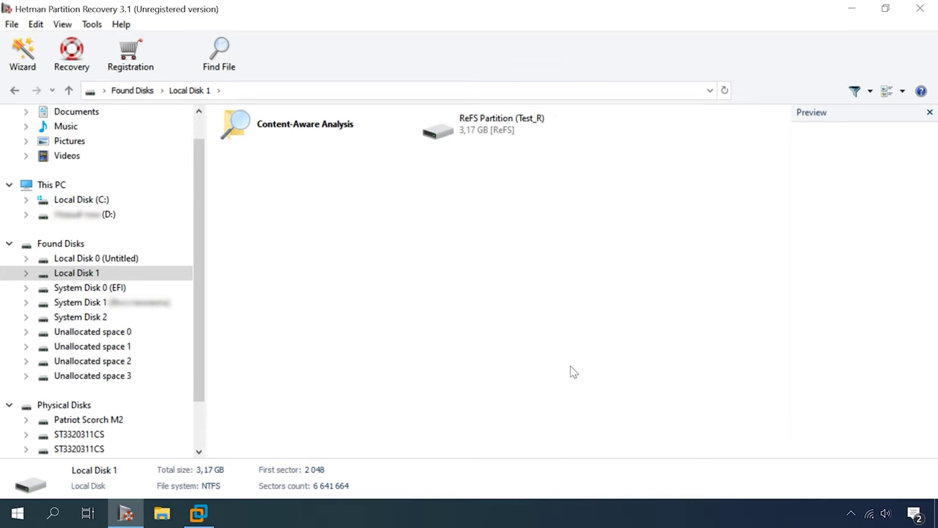
Open the found ReFS Partition (Test_R), expand its folder tree, and look through its root files
{"action": "left_click", "coordinate": [468, 136]}
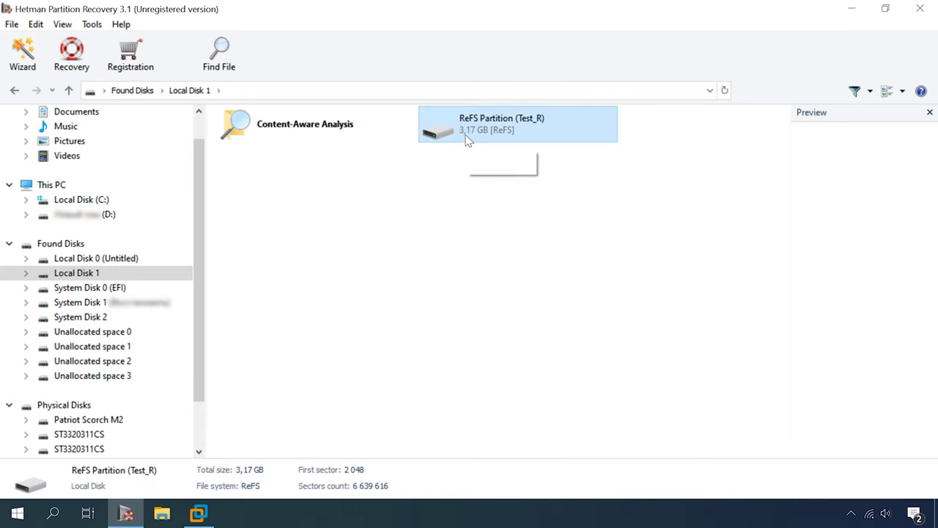
{"action": "right_click", "coordinate": [473, 124]}
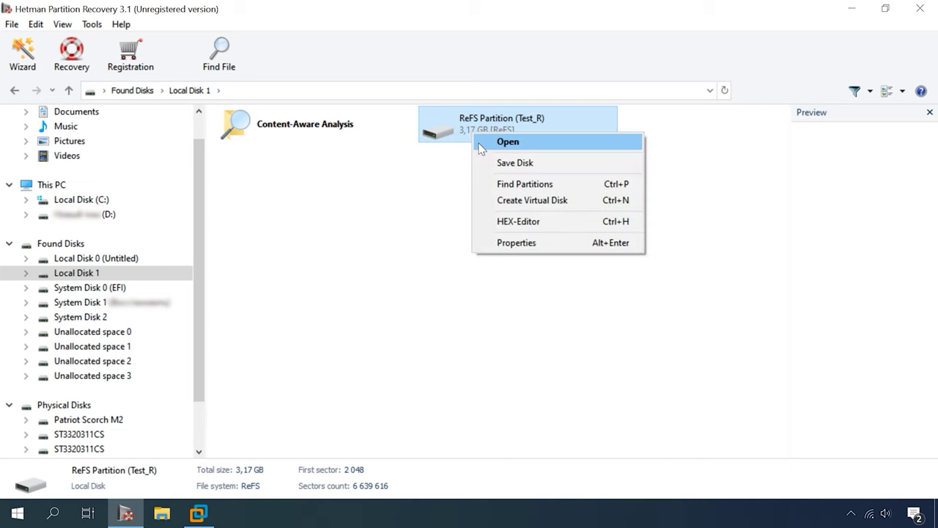
{"action": "left_click", "coordinate": [486, 141]}
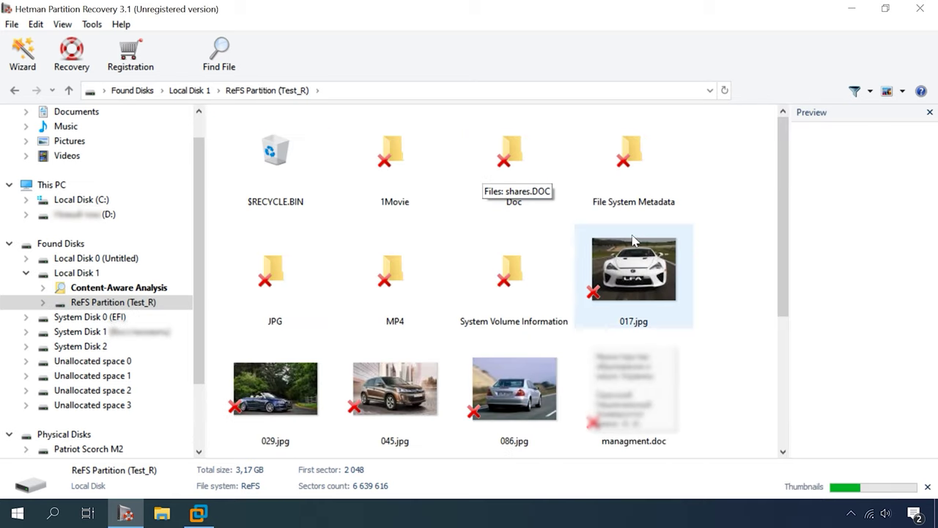
{"action": "left_click", "coordinate": [44, 303]}
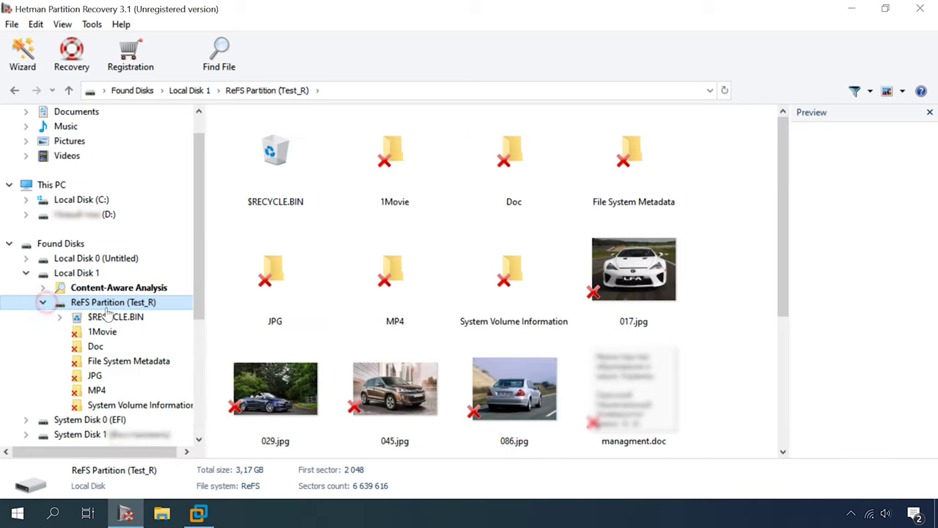
{"action": "scroll", "coordinate": [425, 279], "scroll_direction": "down", "scroll_amount": 3}
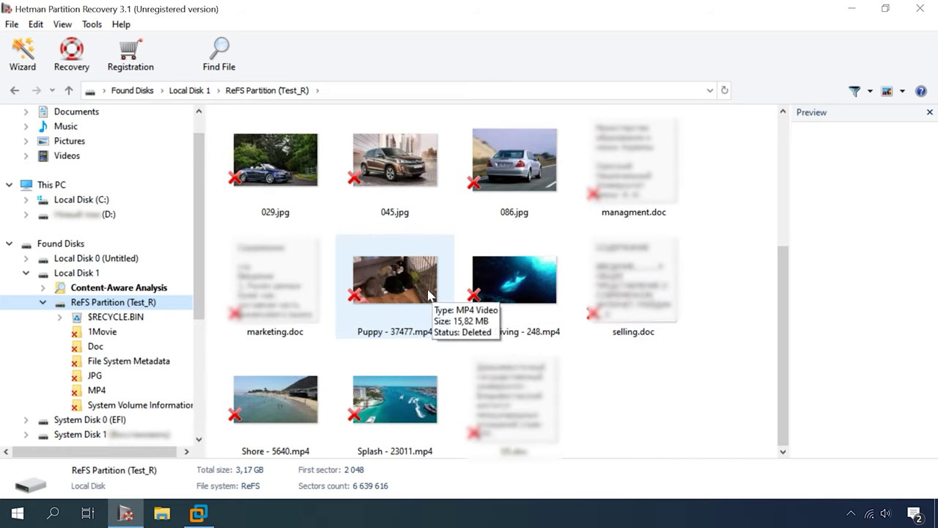
{"action": "scroll", "coordinate": [429, 295], "scroll_direction": "up", "scroll_amount": 4}
Look through the 1Movie, Doc, File System Metadata, JPG and MP4 folders and return to the ReFS partition's root
{"action": "left_click", "coordinate": [101, 331]}
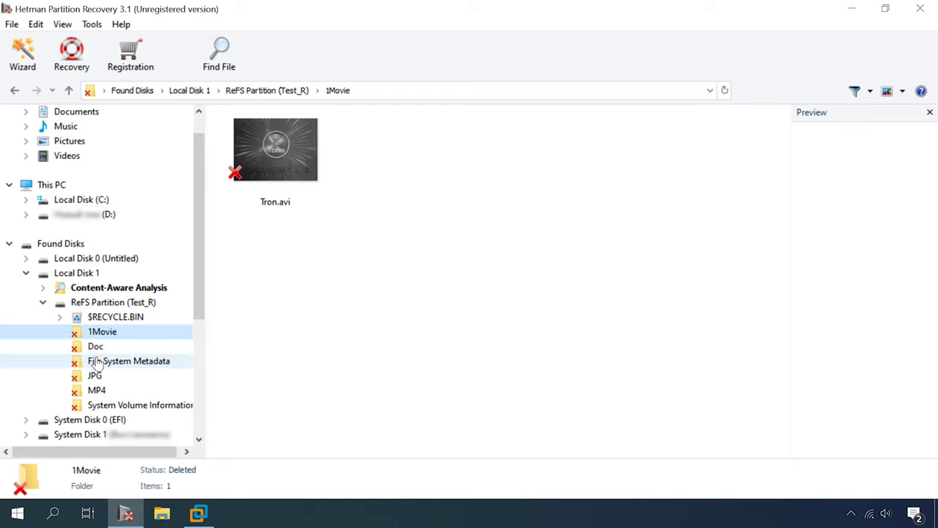
{"action": "left_click", "coordinate": [95, 346]}
{"action": "left_click", "coordinate": [106, 360]}
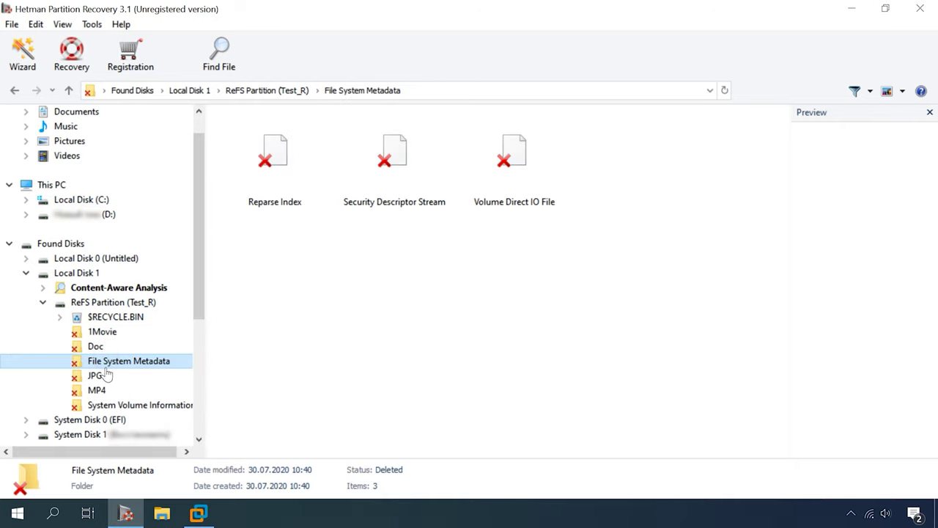
{"action": "left_click", "coordinate": [97, 376]}
{"action": "left_click", "coordinate": [109, 391]}
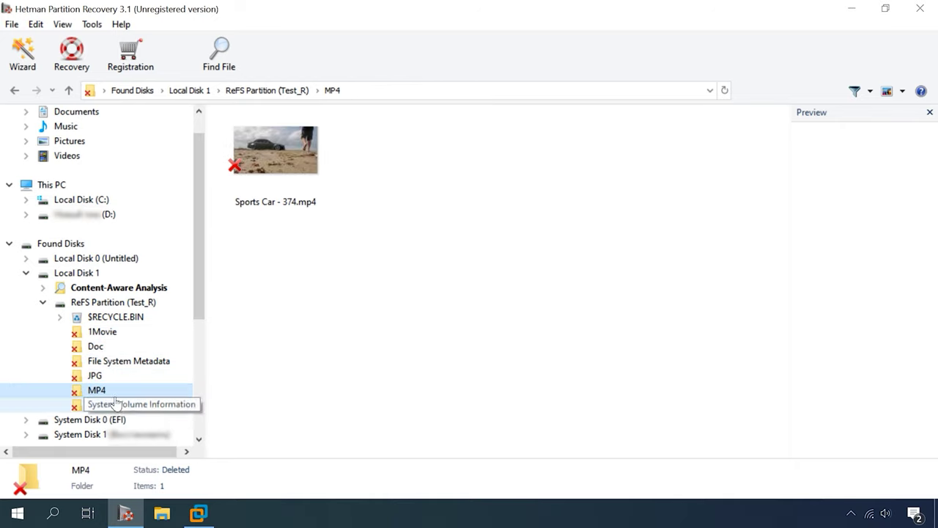
{"action": "left_click", "coordinate": [105, 303]}
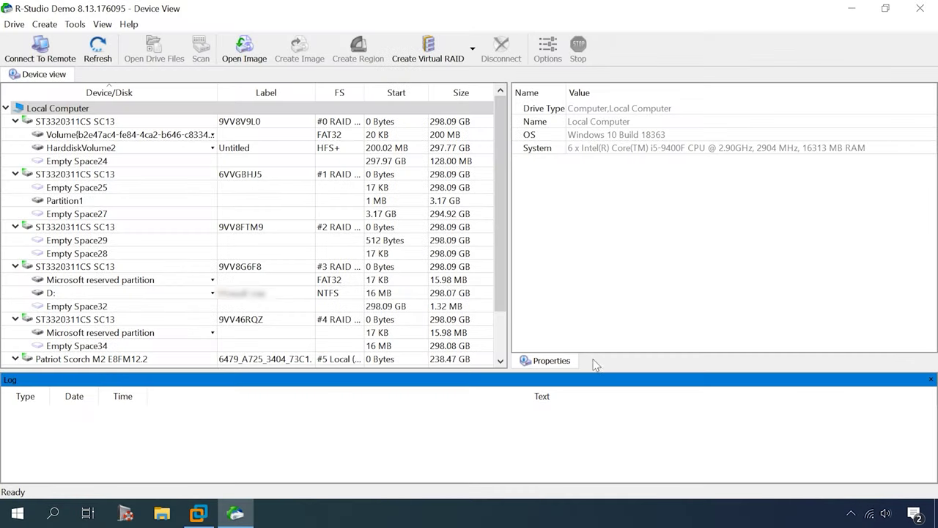
Switch to R-Studio and scan the 3.17 GB Partition1 for ReFS only, without the extra search for known file types
{"action": "left_click", "coordinate": [67, 201]}
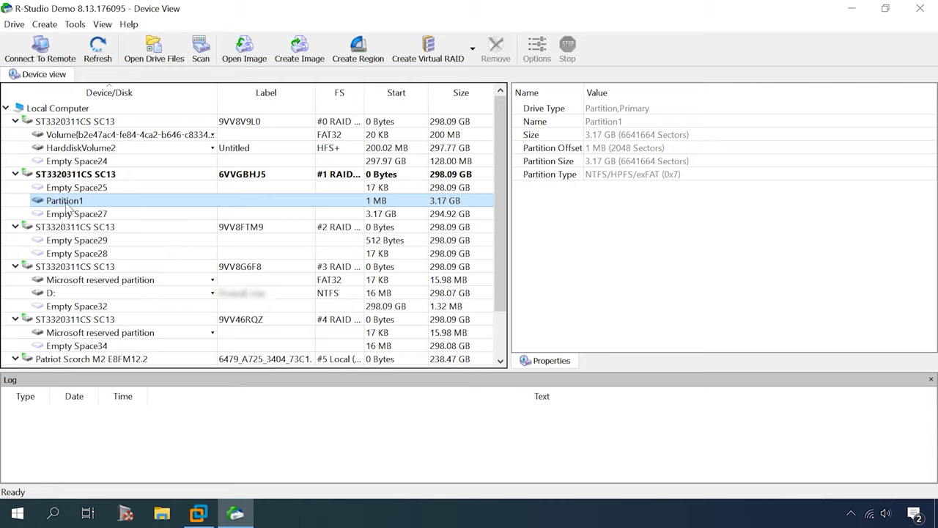
{"action": "right_click", "coordinate": [67, 207]}
{"action": "left_click", "coordinate": [119, 264]}
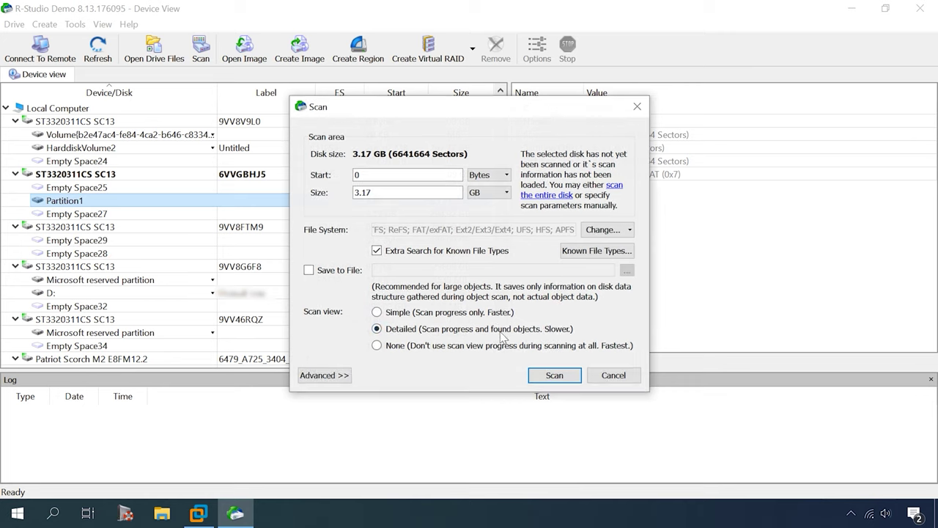
{"action": "left_click", "coordinate": [606, 229]}
{"action": "left_click", "coordinate": [613, 248]}
{"action": "left_click", "coordinate": [621, 278]}
{"action": "left_click", "coordinate": [630, 293]}
{"action": "left_click", "coordinate": [610, 308]}
{"action": "left_click", "coordinate": [610, 323]}
{"action": "left_click", "coordinate": [610, 338]}
{"action": "left_click", "coordinate": [409, 272]}
{"action": "left_click", "coordinate": [415, 253]}
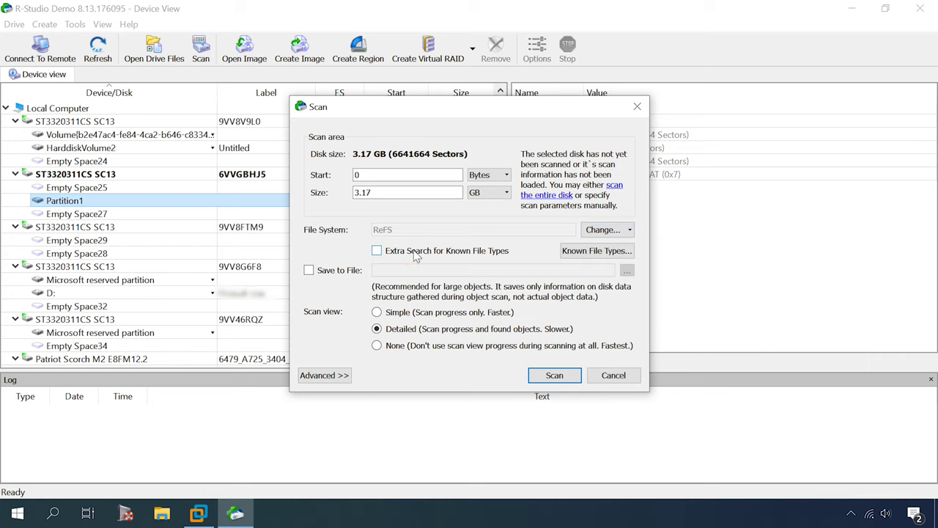
{"action": "left_click", "coordinate": [554, 374]}
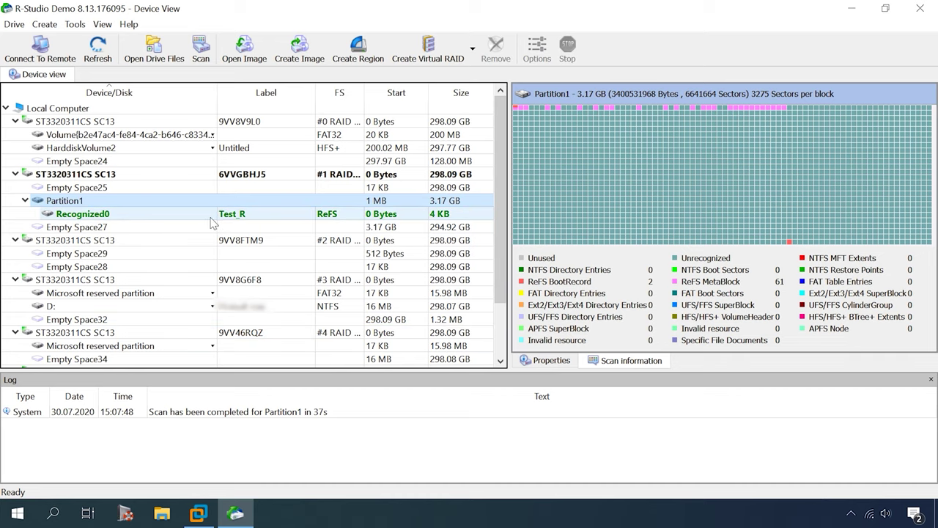
Open the files of the recognized Test_R ReFS partition and show them as small icons
{"action": "left_click", "coordinate": [254, 220]}
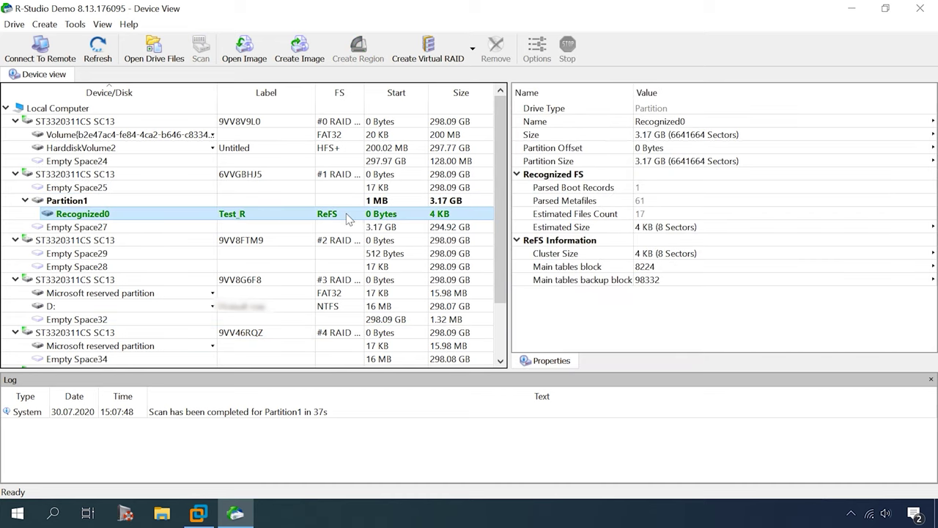
{"action": "right_click", "coordinate": [112, 217]}
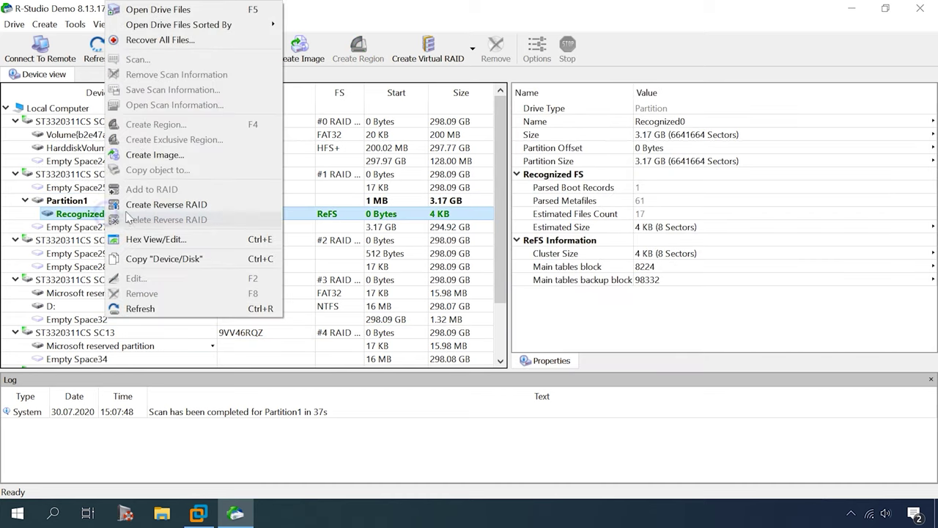
{"action": "left_click", "coordinate": [163, 11]}
{"action": "left_click", "coordinate": [765, 362]}
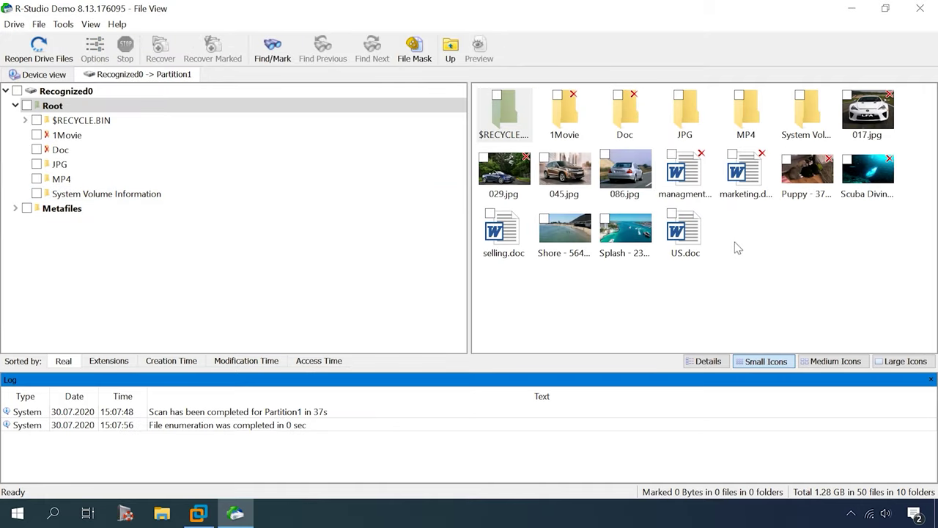
Open the 1Movie folder and preview Tron.avi
{"action": "left_click", "coordinate": [66, 135]}
{"action": "left_click", "coordinate": [517, 124]}
{"action": "double_click", "coordinate": [516, 125]}
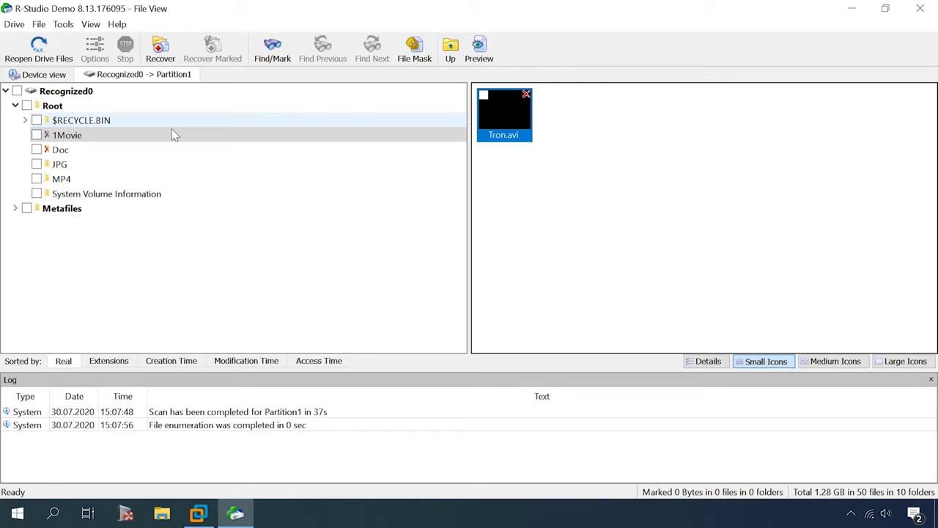
Look through the Doc, JPG, MP4 and Root folders of the recognized partition, checking shares.DOC and the other documents
{"action": "left_click", "coordinate": [140, 150]}
{"action": "left_click", "coordinate": [503, 114]}
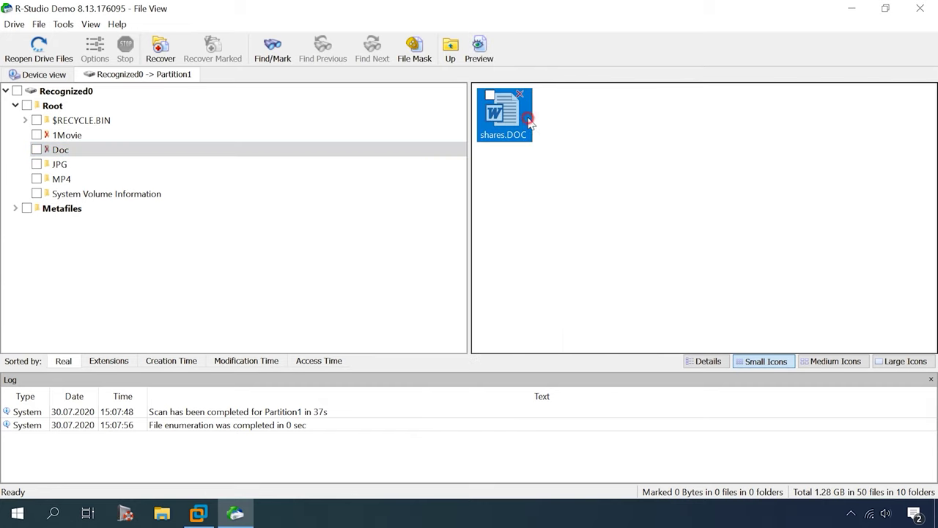
{"action": "left_click", "coordinate": [60, 164]}
{"action": "left_click", "coordinate": [69, 179]}
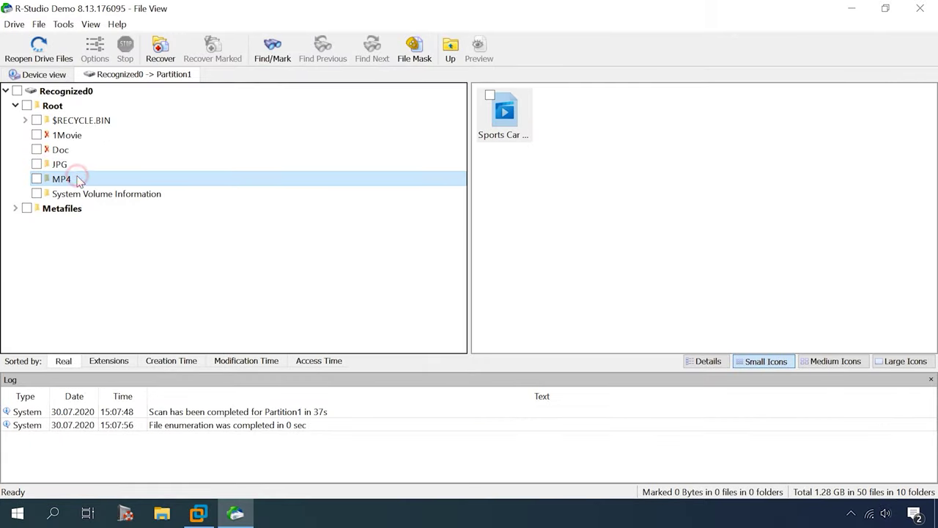
{"action": "left_click", "coordinate": [73, 107]}
{"action": "double_click", "coordinate": [742, 175]}
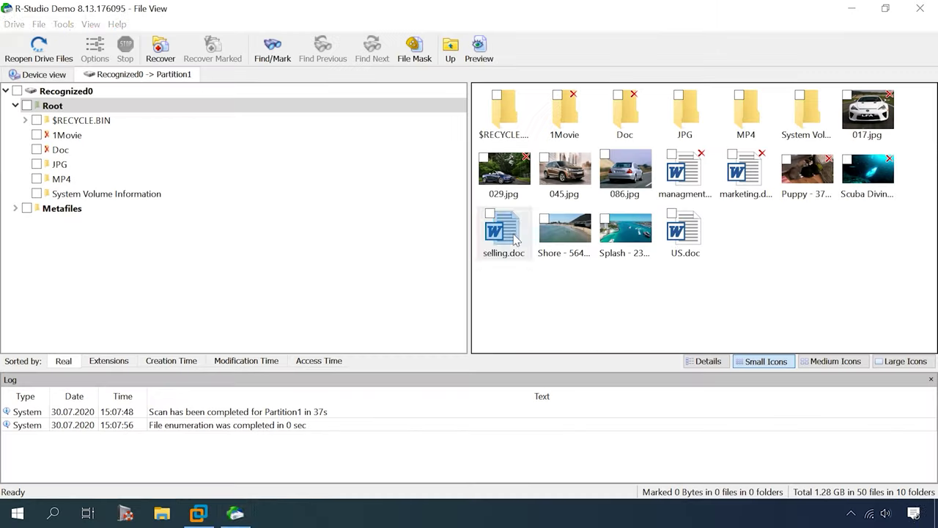
{"action": "left_click", "coordinate": [675, 238]}
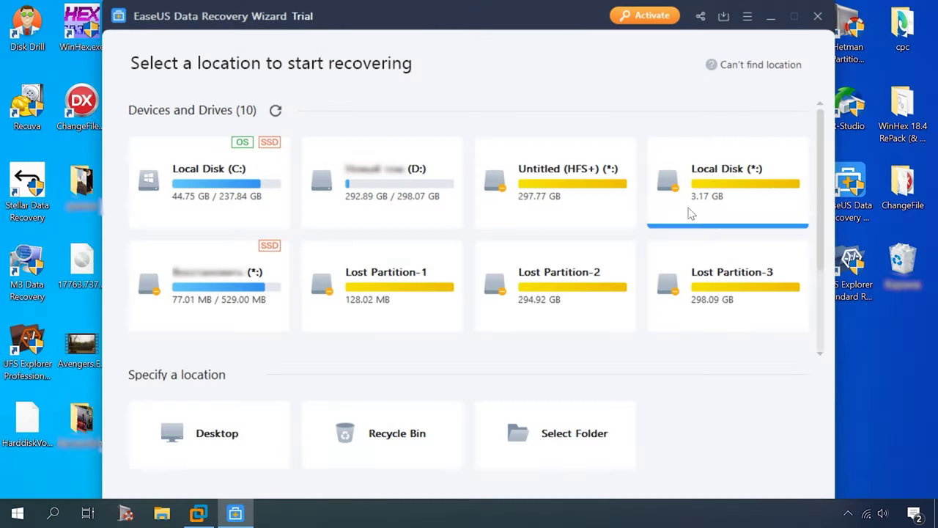
Switch to EaseUS Data Recovery Wizard, scan the 3.17 GB Local Disk and expand Lost Files down to the folders under Tags > Word
{"action": "mouse_move", "coordinate": [710, 211]}
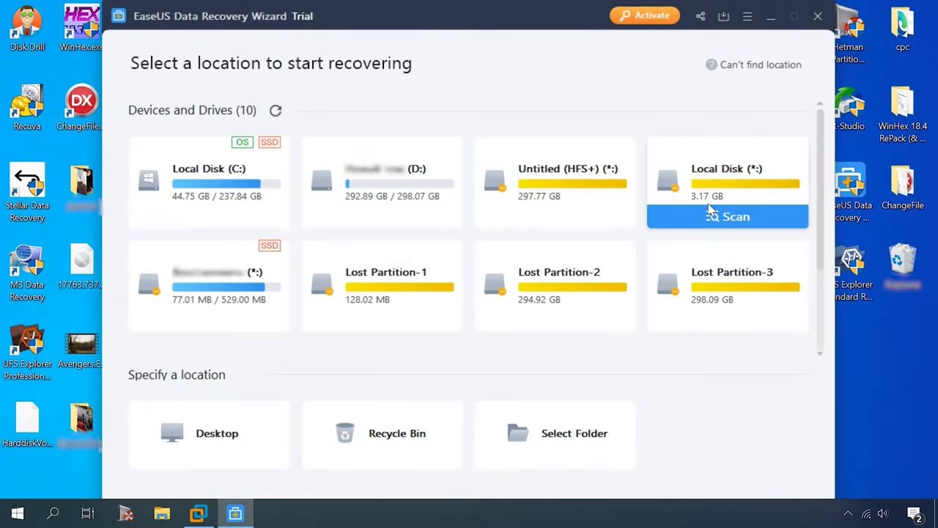
{"action": "left_click", "coordinate": [745, 213]}
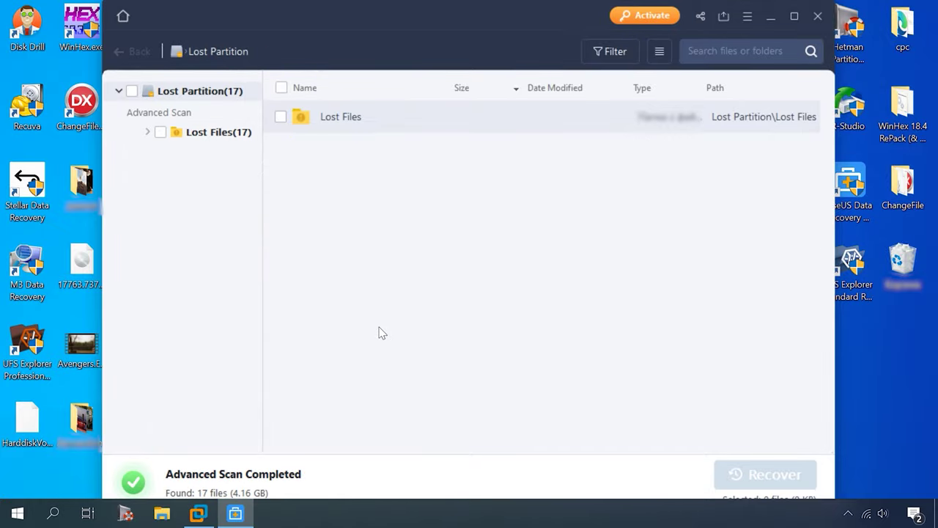
{"action": "left_click", "coordinate": [188, 138]}
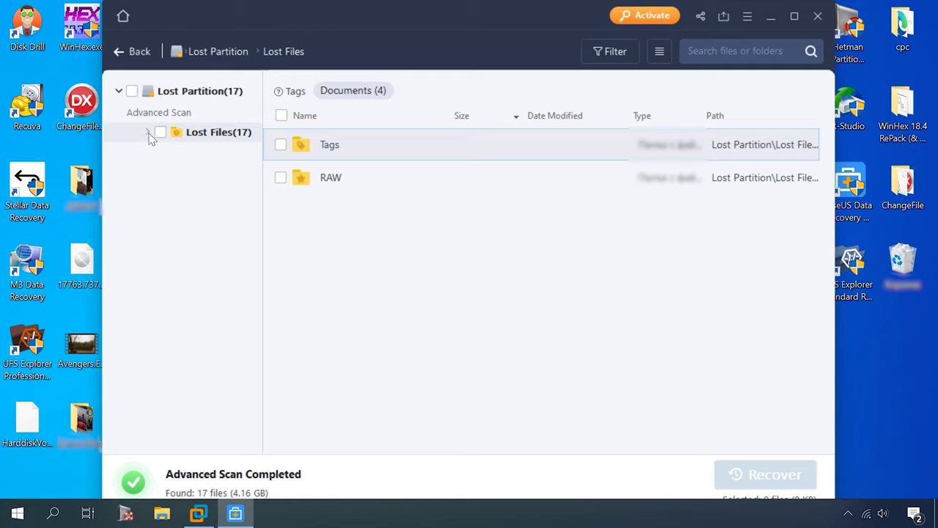
{"action": "left_click", "coordinate": [148, 132]}
{"action": "left_click", "coordinate": [220, 152]}
{"action": "left_click", "coordinate": [176, 152]}
{"action": "left_click", "coordinate": [205, 173]}
{"action": "left_click_drag", "start_coordinate": [262, 195], "coordinate": [323, 198]}
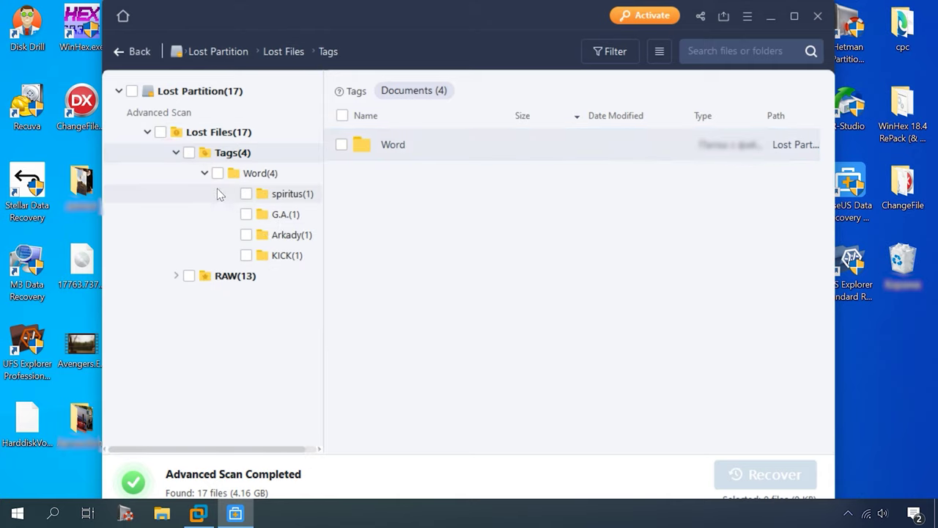
Preview the Word document inside each of the four folders under Tags > Word, closing each preview
{"action": "left_click", "coordinate": [279, 196]}
{"action": "double_click", "coordinate": [380, 156]}
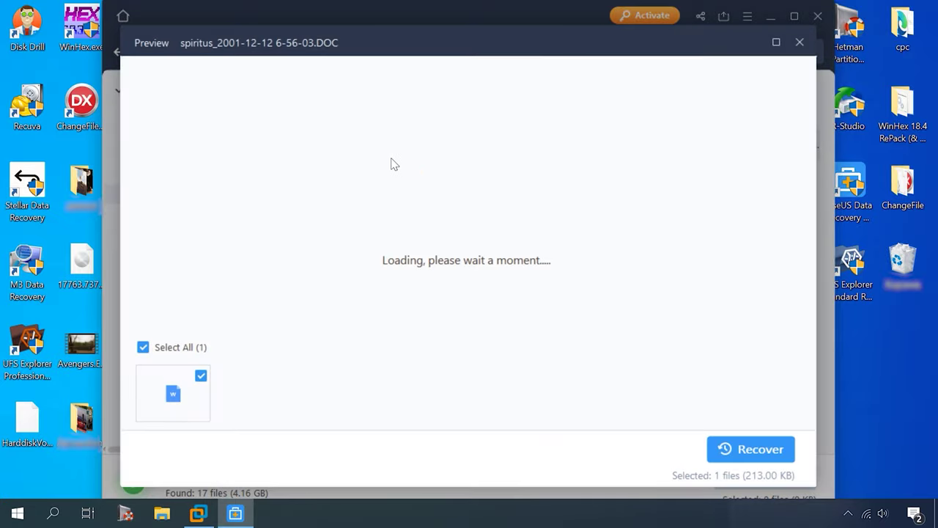
{"action": "left_click", "coordinate": [801, 41]}
{"action": "left_click", "coordinate": [286, 213]}
{"action": "double_click", "coordinate": [429, 147]}
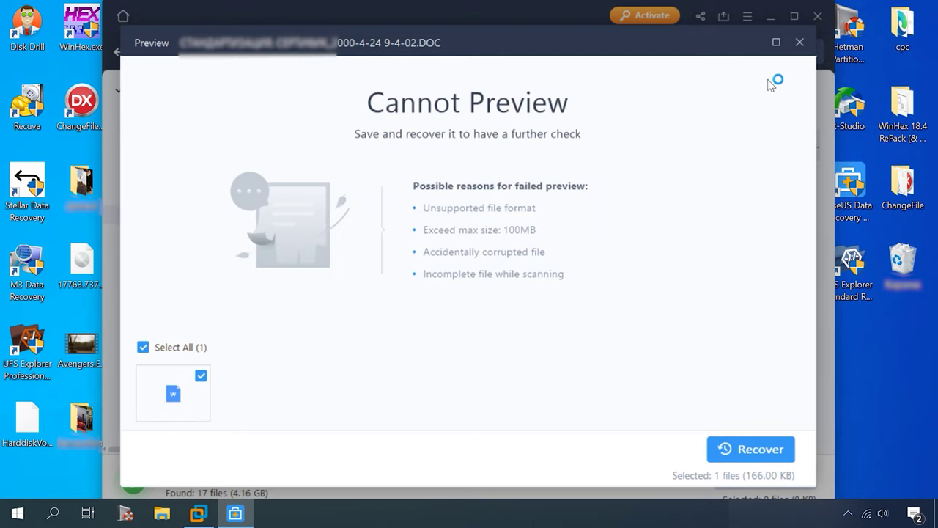
{"action": "left_click", "coordinate": [800, 42]}
{"action": "left_click", "coordinate": [292, 233]}
{"action": "double_click", "coordinate": [430, 144]}
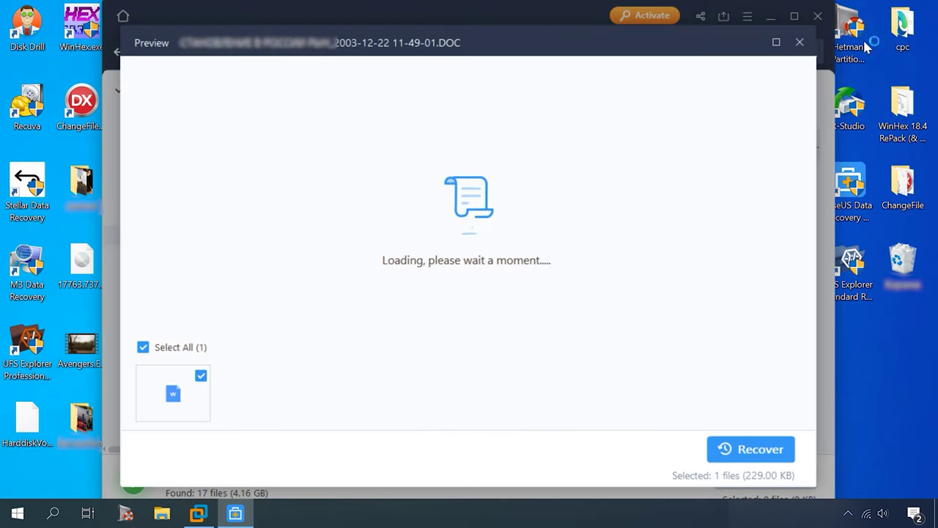
{"action": "left_click", "coordinate": [800, 42]}
{"action": "left_click", "coordinate": [281, 257]}
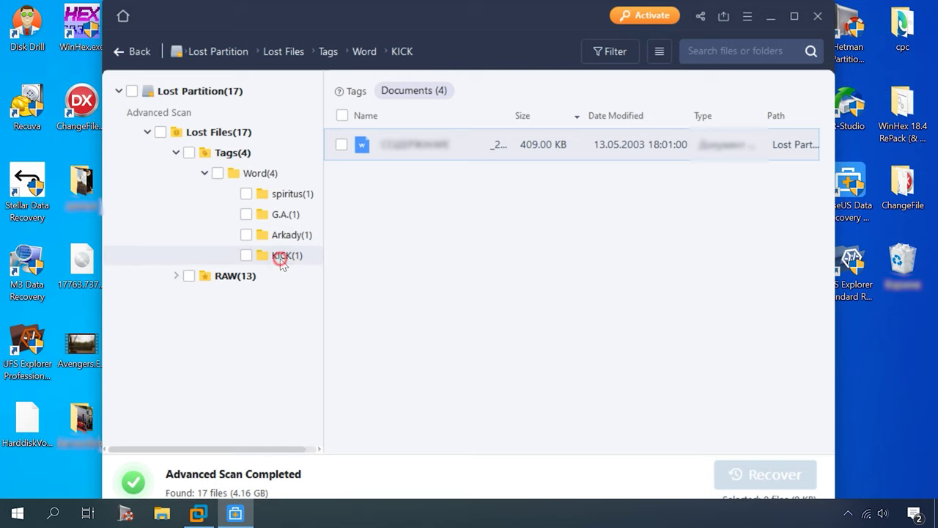
{"action": "double_click", "coordinate": [421, 149]}
{"action": "left_click", "coordinate": [800, 42]}
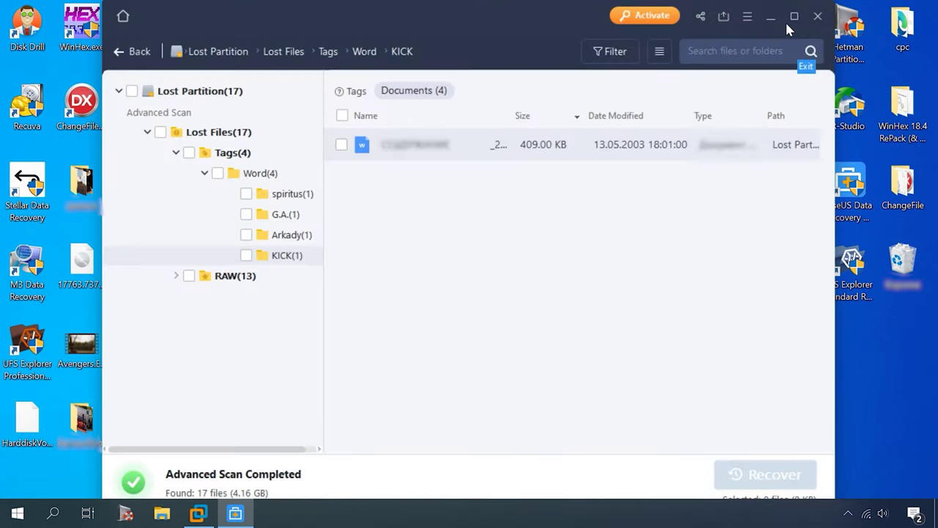
Change the file list to thumbnail view and expand the RAW folder
{"action": "left_click", "coordinate": [659, 51]}
{"action": "left_click", "coordinate": [670, 110]}
{"action": "left_click", "coordinate": [183, 278]}
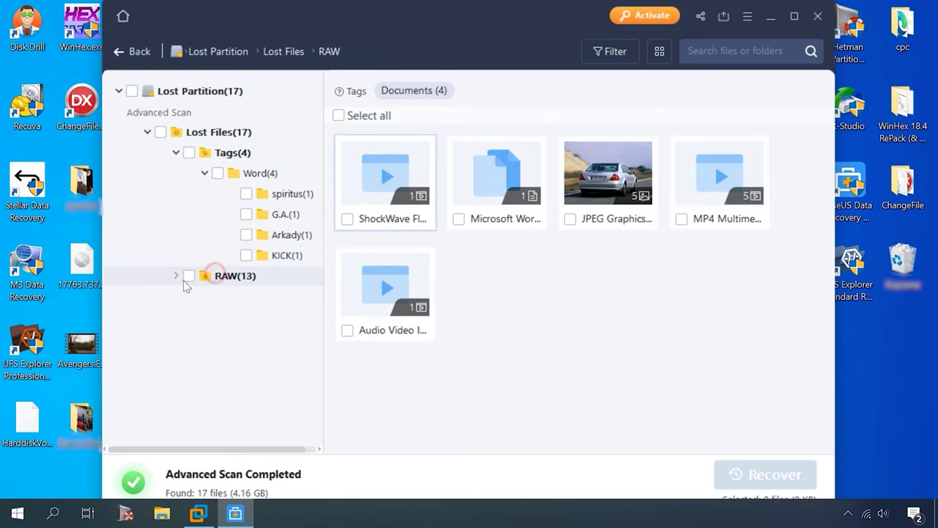
{"action": "left_click", "coordinate": [177, 277]}
Preview FILE0.SWF in the ShockWave Flash folder and 776192-7763630.DOC in the Microsoft Word Document folder
{"action": "left_click", "coordinate": [296, 297]}
{"action": "double_click", "coordinate": [385, 176]}
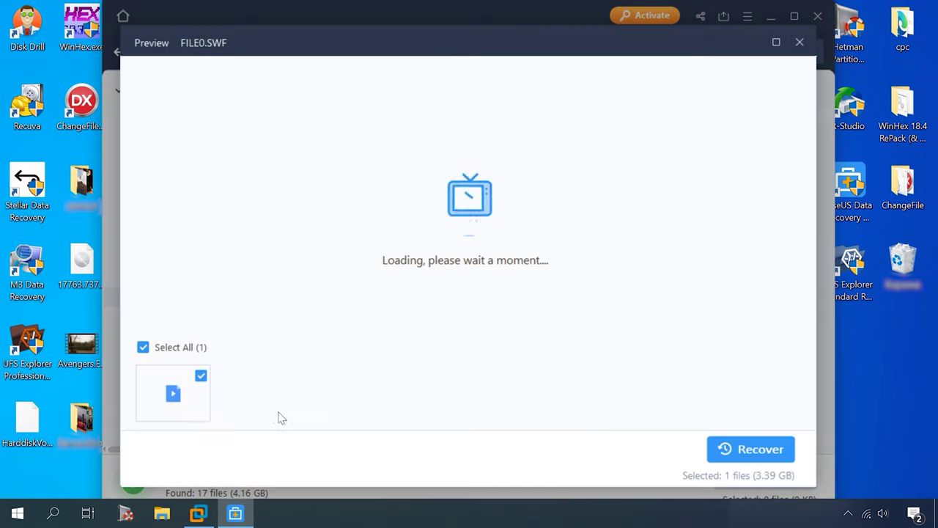
{"action": "left_click", "coordinate": [800, 42]}
{"action": "left_click", "coordinate": [300, 316]}
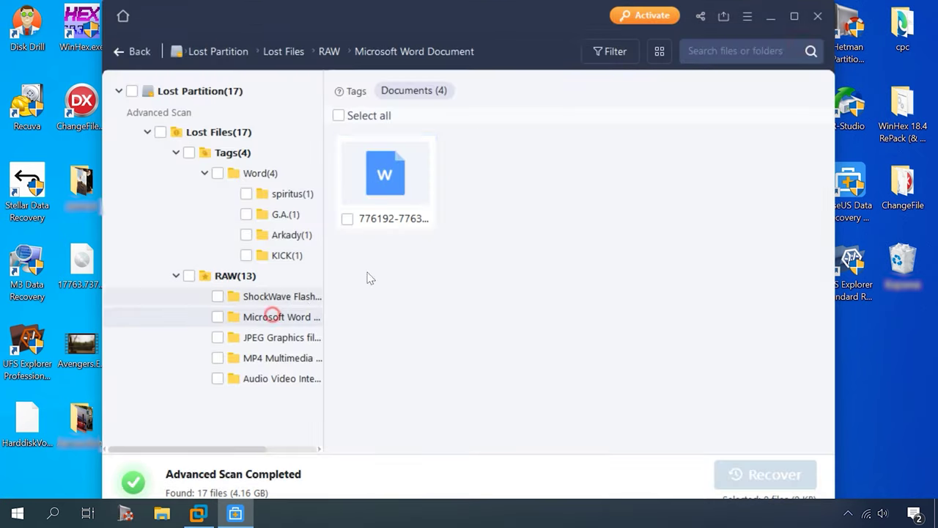
{"action": "double_click", "coordinate": [388, 173]}
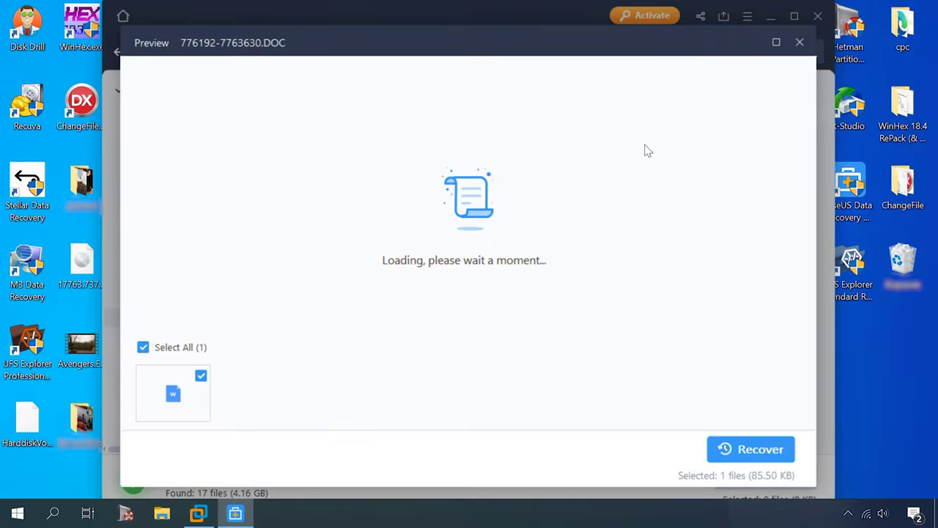
{"action": "left_click", "coordinate": [800, 42]}
Look through the JPEG Graphics and MP4 Multimedia folders and preview the file in the Audio Video folder
{"action": "left_click", "coordinate": [282, 338]}
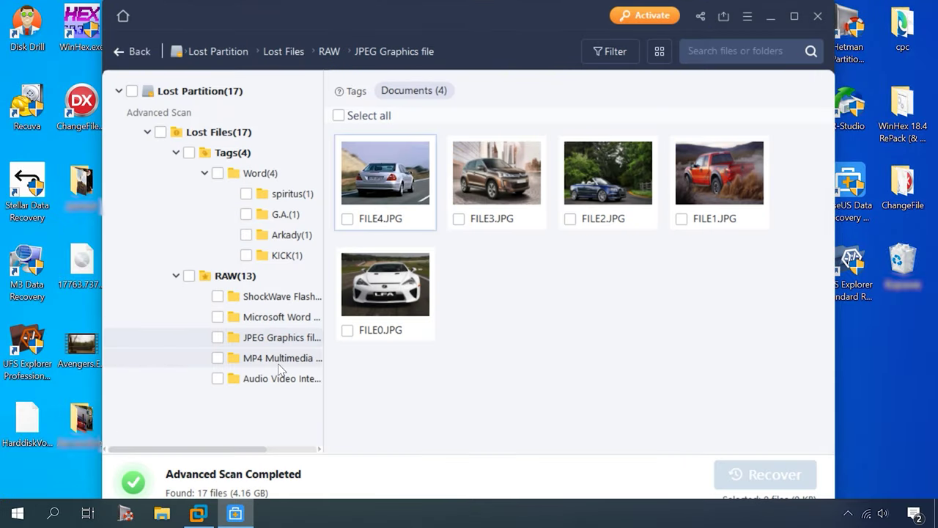
{"action": "left_click", "coordinate": [282, 359]}
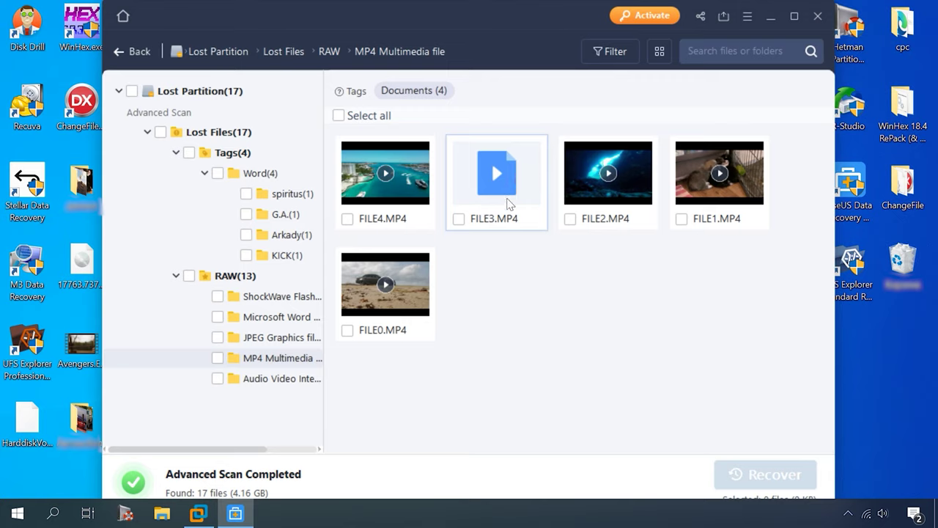
{"action": "left_click", "coordinate": [272, 378]}
{"action": "double_click", "coordinate": [411, 189]}
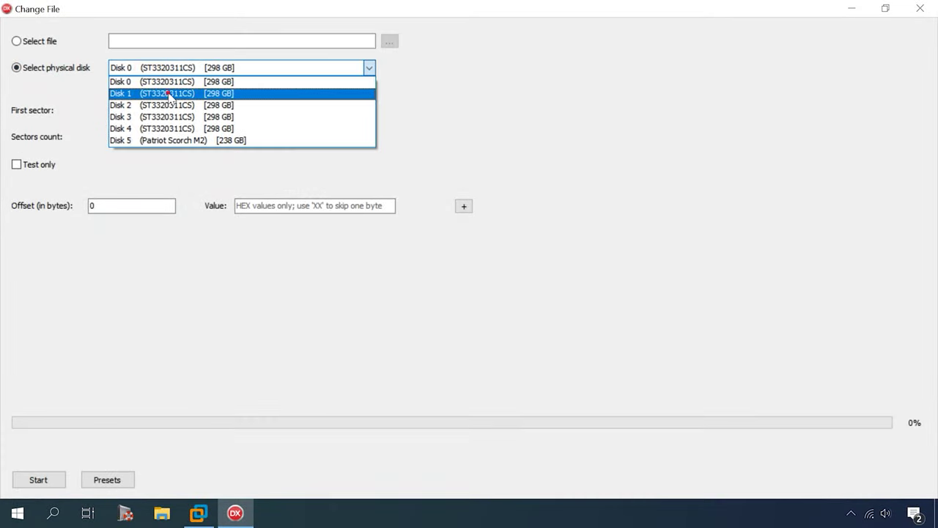
Switch to Change File, select physical Disk 1 and load the preset with value 53555042 at offset 0
{"action": "left_click", "coordinate": [170, 93]}
{"action": "left_click", "coordinate": [109, 478]}
{"action": "left_click", "coordinate": [136, 477]}
{"action": "left_click", "coordinate": [238, 464]}
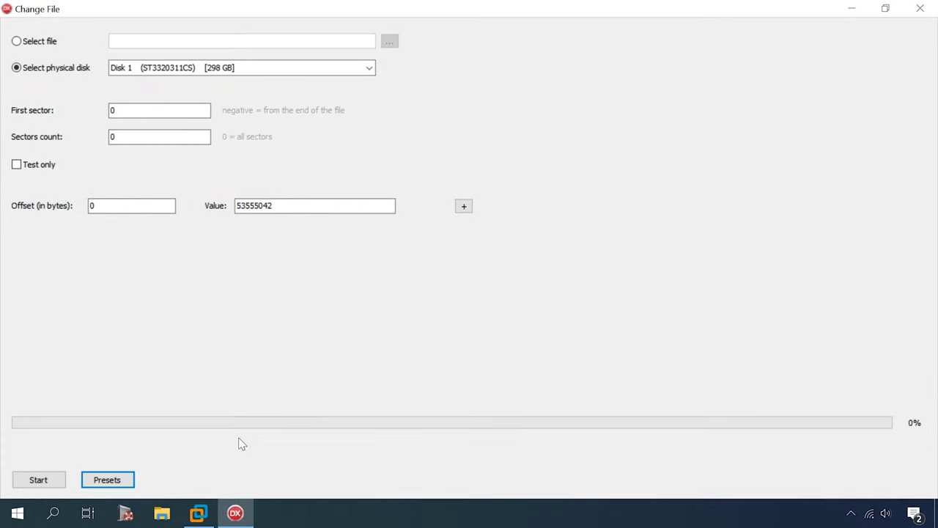
Copy the first sector from Local Disk 1's properties in Hetman Partition Recovery into Change File as 2048, without the space
{"action": "right_click", "coordinate": [126, 514]}
{"action": "left_click", "coordinate": [103, 455]}
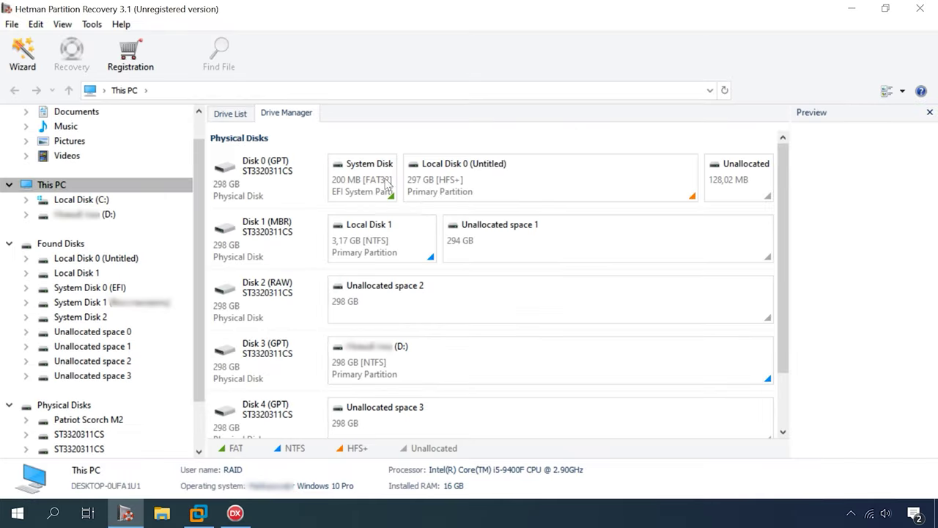
{"action": "right_click", "coordinate": [376, 217]}
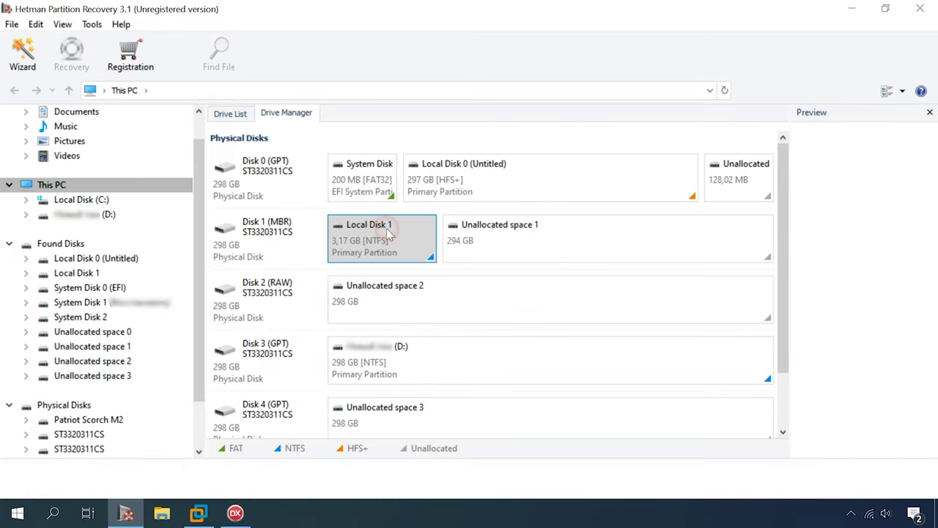
{"action": "left_click", "coordinate": [413, 285]}
{"action": "double_click", "coordinate": [484, 282]}
{"action": "key", "text": "ctrl+c"}
{"action": "key", "text": "alt+Tab"}
{"action": "key", "text": "ctrl+v"}
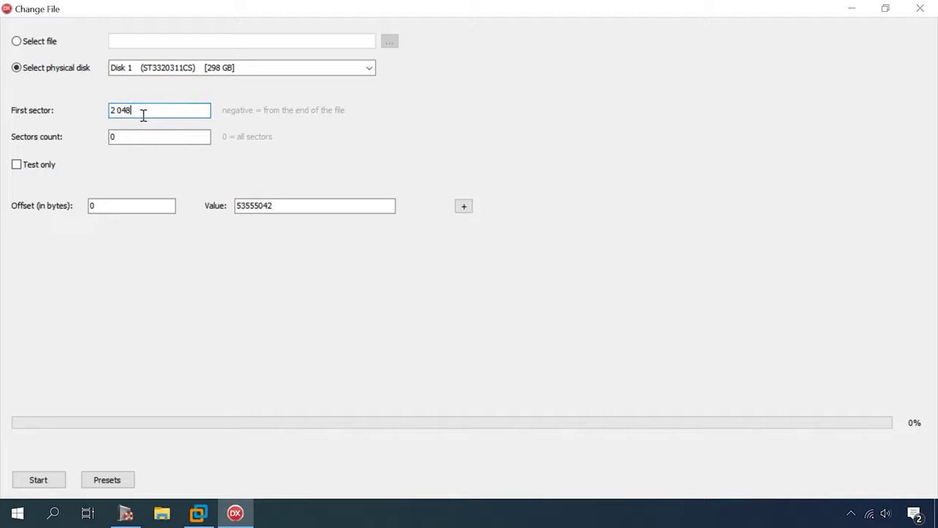
{"action": "key", "text": "Left"}
{"action": "key", "text": "Left"}
{"action": "key", "text": "Left"}
{"action": "key", "text": "BackSpace"}
Copy Local Disk 1's sectors count into Change File as 6641664 and start overwriting the matching sectors from offset 0
{"action": "left_click", "coordinate": [125, 513]}
{"action": "key", "text": "Tab"}
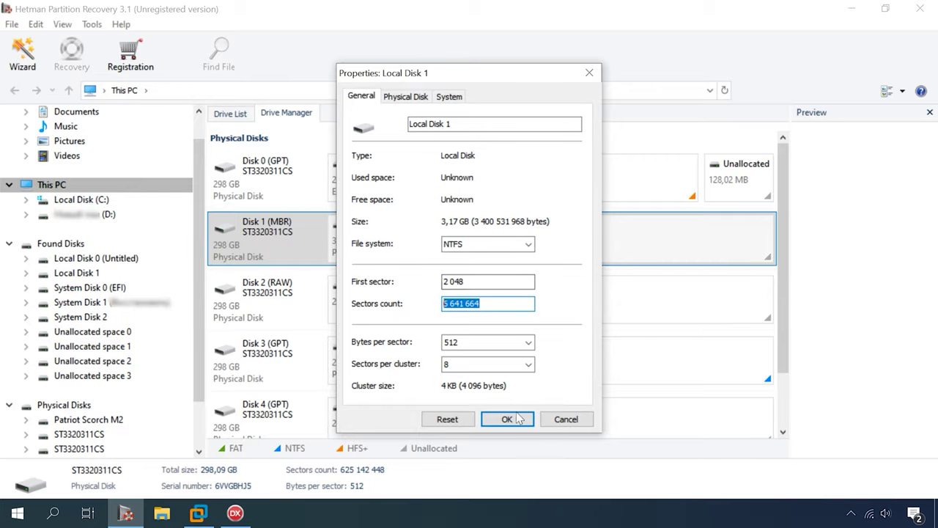
{"action": "key", "text": "ctrl+c"}
{"action": "key", "text": "alt+Tab"}
{"action": "double_click", "coordinate": [136, 136]}
{"action": "key", "text": "ctrl+v"}
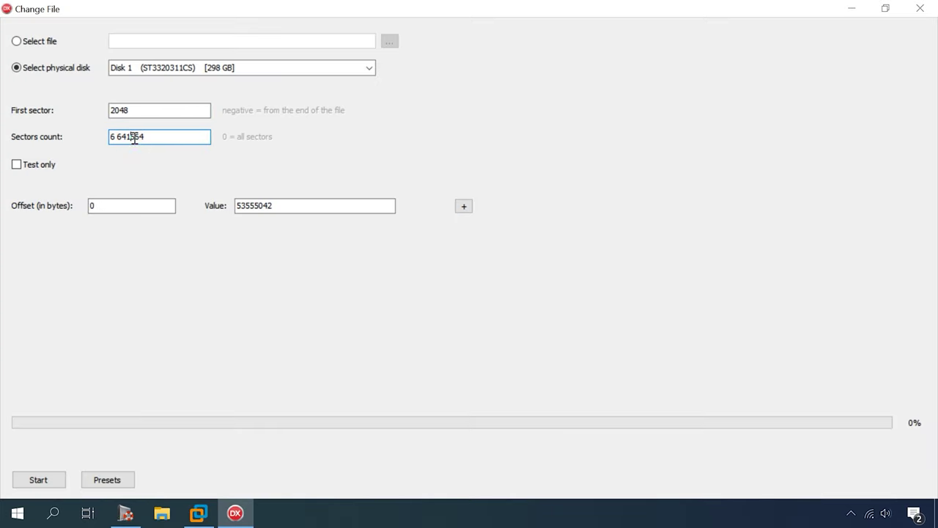
{"action": "left_click", "coordinate": [111, 205]}
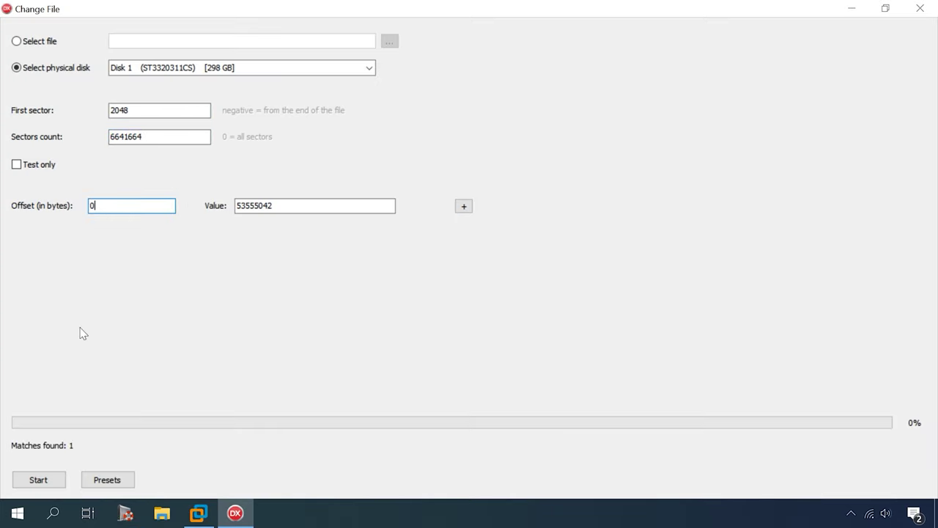
{"action": "left_click", "coordinate": [39, 481]}
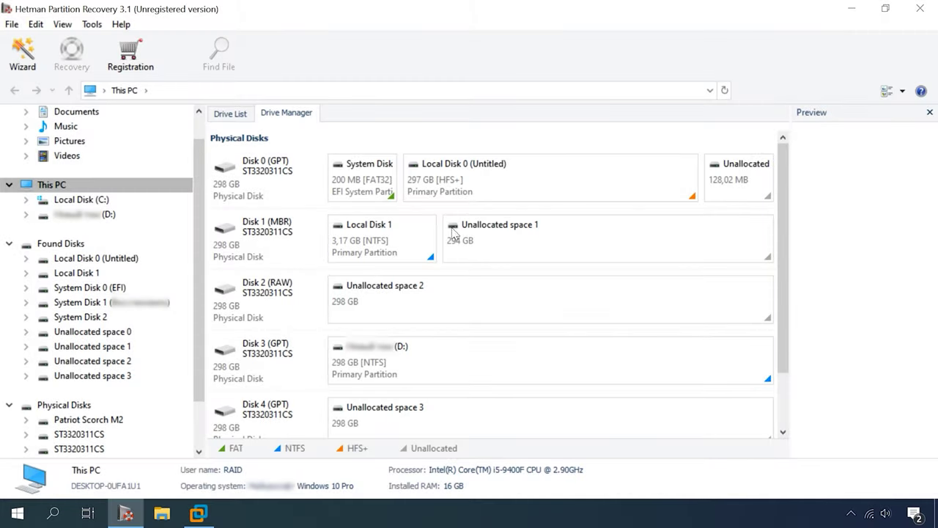
Switch to Hetman Partition Recovery and run a full analysis of Local Disk 1 for ReFS only, with content-aware analysis enabled
{"action": "left_click", "coordinate": [408, 253]}
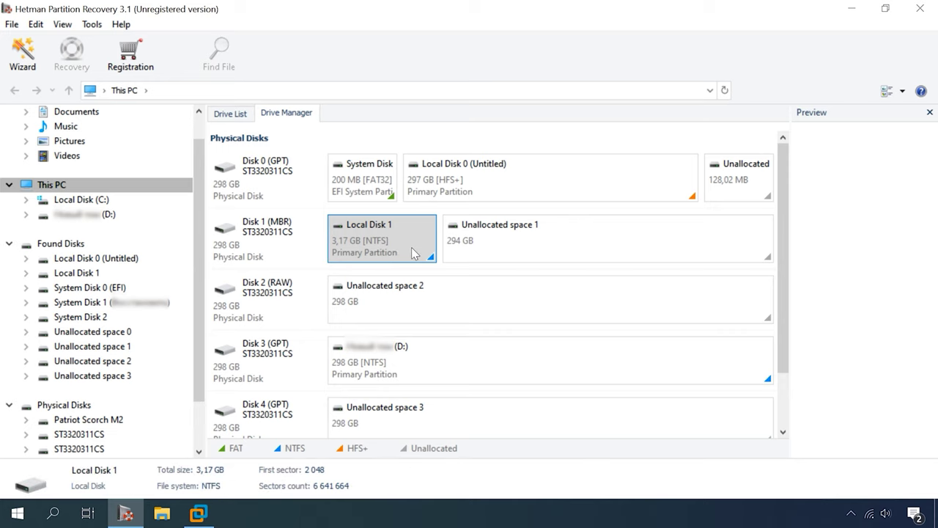
{"action": "right_click", "coordinate": [420, 244]}
{"action": "left_click", "coordinate": [445, 252]}
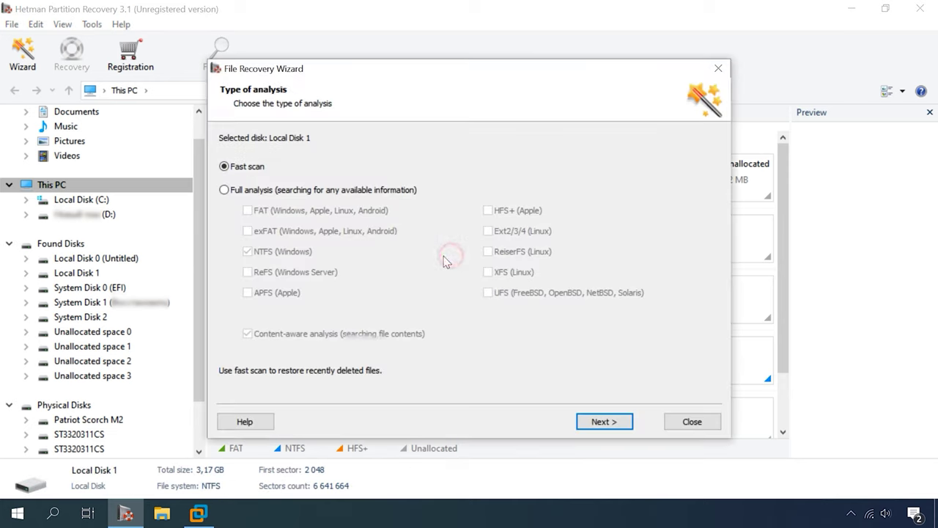
{"action": "left_click", "coordinate": [271, 190]}
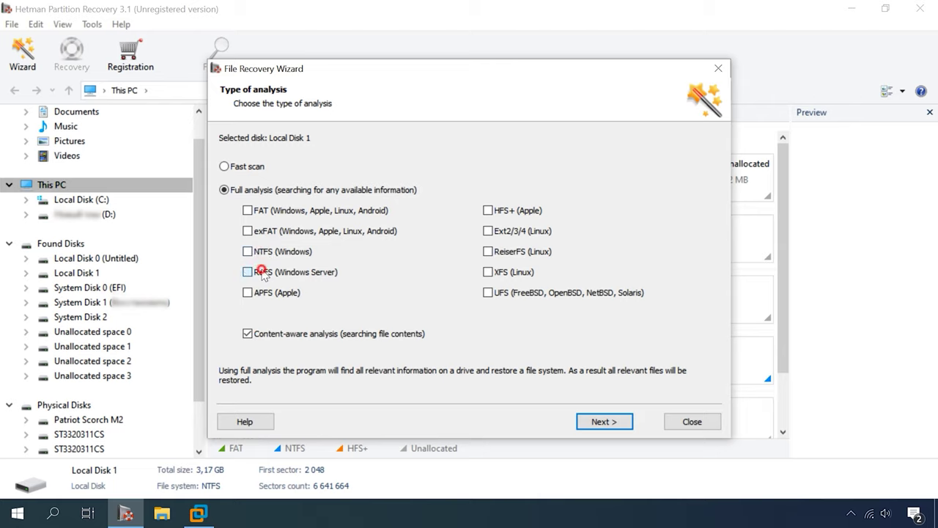
{"action": "left_click", "coordinate": [603, 423]}
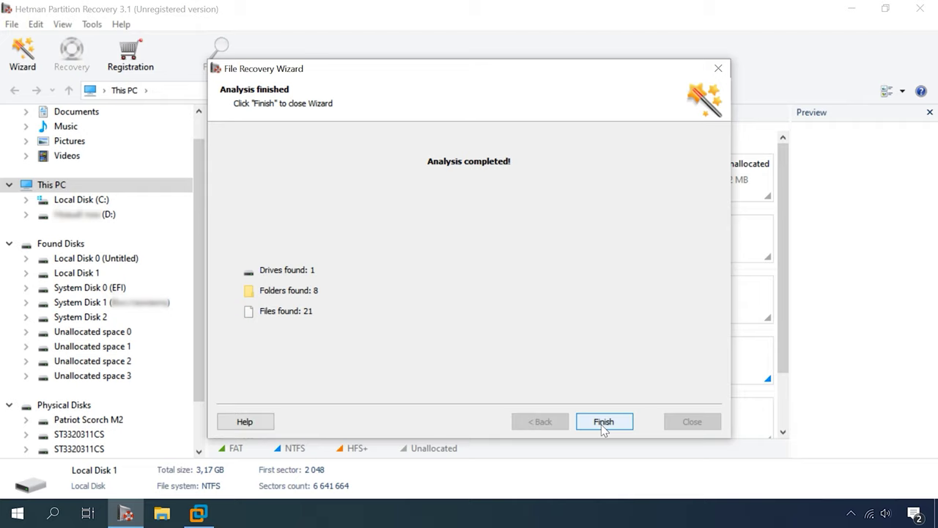
{"action": "left_click", "coordinate": [603, 423]}
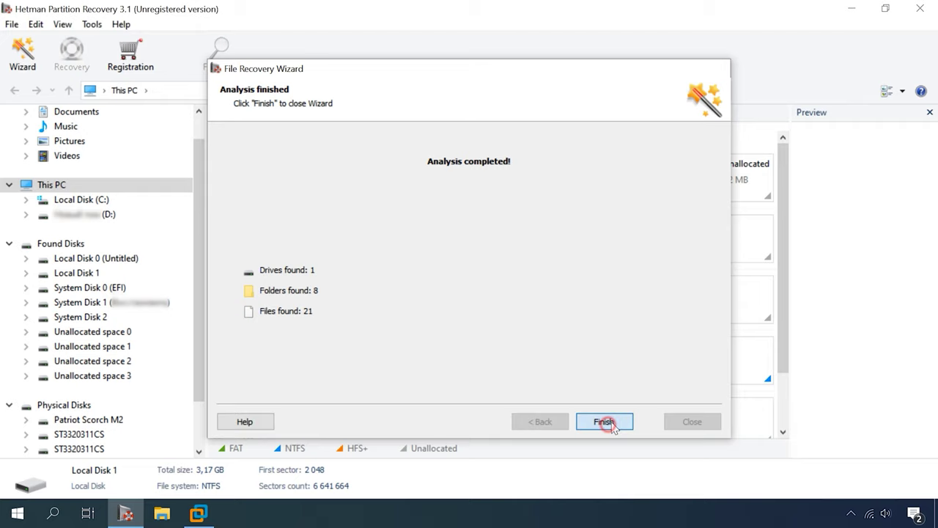
Open the found ReFS partition Test_R and show its contents as large thumbnails
{"action": "left_click", "coordinate": [506, 129]}
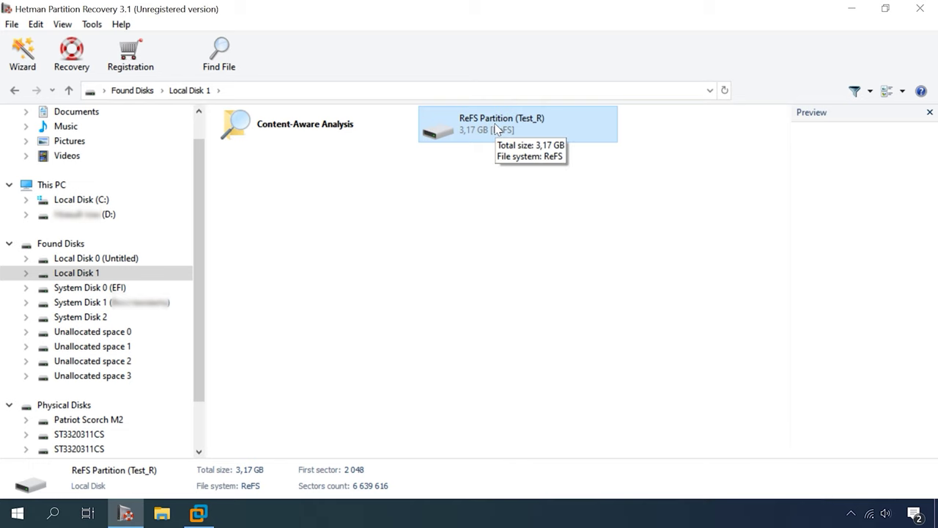
{"action": "right_click", "coordinate": [544, 118]}
{"action": "left_click", "coordinate": [573, 130]}
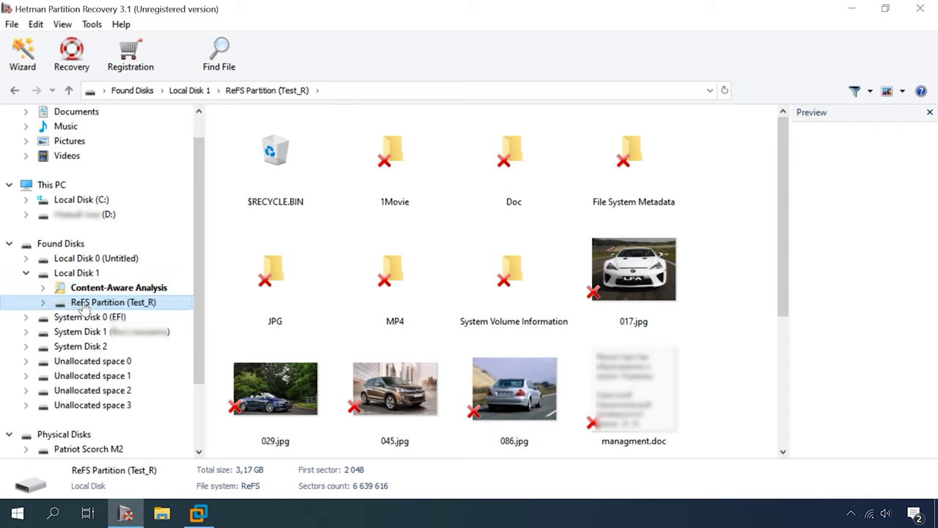
Examine the contents of the found Test_R partition, including its 1Movie, Doc, JPG and MP4 folders
{"action": "left_click", "coordinate": [42, 302]}
{"action": "scroll", "coordinate": [488, 359], "scroll_direction": "down", "scroll_amount": 3}
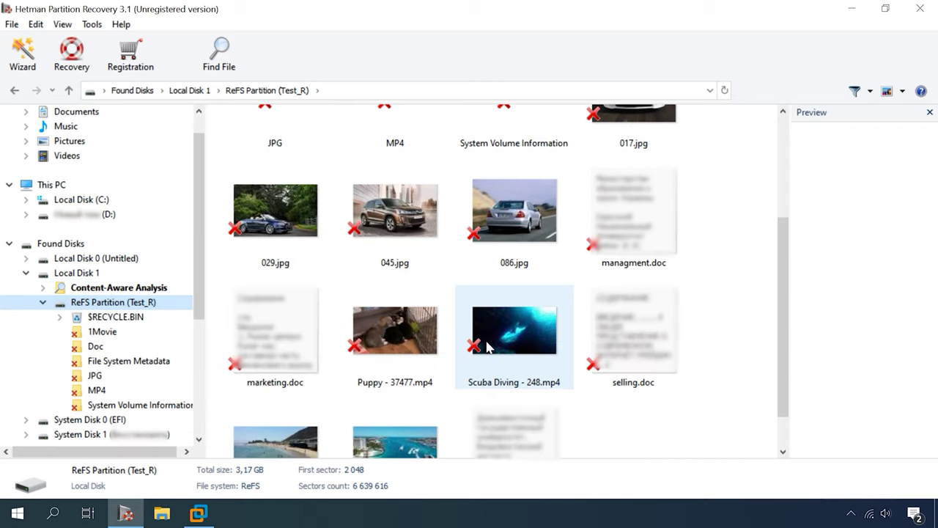
{"action": "scroll", "coordinate": [488, 343], "scroll_direction": "up", "scroll_amount": 2}
{"action": "scroll", "coordinate": [487, 343], "scroll_direction": "up", "scroll_amount": 1}
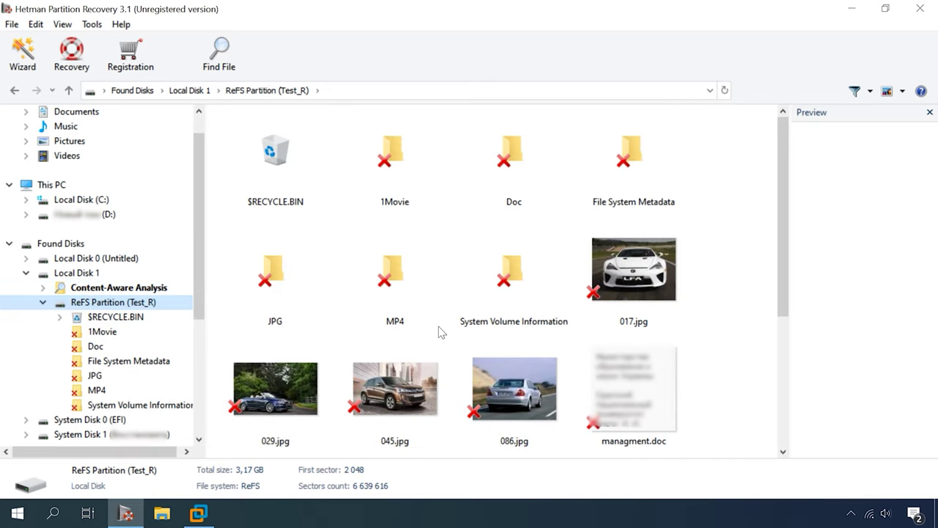
{"action": "left_click", "coordinate": [94, 333]}
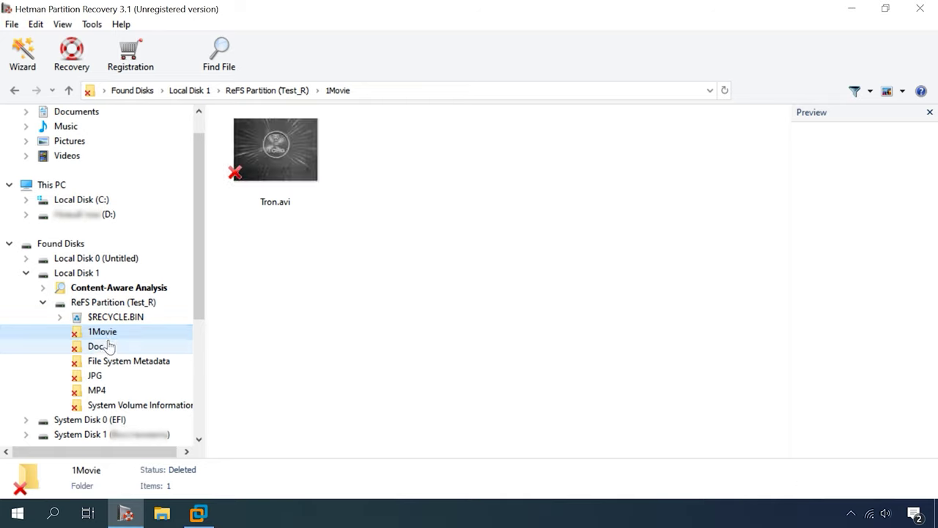
{"action": "left_click", "coordinate": [104, 346]}
{"action": "left_click", "coordinate": [101, 374]}
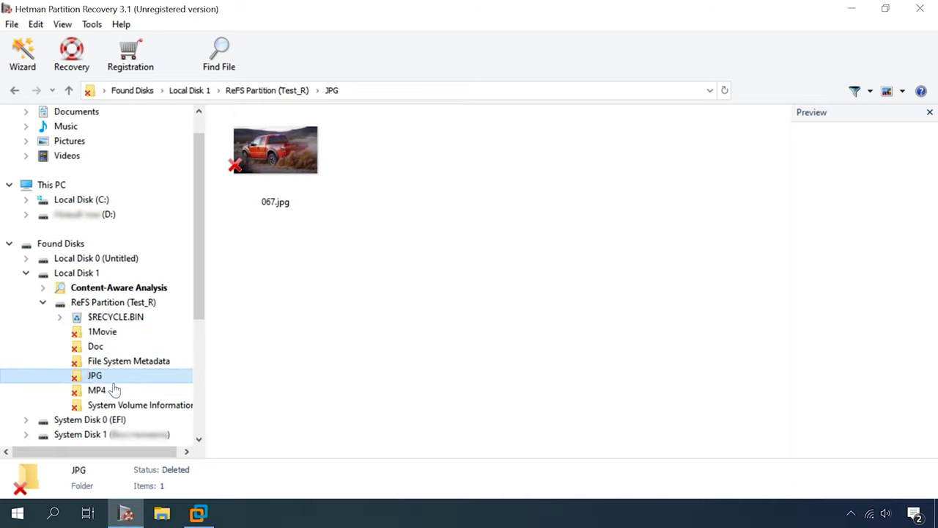
{"action": "left_click", "coordinate": [118, 387]}
{"action": "left_click", "coordinate": [110, 302]}
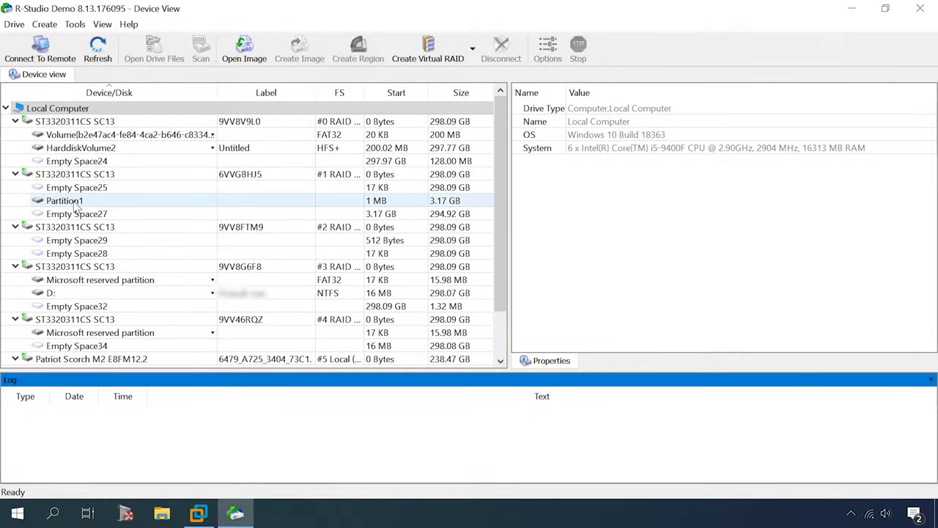
Switch to R-Studio and scan the 3.17 GB Partition1 for the ReFS file system only, in detailed scan view
{"action": "left_click", "coordinate": [76, 205]}
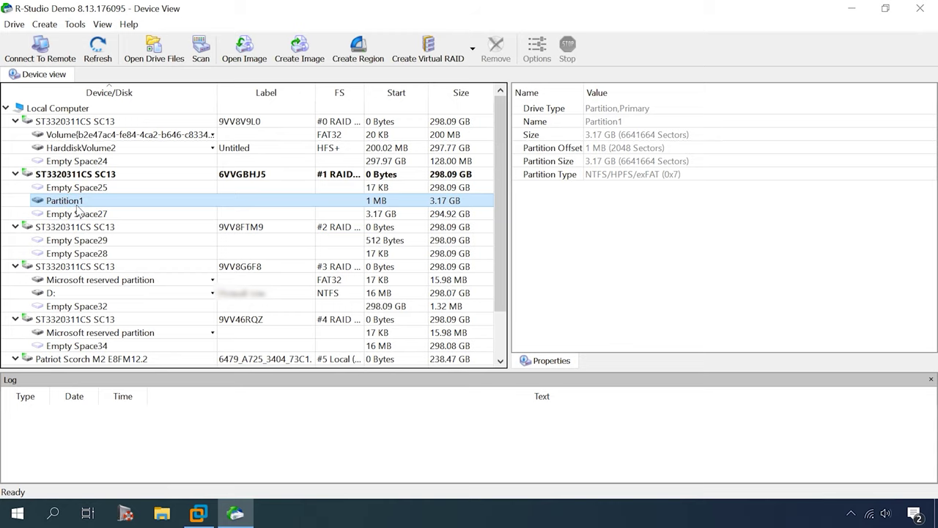
{"action": "right_click", "coordinate": [201, 204]}
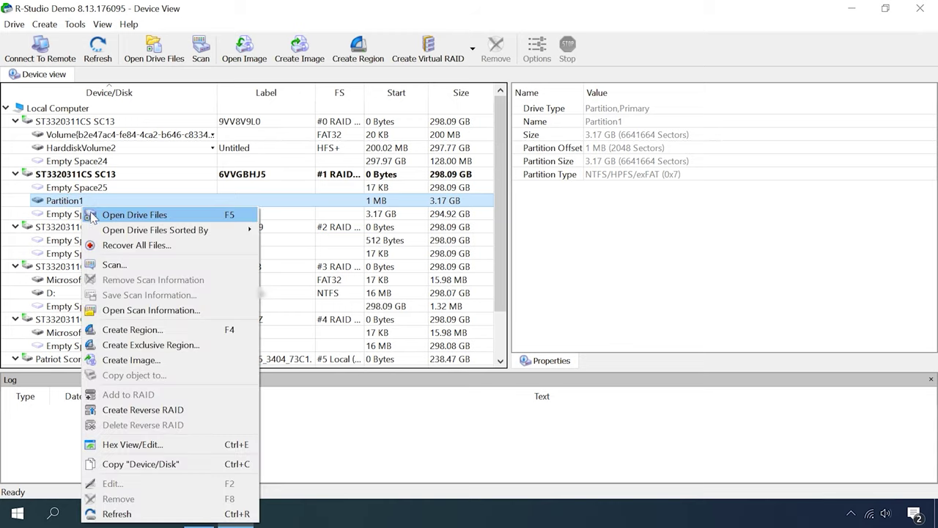
{"action": "left_click", "coordinate": [242, 265]}
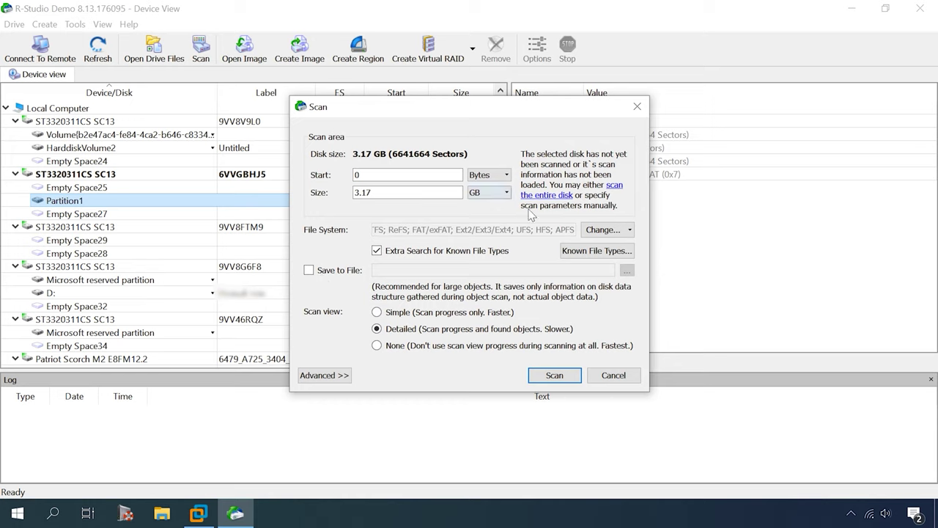
{"action": "left_click", "coordinate": [597, 232]}
{"action": "left_click", "coordinate": [609, 248]}
{"action": "left_click", "coordinate": [608, 278]}
{"action": "left_click", "coordinate": [608, 293]}
{"action": "left_click", "coordinate": [609, 308]}
{"action": "left_click", "coordinate": [609, 323]}
{"action": "left_click", "coordinate": [609, 338]}
{"action": "left_click", "coordinate": [600, 358]}
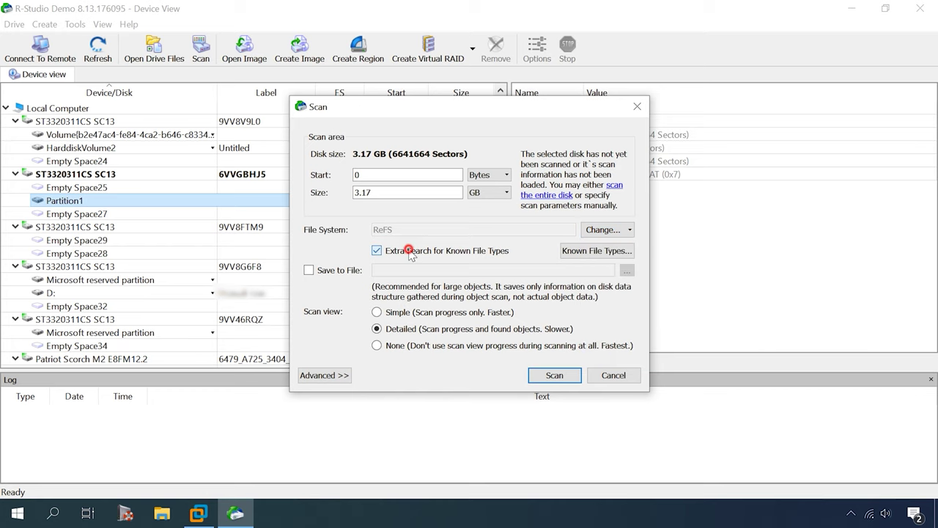
{"action": "left_click", "coordinate": [554, 374]}
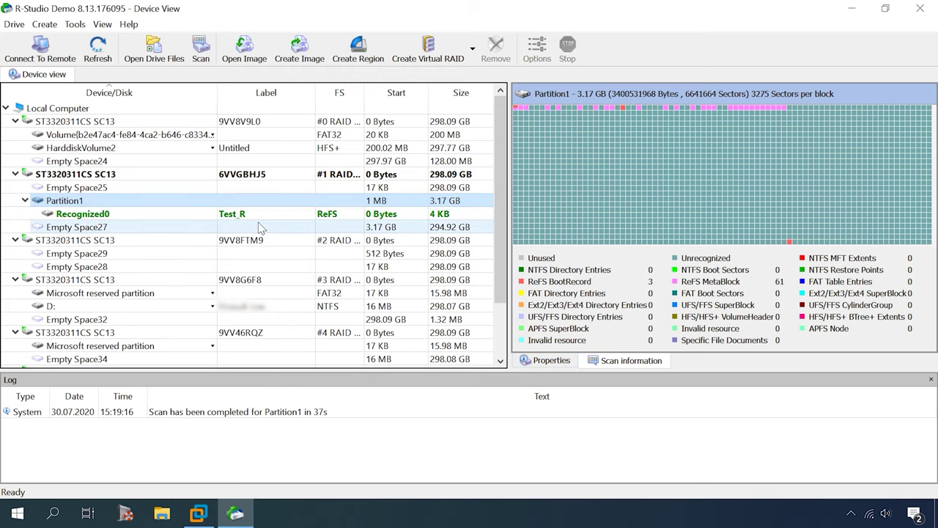
Open the drive files of the recognized Test_R partition and show them as small icons
{"action": "right_click", "coordinate": [93, 215]}
{"action": "left_click", "coordinate": [121, 217]}
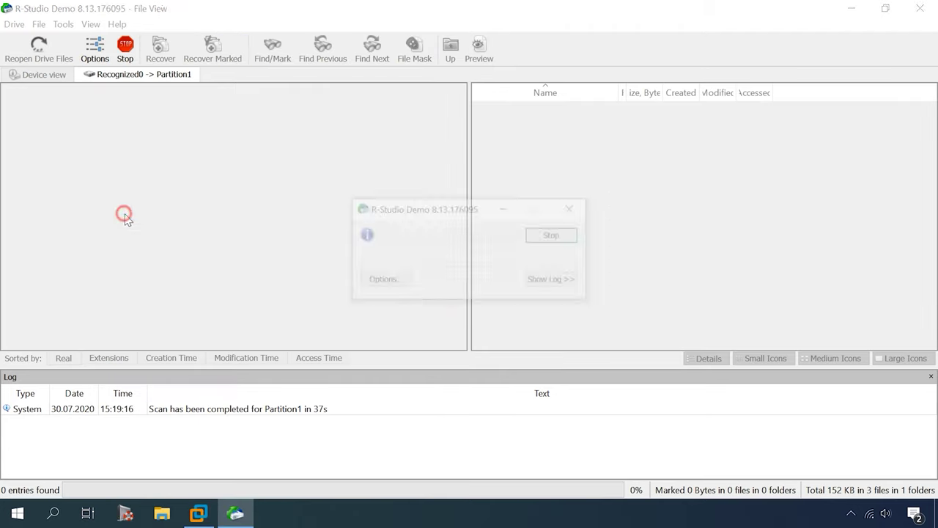
{"action": "left_click", "coordinate": [762, 360]}
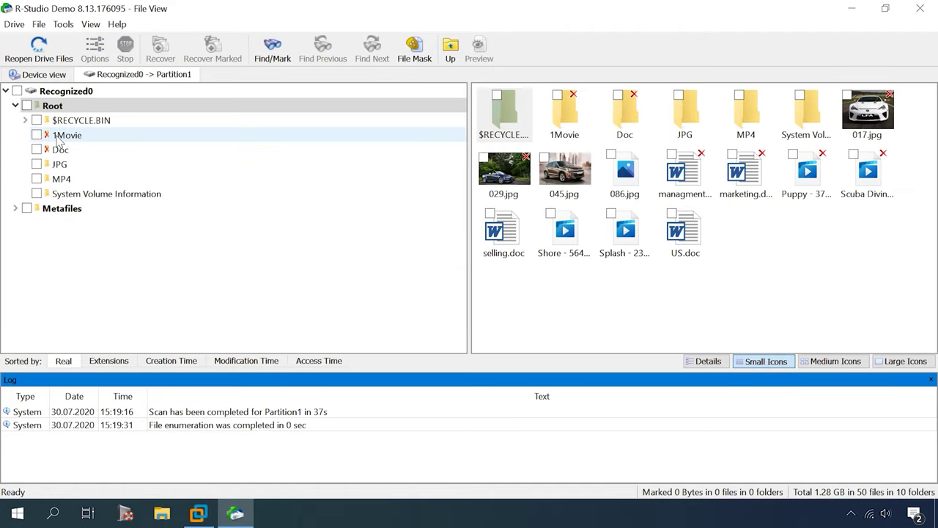
Preview Tron.avi in the 1Movie folder and the document in Doc, and look through the JPG and MP4 folders
{"action": "left_click", "coordinate": [57, 141]}
{"action": "double_click", "coordinate": [516, 124]}
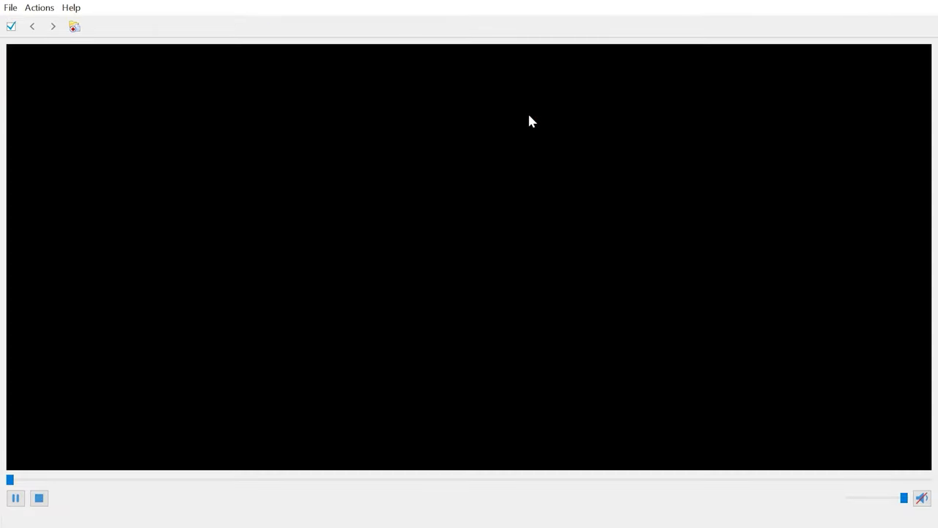
{"action": "left_click", "coordinate": [93, 150]}
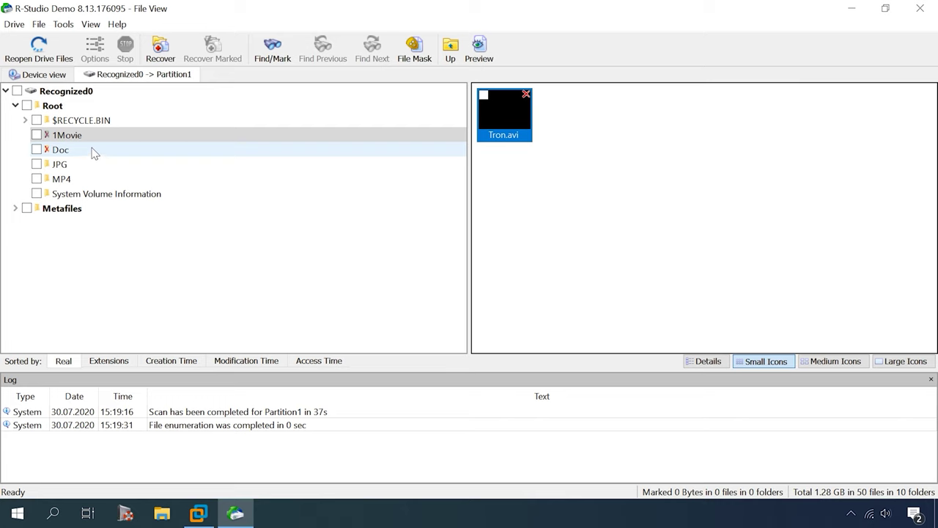
{"action": "double_click", "coordinate": [523, 126]}
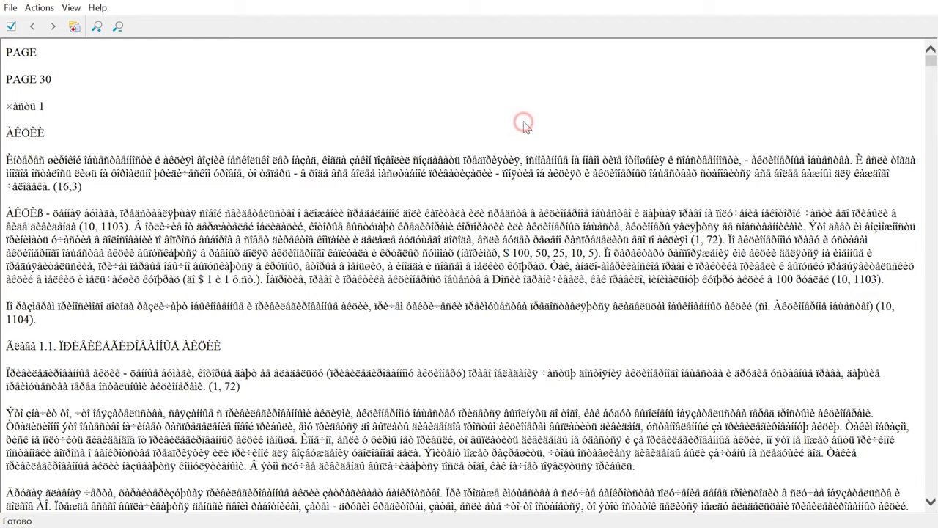
{"action": "key", "text": "Escape"}
{"action": "left_click", "coordinate": [58, 164]}
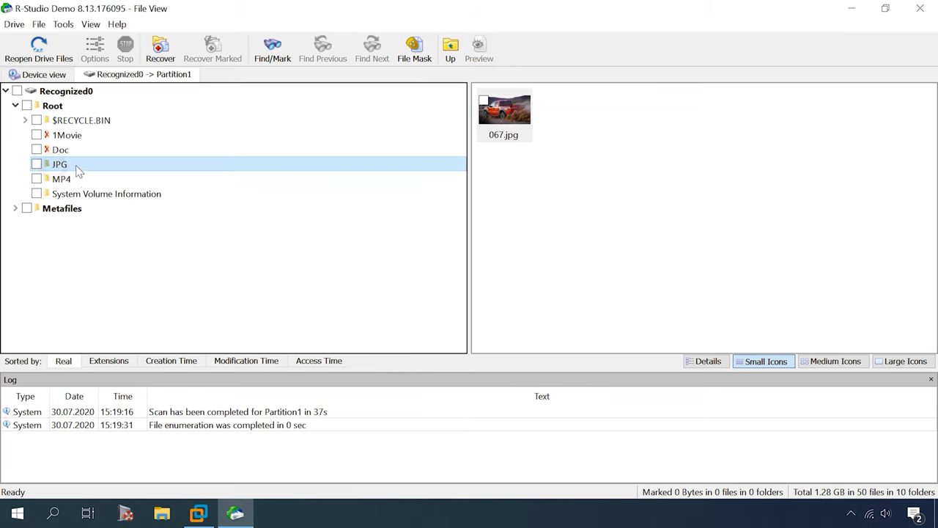
{"action": "left_click", "coordinate": [74, 179]}
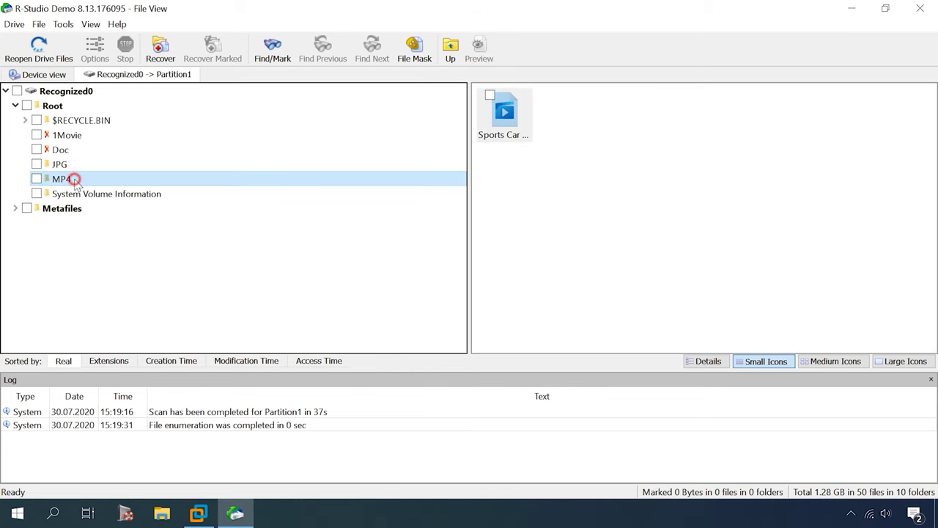
Preview the managment, marketing, selling and US documents in the Root folder
{"action": "left_click", "coordinate": [73, 106]}
{"action": "double_click", "coordinate": [697, 184]}
{"action": "double_click", "coordinate": [737, 183]}
{"action": "key", "text": "Escape"}
{"action": "left_click", "coordinate": [497, 233]}
{"action": "double_click", "coordinate": [497, 233]}
{"action": "key", "text": "Escape"}
{"action": "left_click", "coordinate": [685, 229]}
{"action": "double_click", "coordinate": [686, 228]}
{"action": "key", "text": "Escape"}
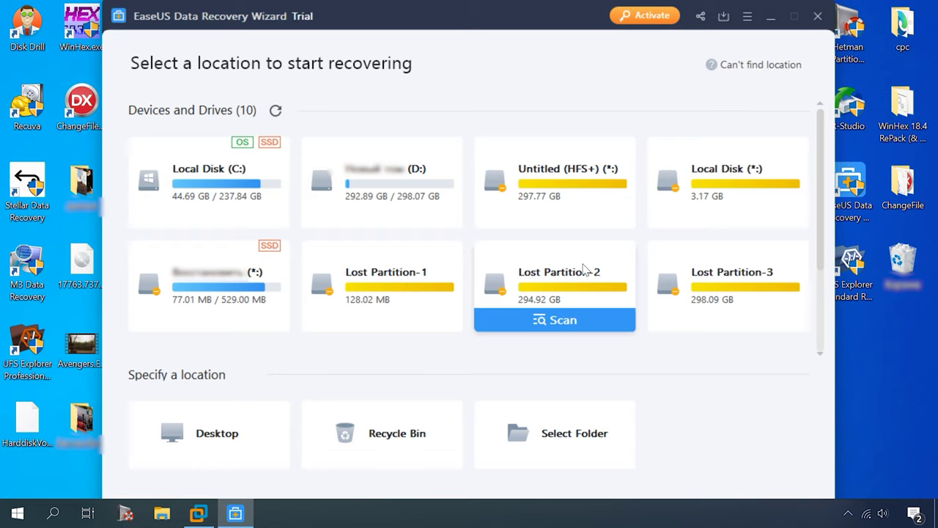
Switch to EaseUS Data Recovery Wizard, scan the 3.17 GB Local Disk and maximize the window
{"action": "left_click", "coordinate": [710, 186]}
{"action": "left_click", "coordinate": [737, 217]}
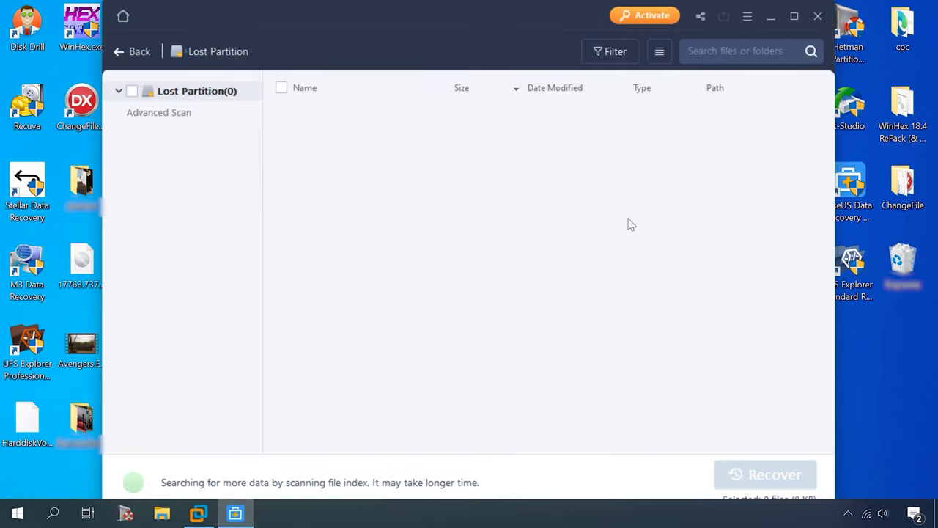
{"action": "left_click", "coordinate": [795, 17]}
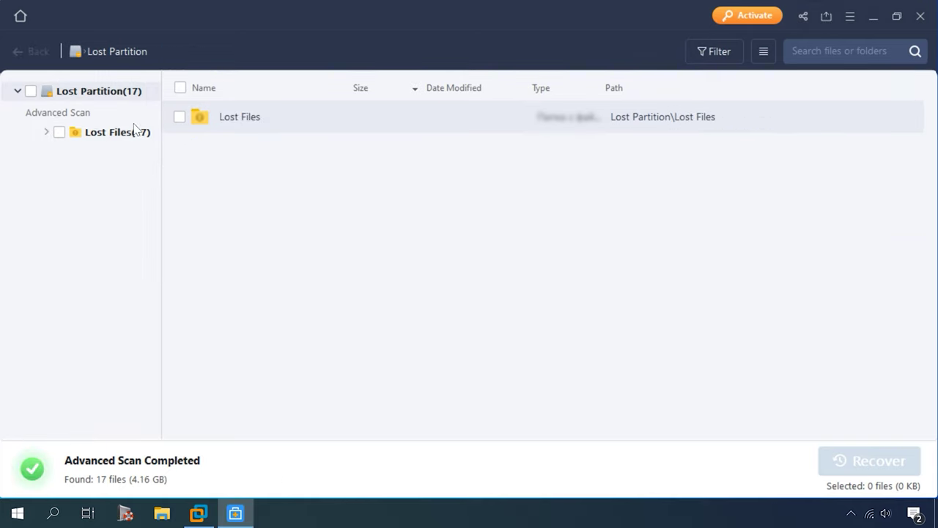
Expand Lost Files and Tags, widen the folder tree and look through each folder of found Word documents
{"action": "left_click", "coordinate": [46, 132]}
{"action": "left_click", "coordinate": [74, 152]}
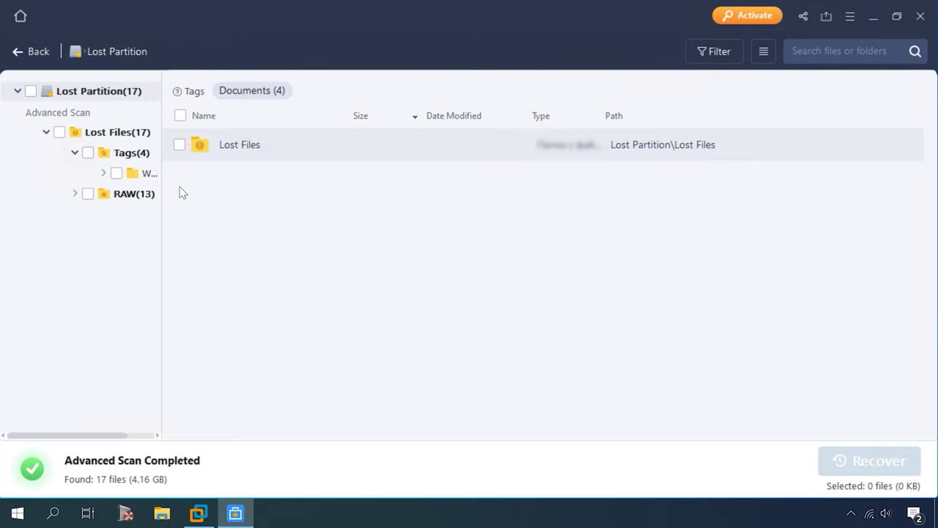
{"action": "left_click_drag", "start_coordinate": [226, 195], "coordinate": [234, 195]}
{"action": "left_click", "coordinate": [103, 173]}
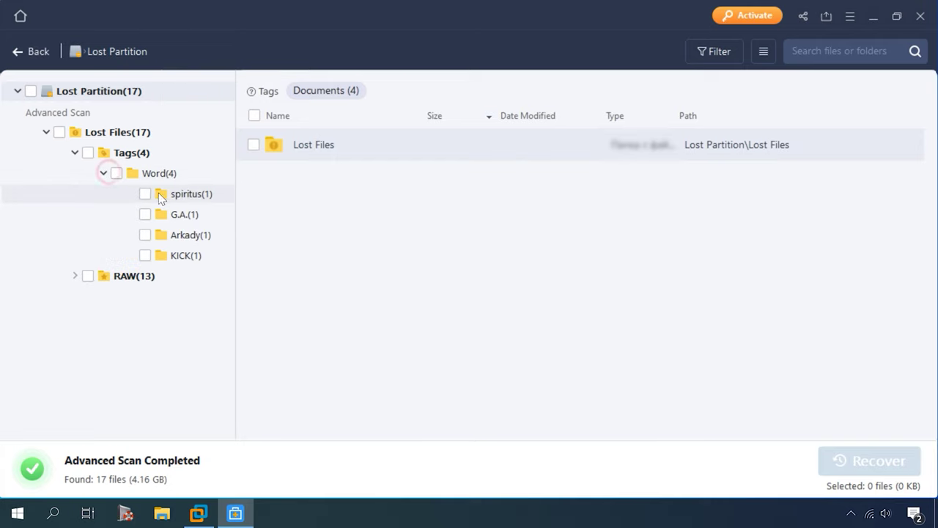
{"action": "left_click", "coordinate": [190, 194]}
{"action": "left_click", "coordinate": [184, 214]}
{"action": "left_click", "coordinate": [184, 235]}
{"action": "left_click", "coordinate": [184, 255]}
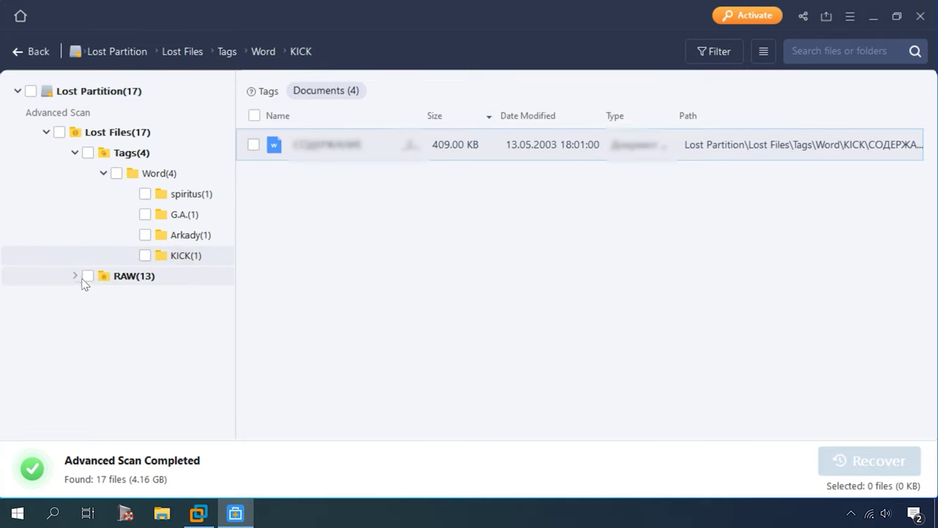
Examine the RAW folders with thumbnails, including JPEG, MP4 and Audio Video files, and preview the found Word document
{"action": "left_click", "coordinate": [75, 276]}
{"action": "left_click", "coordinate": [162, 297]}
{"action": "left_click", "coordinate": [176, 317]}
{"action": "left_click", "coordinate": [158, 337]}
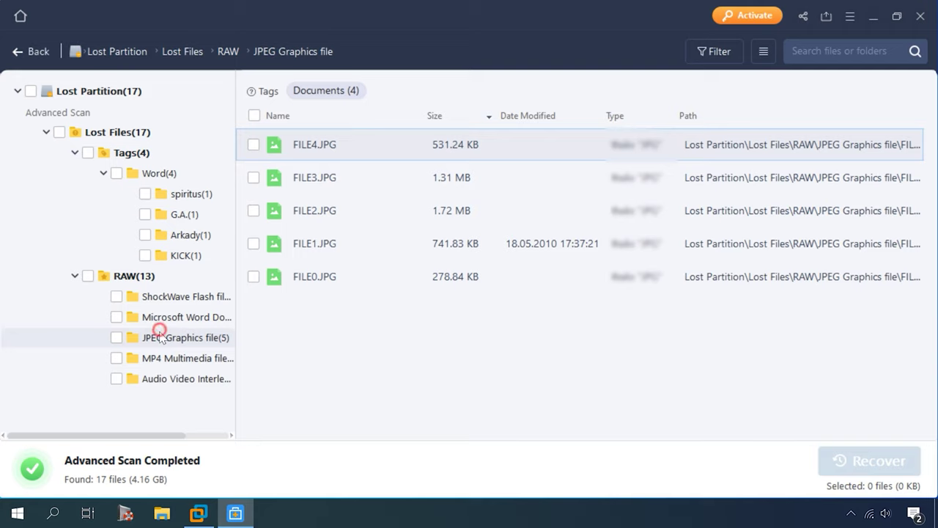
{"action": "left_click", "coordinate": [763, 51]}
{"action": "left_click", "coordinate": [157, 358]}
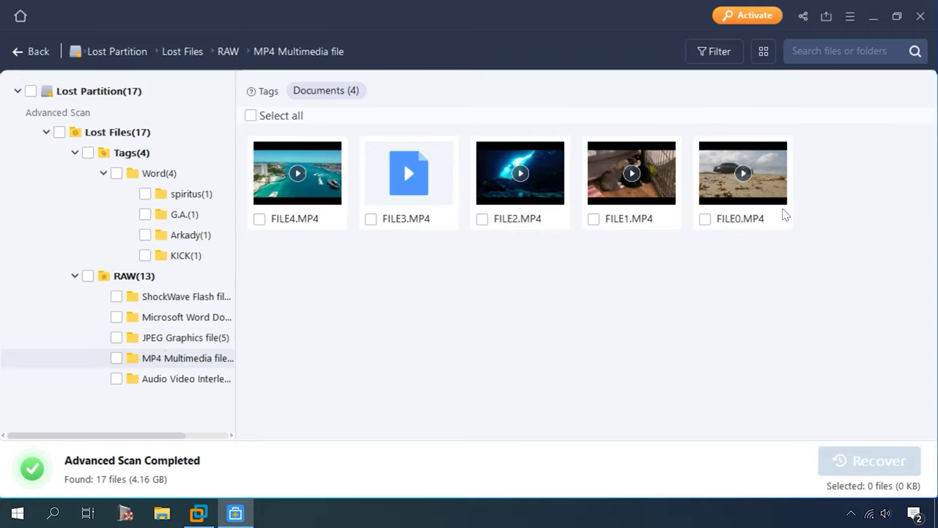
{"action": "left_click", "coordinate": [158, 379]}
{"action": "left_click", "coordinate": [184, 317]}
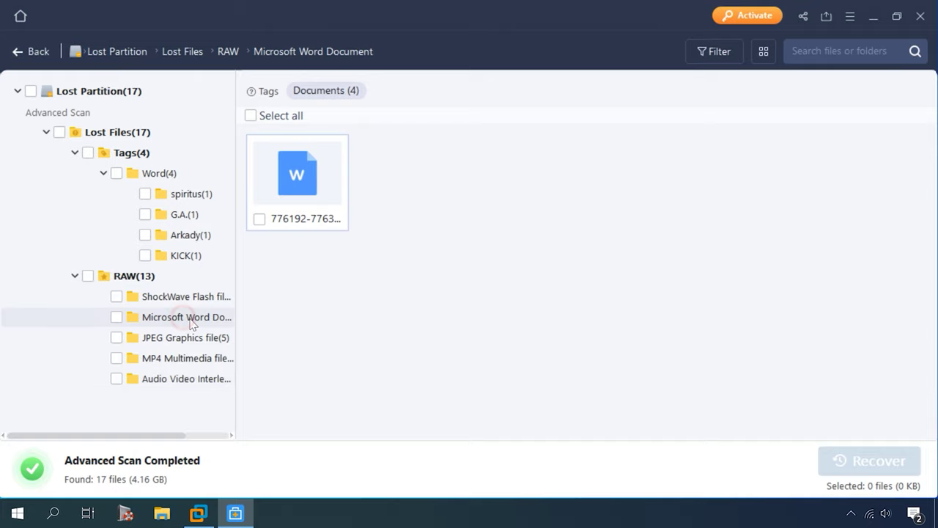
{"action": "double_click", "coordinate": [295, 203]}
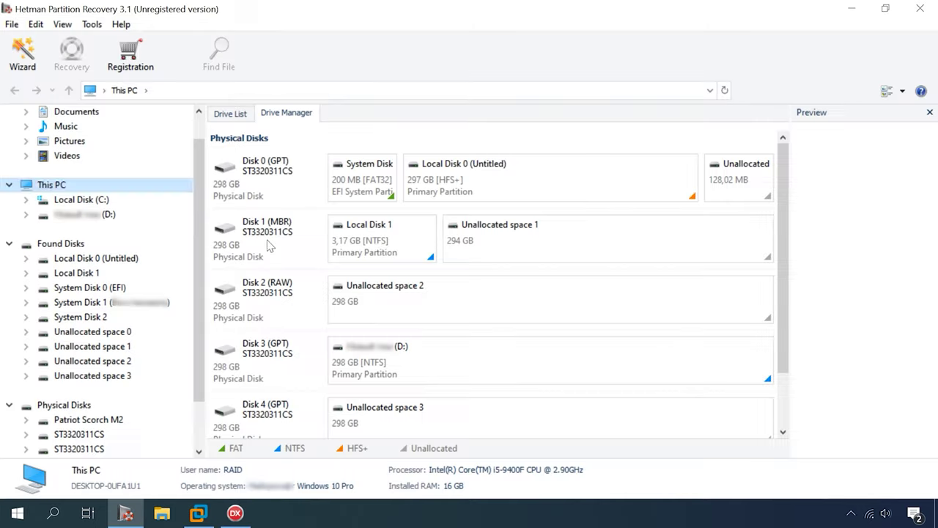
Copy Local Disk 1's first sector 2048 from Hetman's properties into Change File and load the preset value 43484B50
{"action": "right_click", "coordinate": [411, 239]}
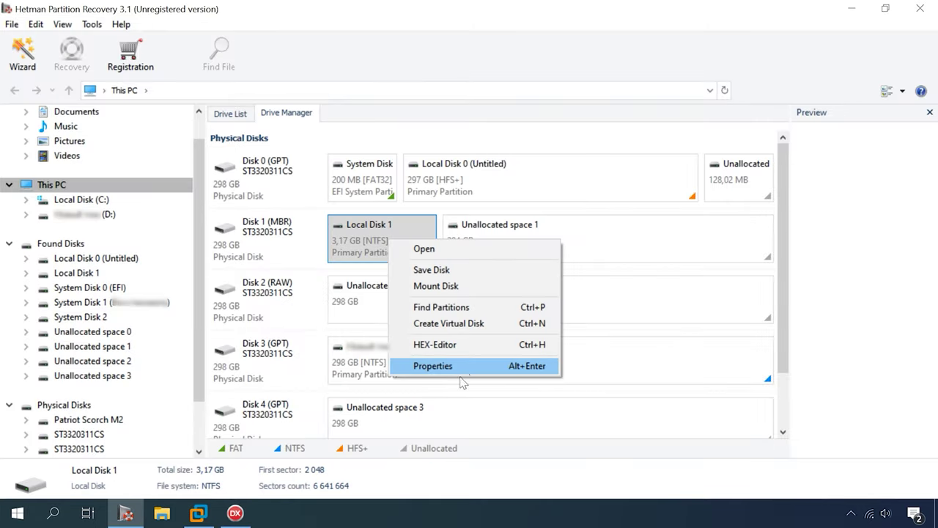
{"action": "left_click", "coordinate": [422, 365]}
{"action": "double_click", "coordinate": [469, 282]}
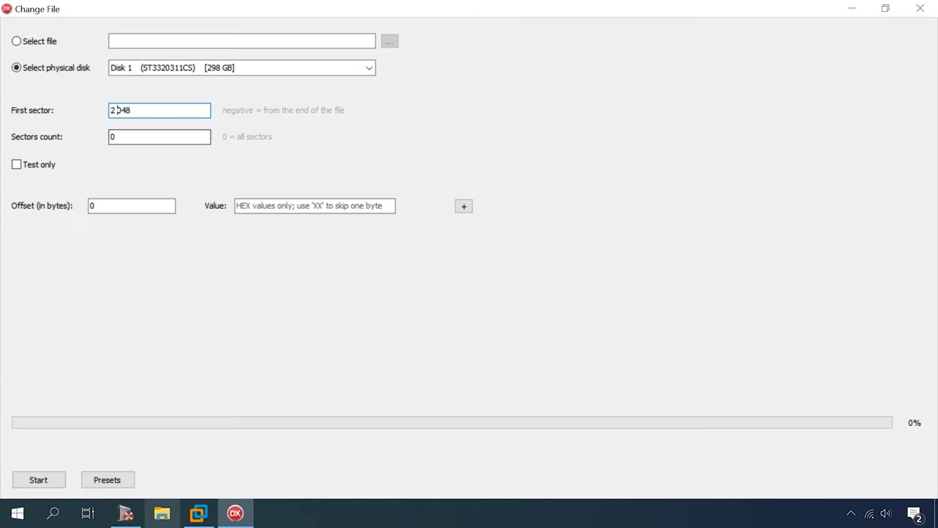
{"action": "left_click", "coordinate": [109, 480]}
{"action": "mouse_move", "coordinate": [162, 480]}
{"action": "left_click", "coordinate": [235, 478]}
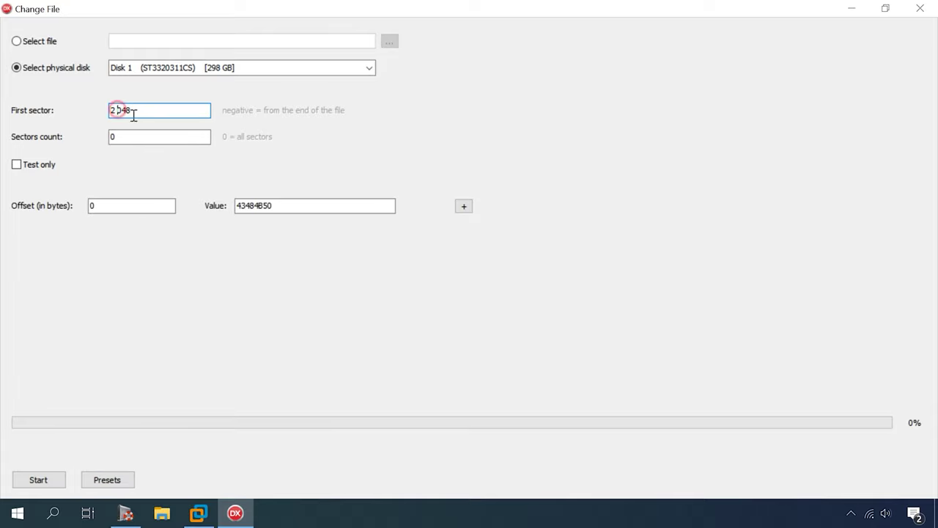
Copy Local Disk 1's sectors count into Change File as 6641664 and start overwriting sectors matching 43484B50 at offset 0
{"action": "left_click", "coordinate": [129, 506]}
{"action": "key", "text": "ctrl+c"}
{"action": "key", "text": "alt+Tab"}
{"action": "double_click", "coordinate": [125, 137]}
{"action": "key", "text": "ctrl+v"}
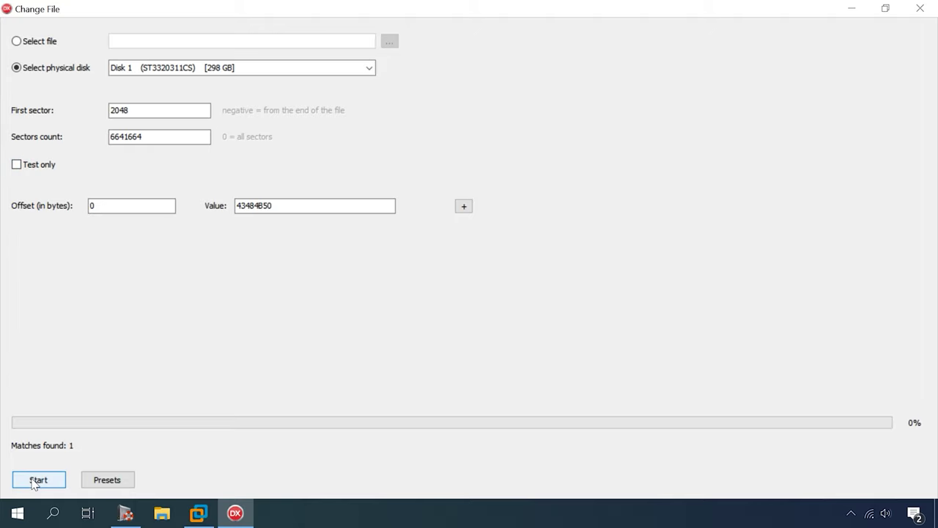
{"action": "left_click", "coordinate": [34, 481]}
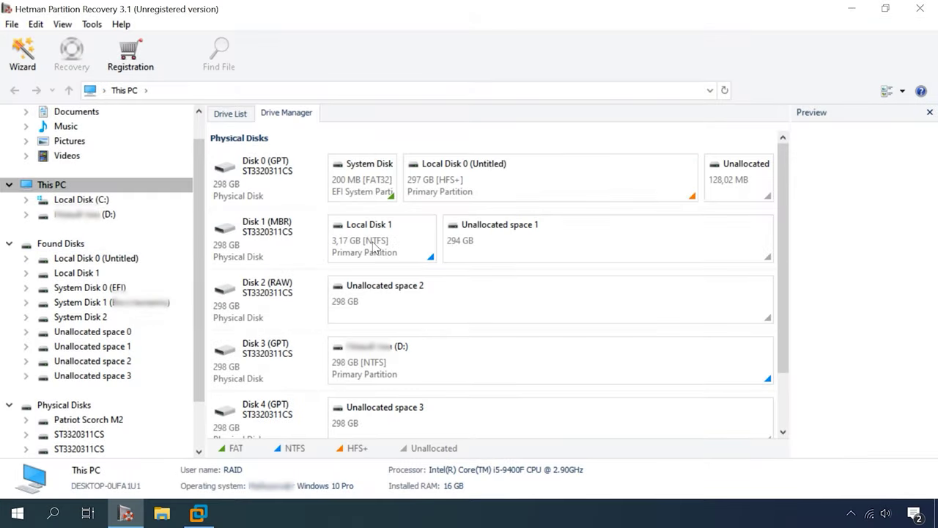
Run a full analysis of Local Disk 1 for the ReFS file system in Hetman Partition Recovery and finish the wizard
{"action": "right_click", "coordinate": [398, 247]}
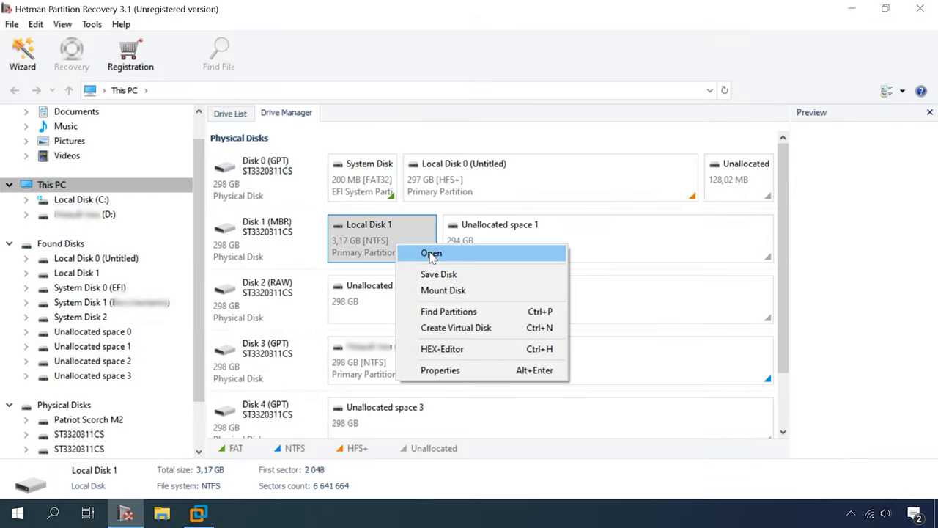
{"action": "left_click", "coordinate": [432, 255]}
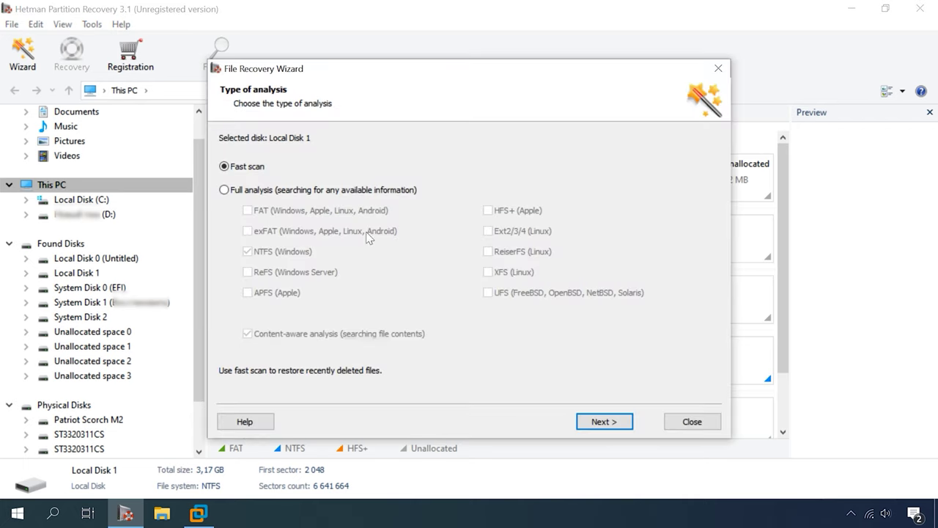
{"action": "left_click", "coordinate": [239, 193]}
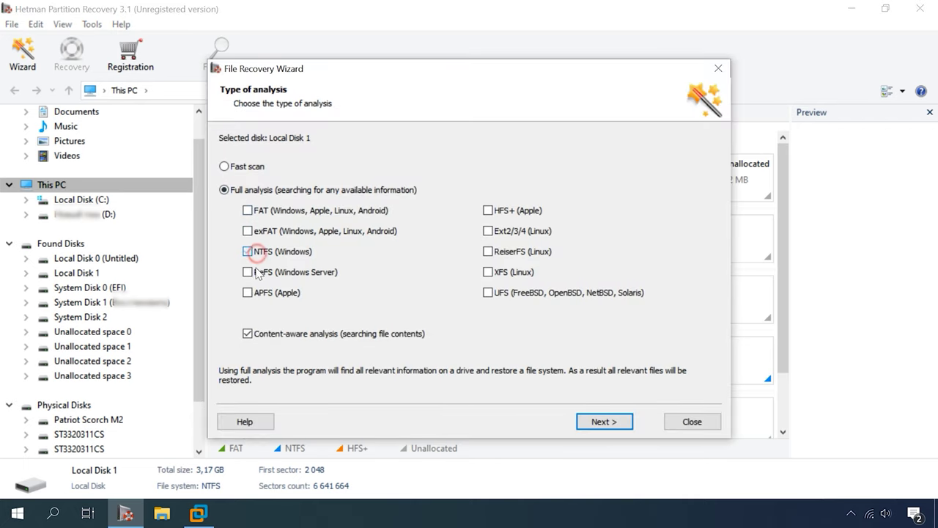
{"action": "left_click", "coordinate": [587, 423]}
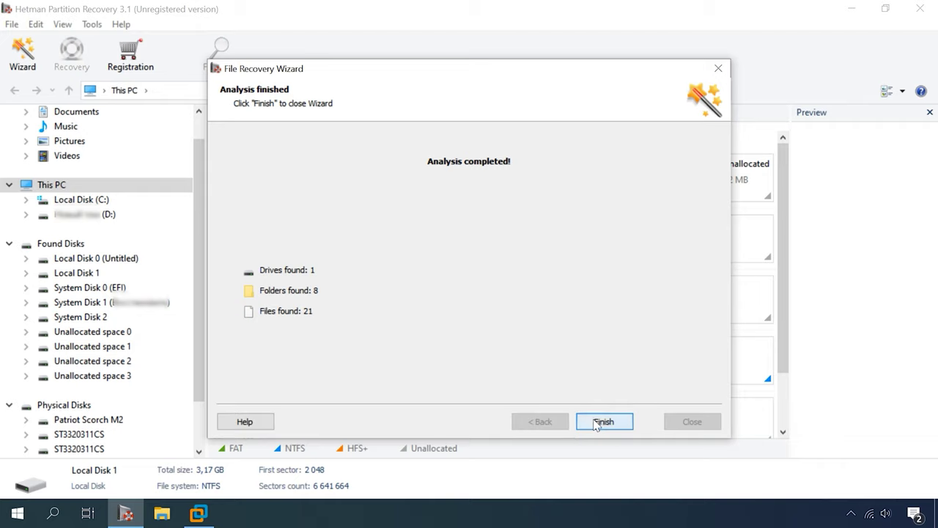
{"action": "left_click", "coordinate": [579, 419]}
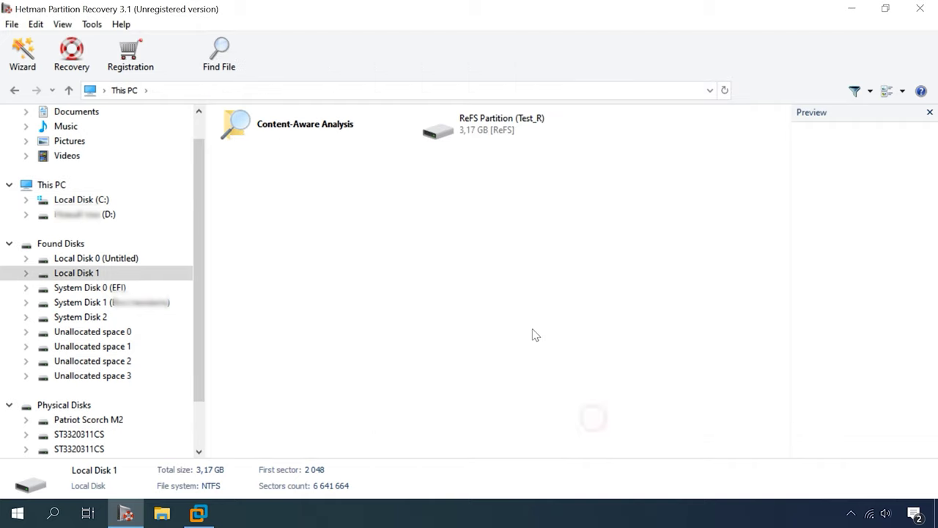
Open ReFS Partition (Test_R) and look through its 1Movie, Doc, File System Metadata, JPG and MP4 folders and root files
{"action": "double_click", "coordinate": [470, 136]}
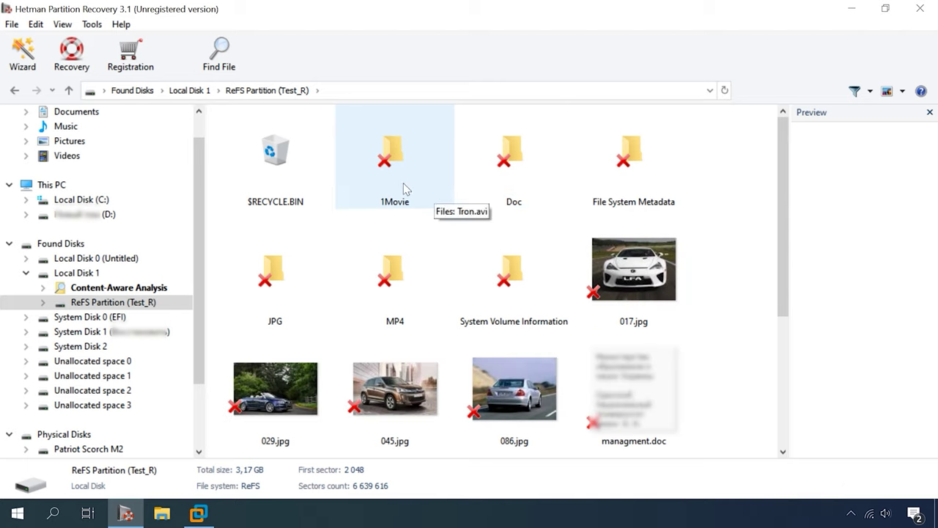
{"action": "left_click", "coordinate": [43, 302]}
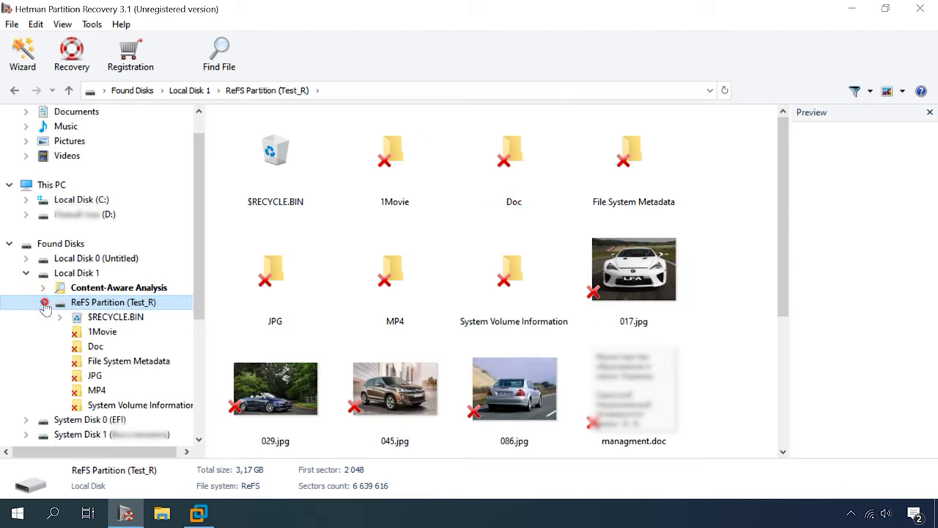
{"action": "left_click", "coordinate": [101, 330]}
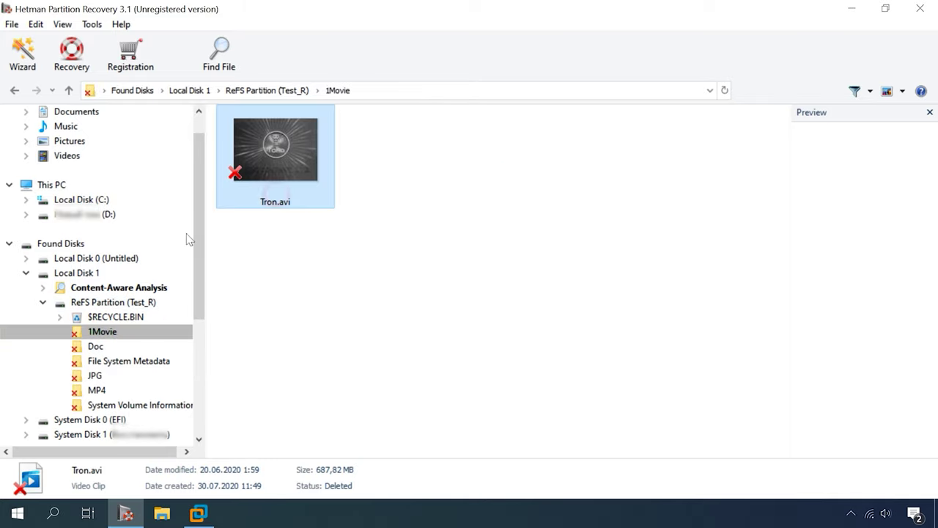
{"action": "left_click", "coordinate": [110, 346]}
{"action": "left_click", "coordinate": [119, 361]}
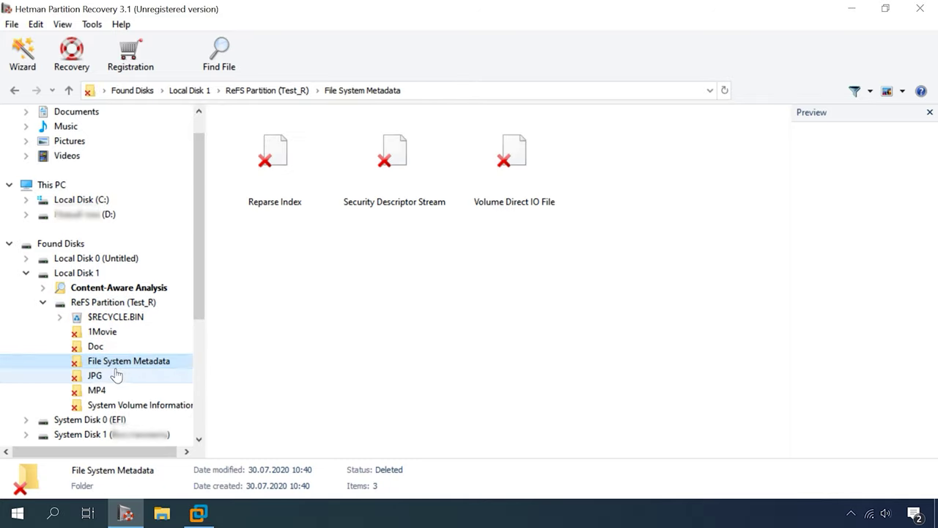
{"action": "left_click", "coordinate": [116, 376]}
{"action": "left_click", "coordinate": [97, 389]}
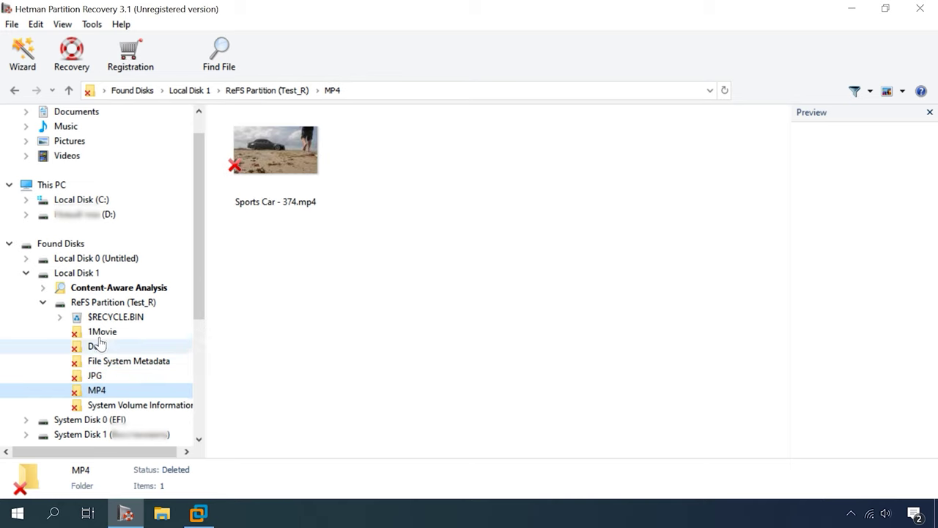
{"action": "left_click", "coordinate": [117, 305]}
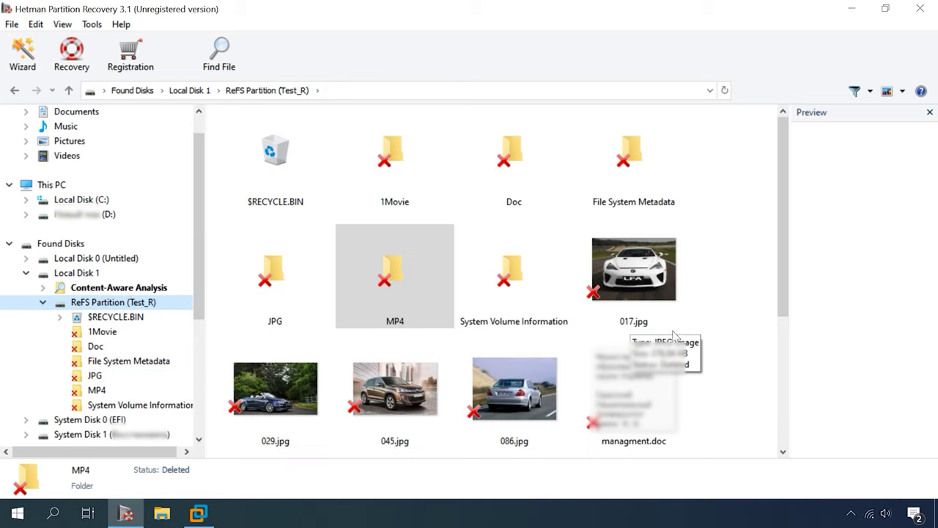
{"action": "scroll", "coordinate": [689, 334], "scroll_direction": "down", "scroll_amount": 3}
{"action": "scroll", "coordinate": [680, 325], "scroll_direction": "up", "scroll_amount": 3}
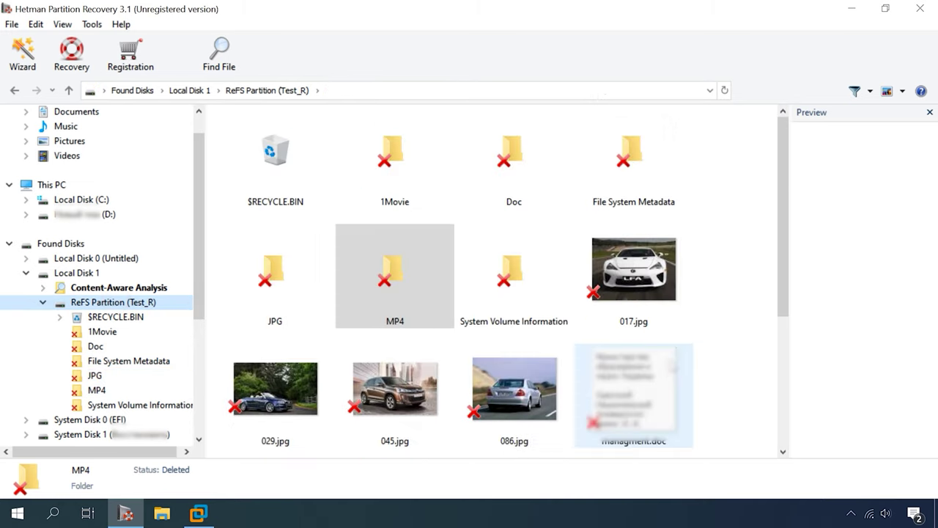
{"action": "left_click", "coordinate": [71, 53]}
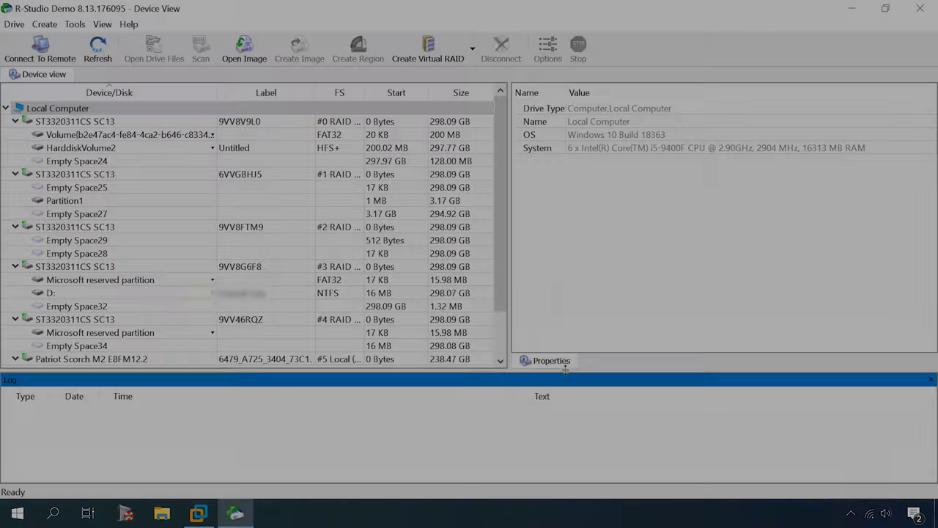
Switch to R-Studio and scan Partition1 for ReFS only, with Extra Search for Known File Types turned off
{"action": "left_click", "coordinate": [55, 200]}
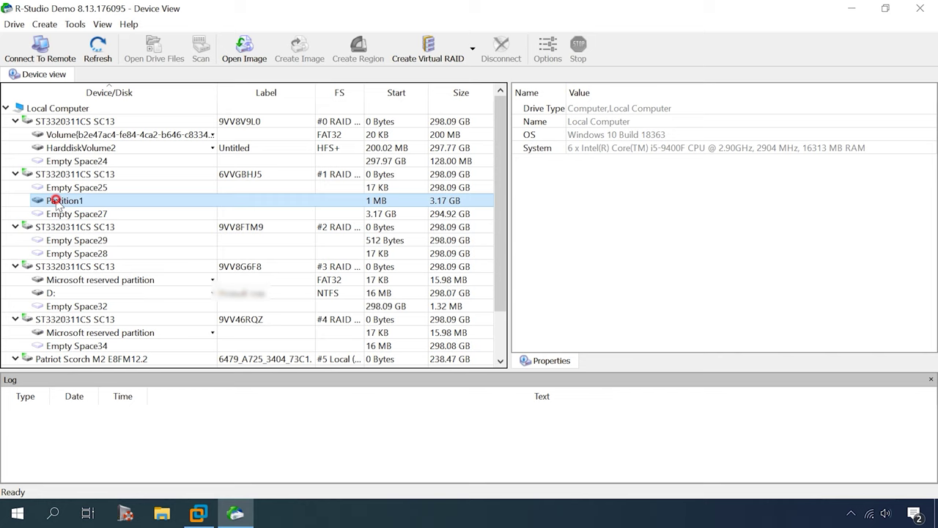
{"action": "right_click", "coordinate": [55, 200]}
{"action": "left_click", "coordinate": [98, 258]}
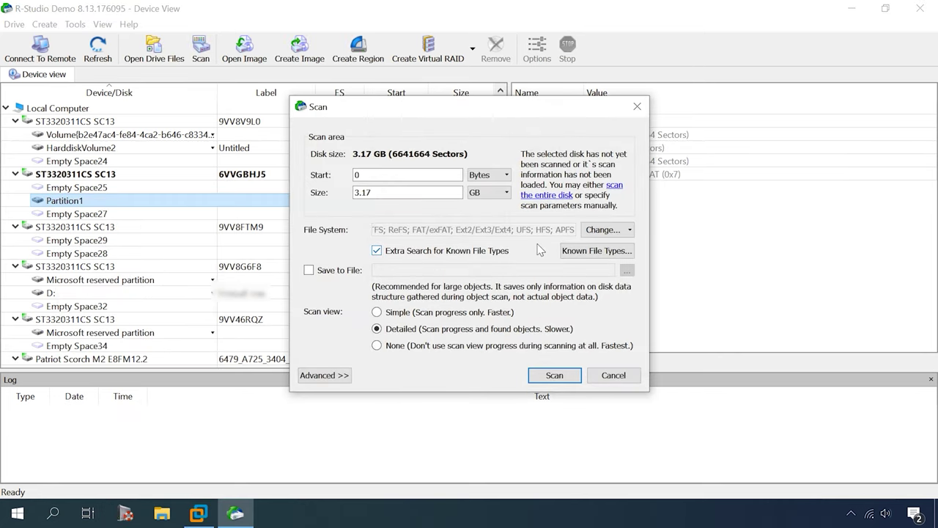
{"action": "left_click", "coordinate": [594, 232]}
{"action": "left_click", "coordinate": [603, 249]}
{"action": "left_click", "coordinate": [602, 279]}
{"action": "left_click", "coordinate": [605, 293]}
{"action": "left_click", "coordinate": [606, 308]}
{"action": "left_click", "coordinate": [606, 323]}
{"action": "left_click", "coordinate": [606, 338]}
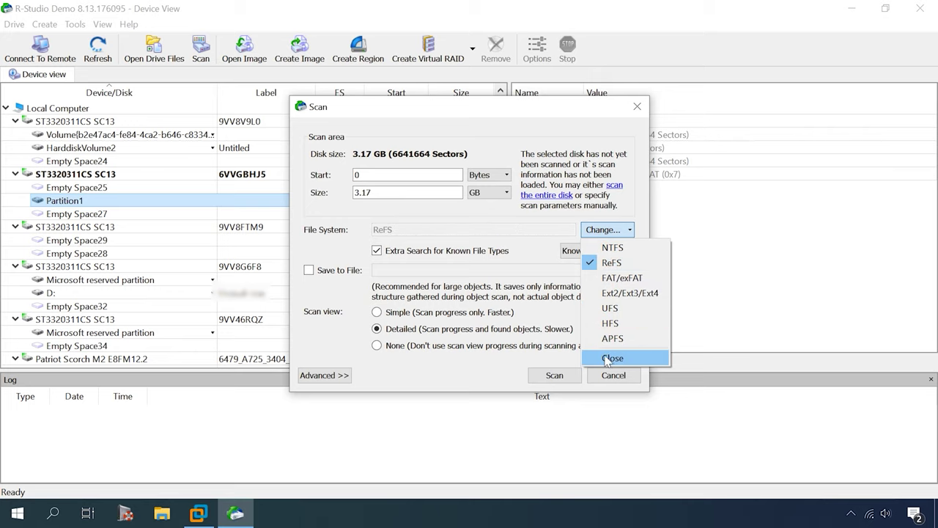
{"action": "left_click", "coordinate": [607, 357]}
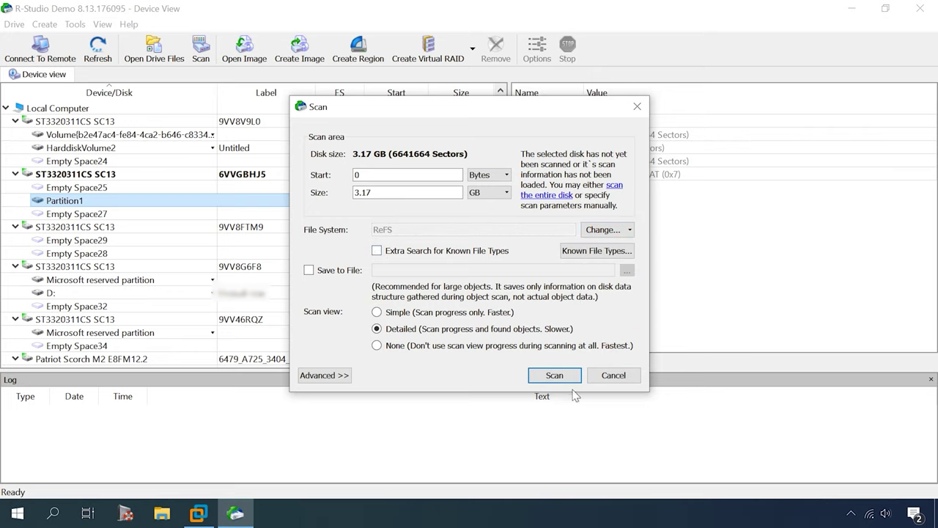
{"action": "left_click", "coordinate": [555, 375]}
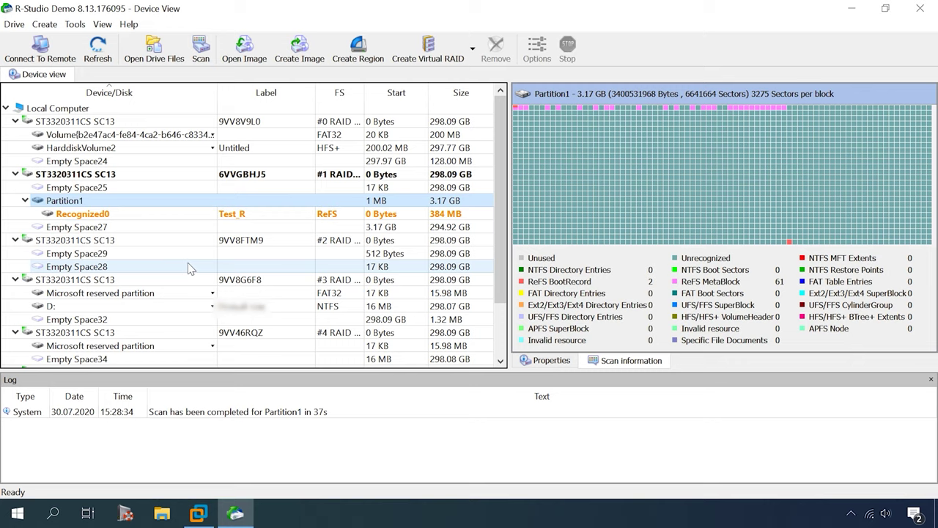
Open the drive files of the recognized ReFS volume Test_R and show the contents of its Metafiles folder
{"action": "left_click", "coordinate": [95, 214]}
{"action": "right_click", "coordinate": [115, 213]}
{"action": "left_click", "coordinate": [151, 219]}
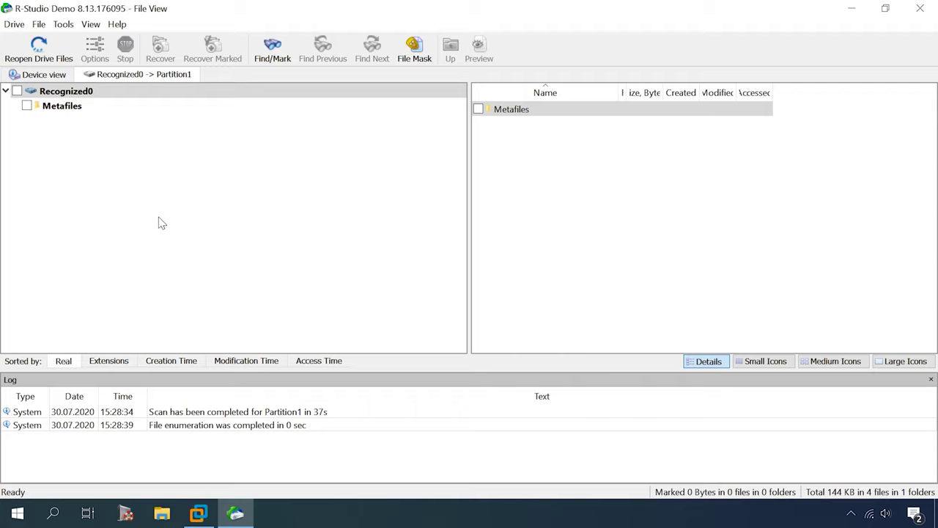
{"action": "left_click", "coordinate": [66, 109]}
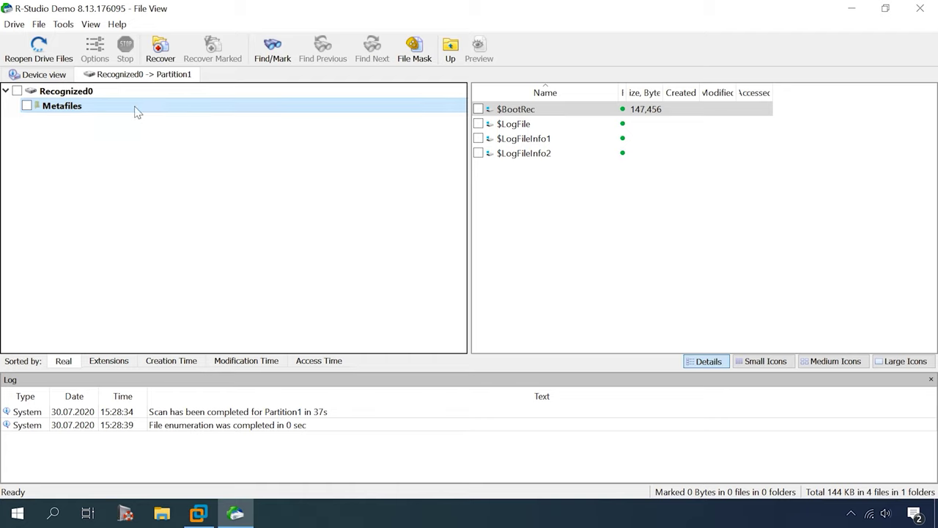
Inspect $BootRec in the hexadecimal editor and check the $LogFile, $LogFileInfo1 and $LogFileInfo2 entries
{"action": "left_click", "coordinate": [506, 123]}
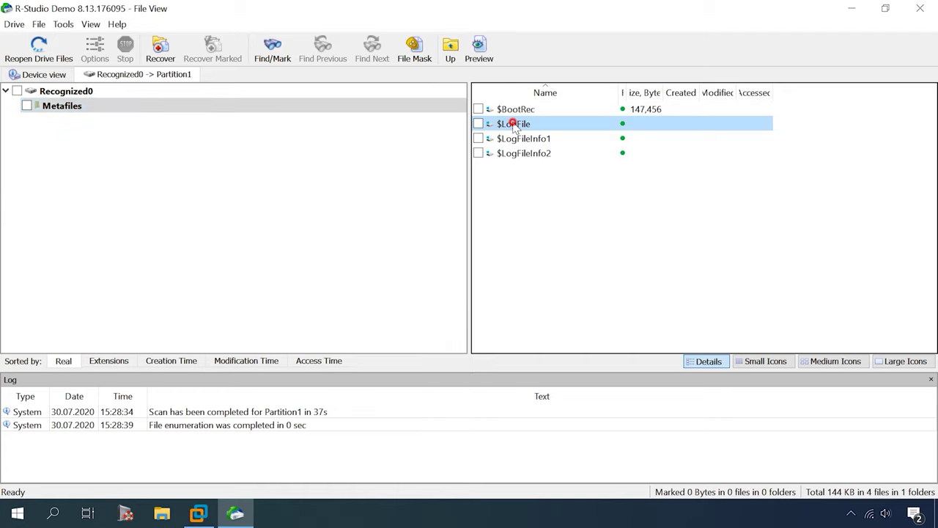
{"action": "left_click", "coordinate": [531, 110]}
{"action": "double_click", "coordinate": [529, 109]}
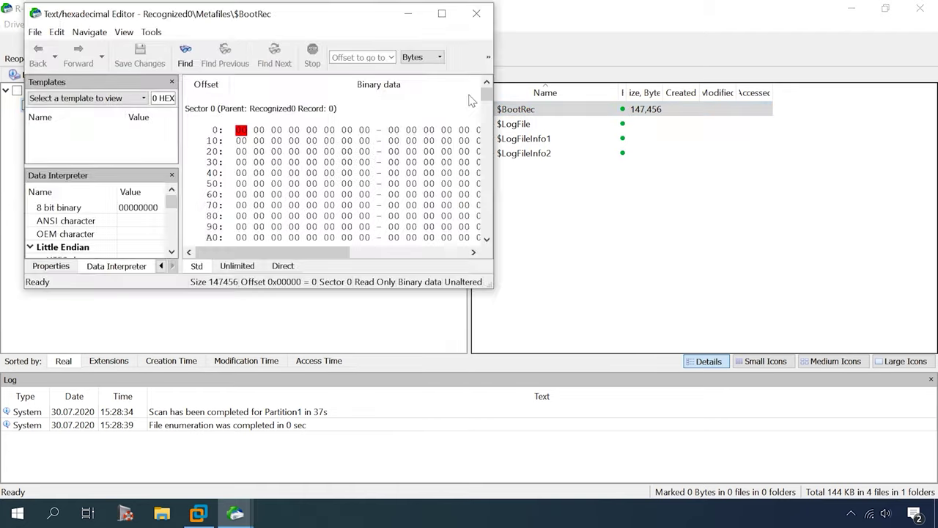
{"action": "left_click", "coordinate": [467, 20]}
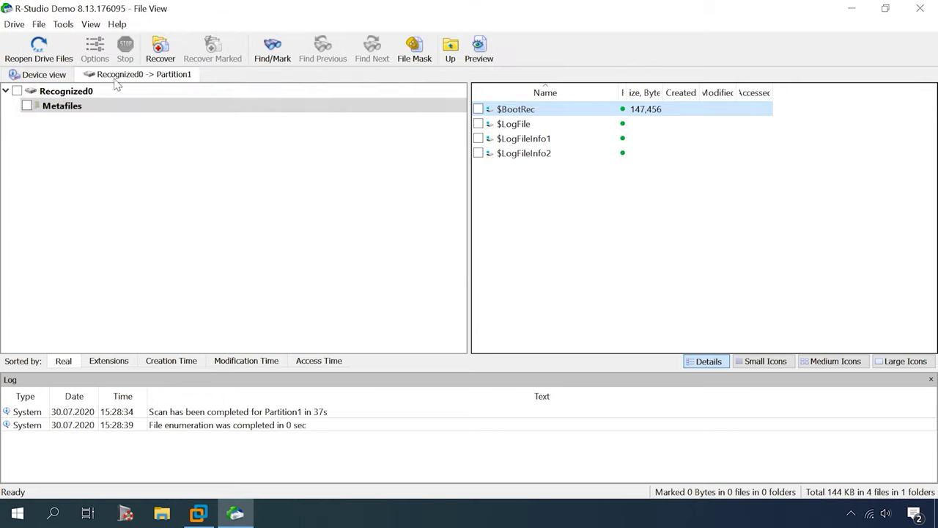
{"action": "left_click", "coordinate": [525, 126]}
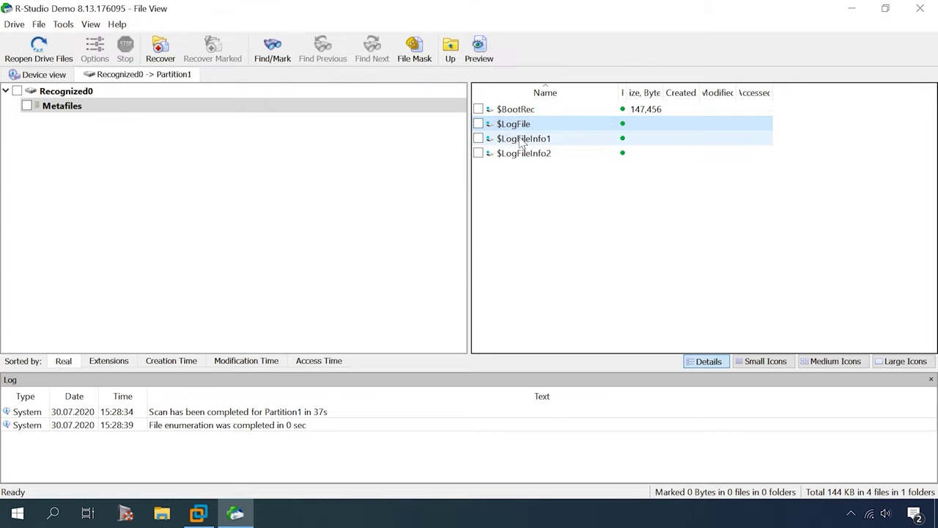
{"action": "left_click", "coordinate": [519, 139]}
{"action": "left_click", "coordinate": [513, 153]}
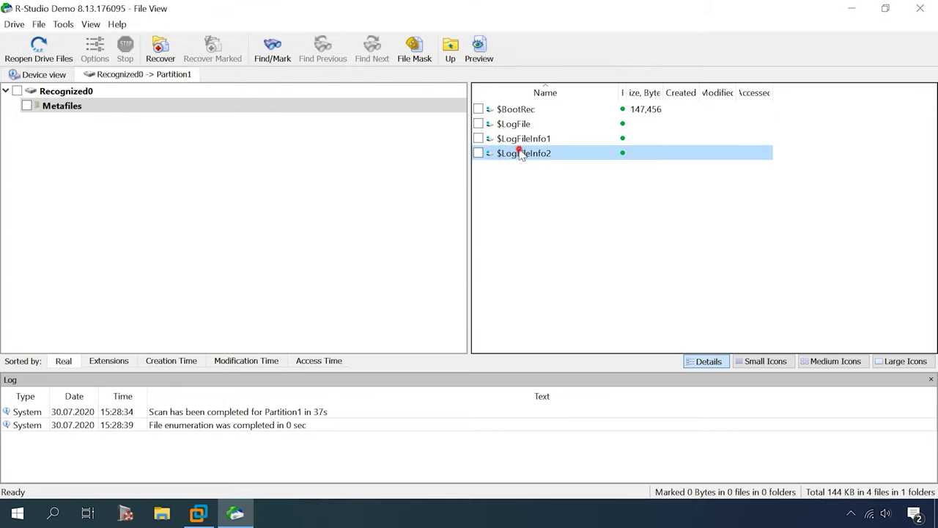
{"action": "left_click", "coordinate": [75, 93]}
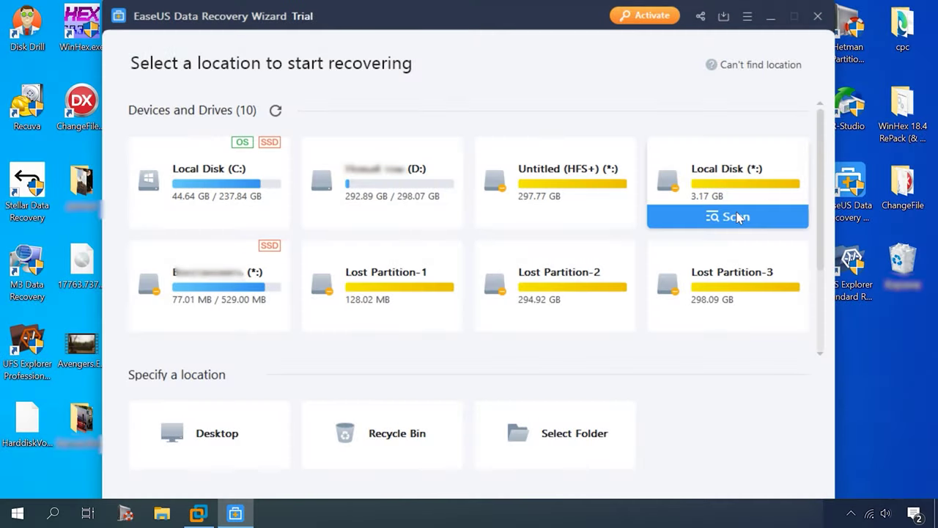
Switch to EaseUS Data Recovery Wizard, scan the 3.17 GB Local Disk and expand Lost Files, Tags and Word in a widened folder tree
{"action": "left_click", "coordinate": [733, 216]}
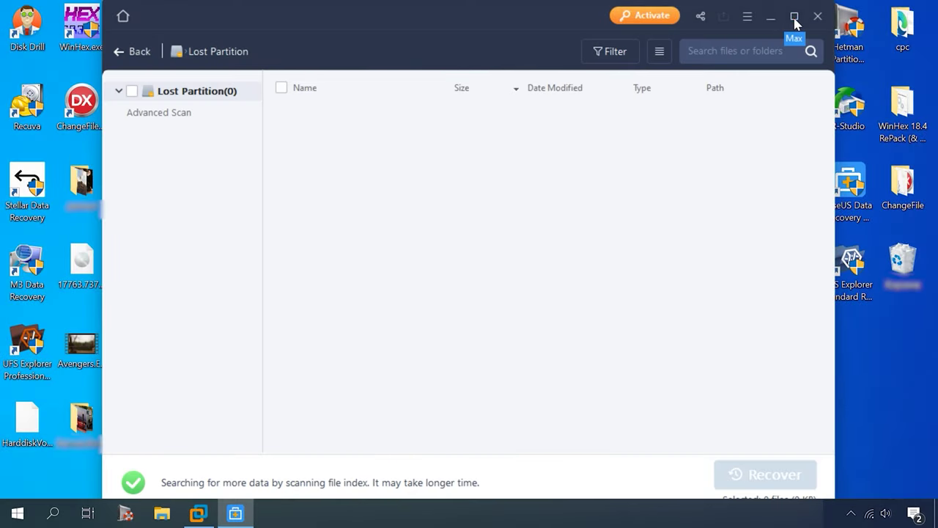
{"action": "left_click", "coordinate": [796, 21]}
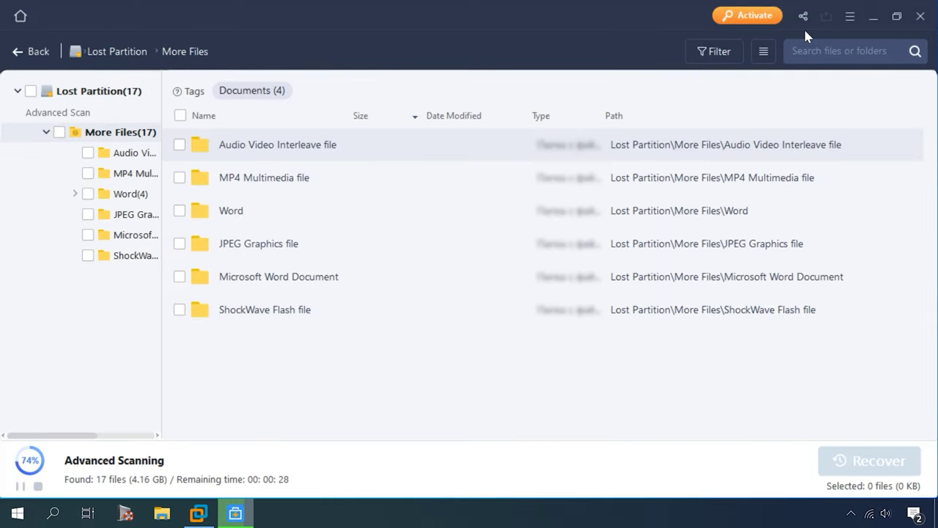
{"action": "left_click", "coordinate": [46, 133]}
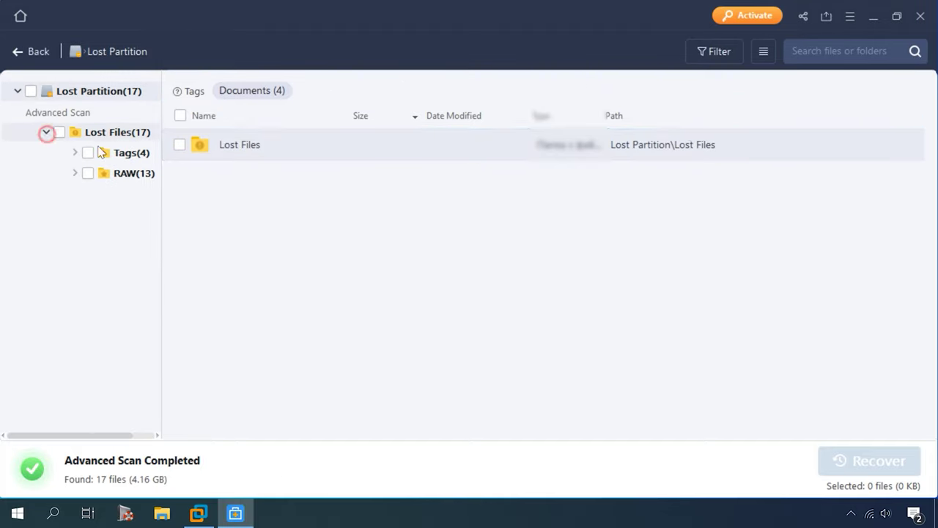
{"action": "left_click_drag", "start_coordinate": [162, 151], "coordinate": [246, 151]}
{"action": "left_click", "coordinate": [75, 152]}
{"action": "left_click", "coordinate": [105, 180]}
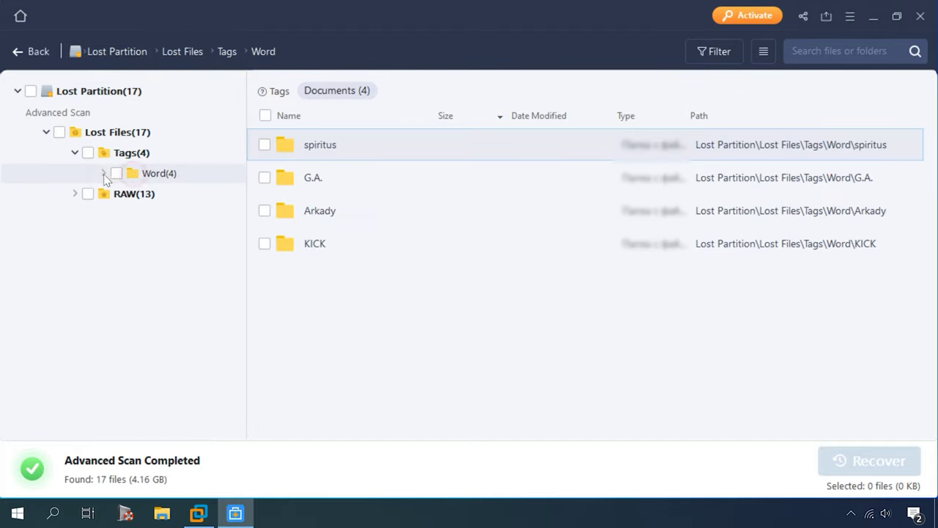
{"action": "left_click", "coordinate": [103, 173]}
Examine the RAW folders with thumbnails and preview the AVI video in the Audio Video Interleave folder
{"action": "left_click", "coordinate": [74, 276]}
{"action": "left_click", "coordinate": [146, 297]}
{"action": "left_click", "coordinate": [192, 317]}
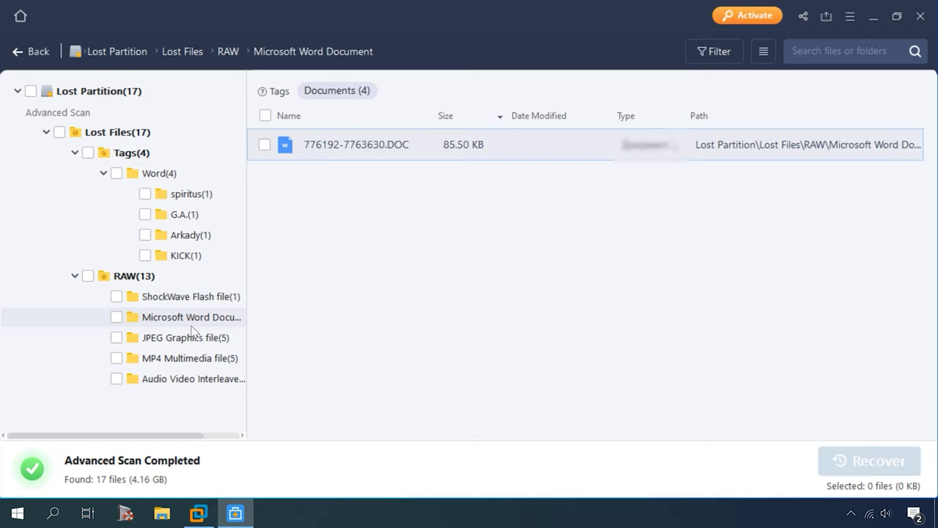
{"action": "left_click", "coordinate": [184, 335]}
{"action": "left_click", "coordinate": [764, 51]}
{"action": "left_click", "coordinate": [738, 118]}
{"action": "left_click", "coordinate": [180, 360]}
{"action": "left_click", "coordinate": [183, 379]}
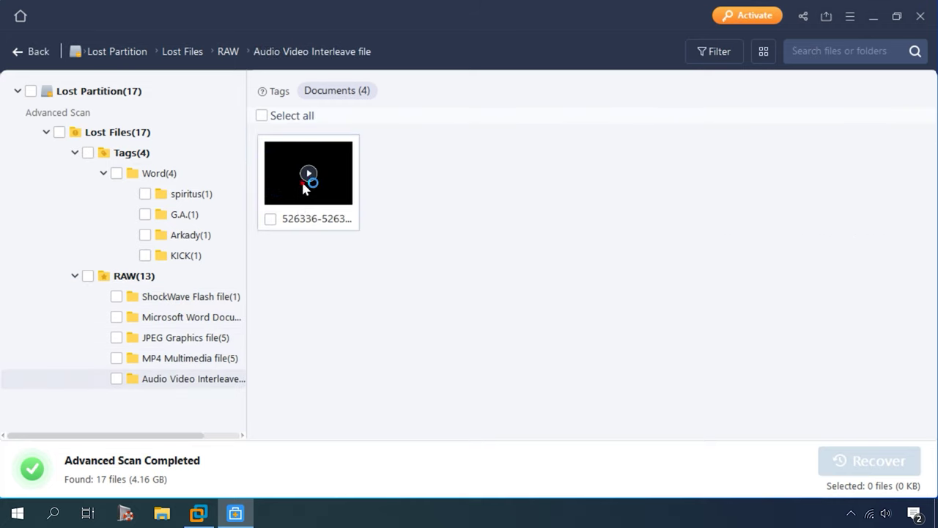
{"action": "left_click", "coordinate": [306, 179]}
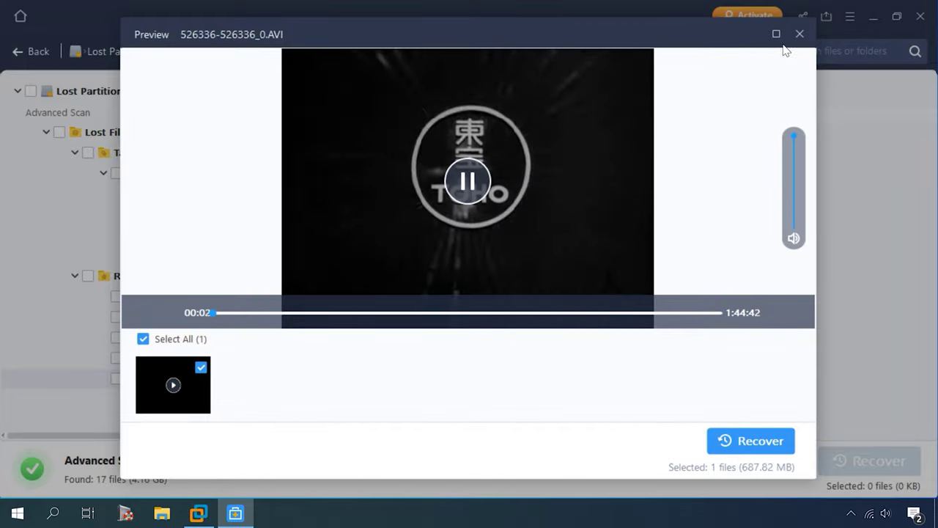
{"action": "left_click", "coordinate": [800, 34]}
Preview the document found in each subfolder of the Tags Word folder
{"action": "left_click", "coordinate": [195, 193]}
{"action": "left_click", "coordinate": [308, 178]}
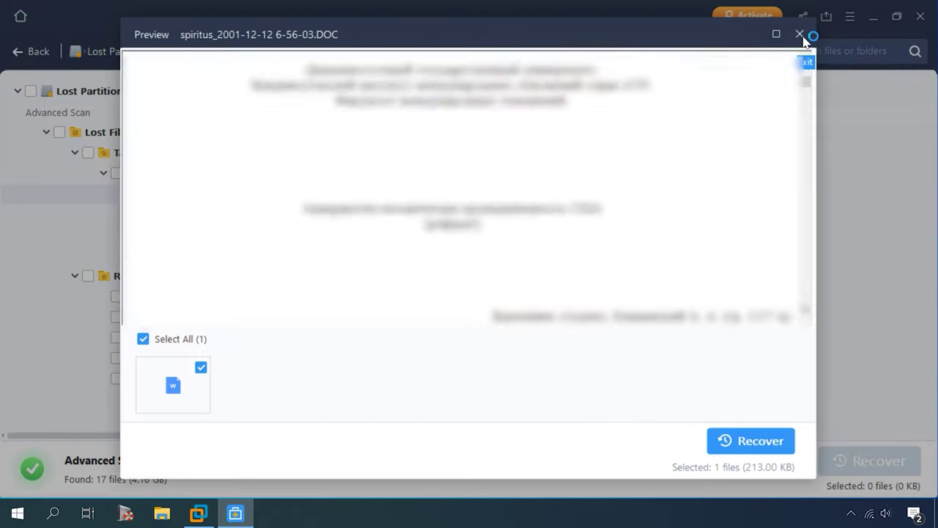
{"action": "left_click", "coordinate": [800, 34]}
{"action": "left_click", "coordinate": [194, 214]}
{"action": "left_click", "coordinate": [308, 179]}
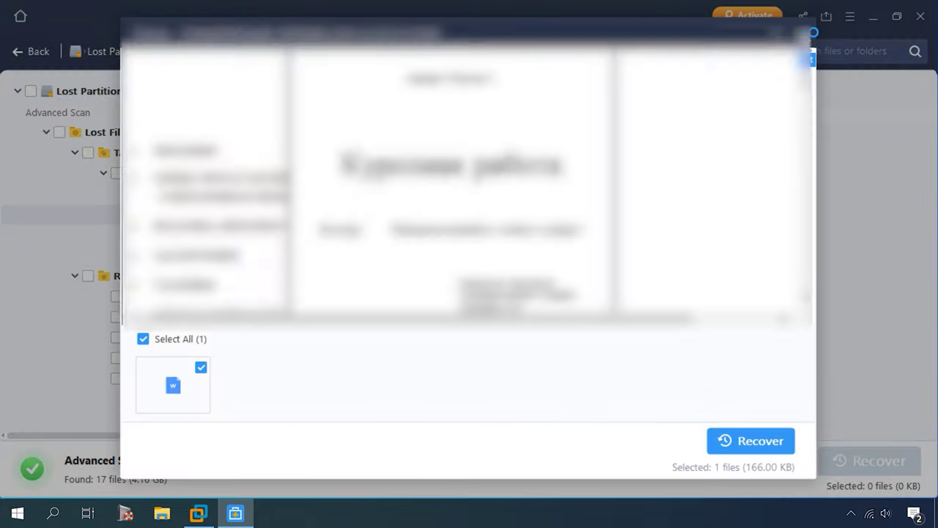
{"action": "left_click", "coordinate": [800, 34]}
{"action": "left_click", "coordinate": [197, 235]}
{"action": "double_click", "coordinate": [308, 183]}
{"action": "left_click", "coordinate": [800, 34]}
{"action": "left_click", "coordinate": [197, 255]}
{"action": "double_click", "coordinate": [308, 183]}
{"action": "left_click", "coordinate": [800, 35]}
{"action": "left_click", "coordinate": [195, 295]}
{"action": "left_click", "coordinate": [193, 316]}
{"action": "double_click", "coordinate": [308, 192]}
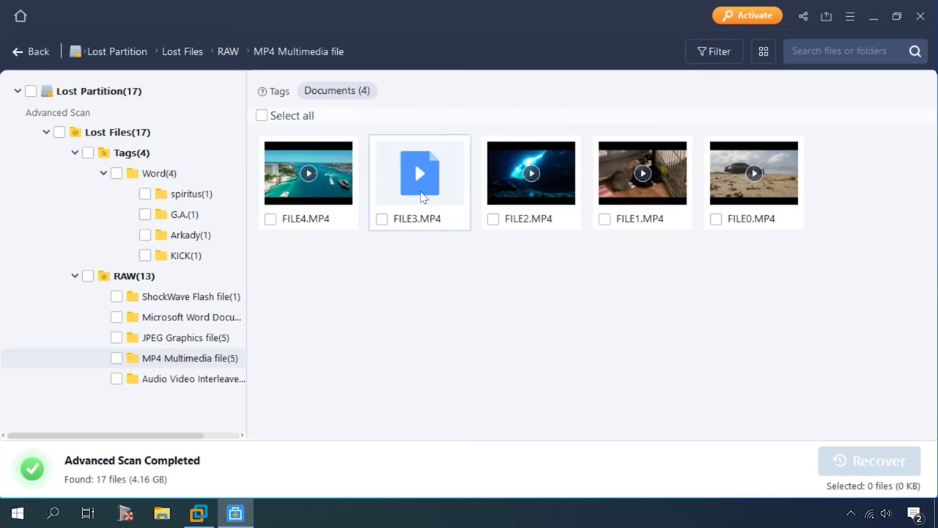
{"action": "left_click", "coordinate": [183, 378]}
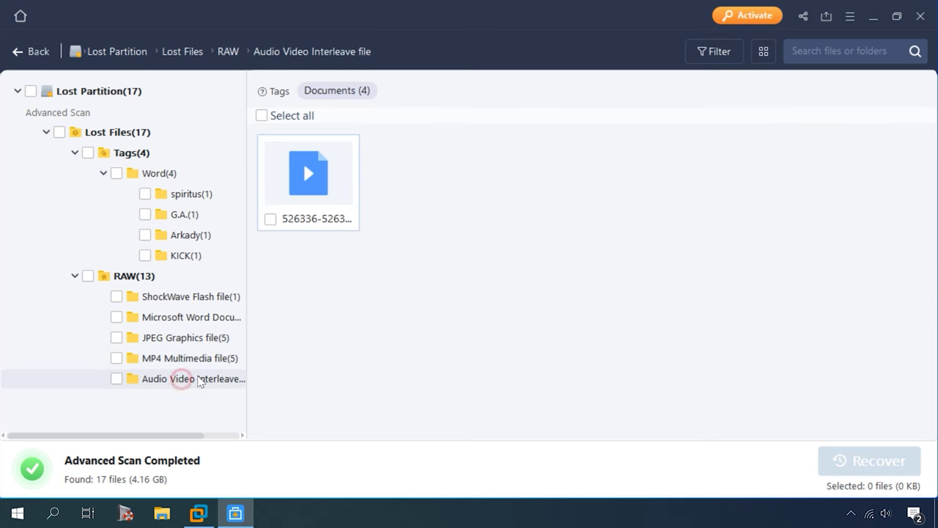
{"action": "double_click", "coordinate": [304, 189]}
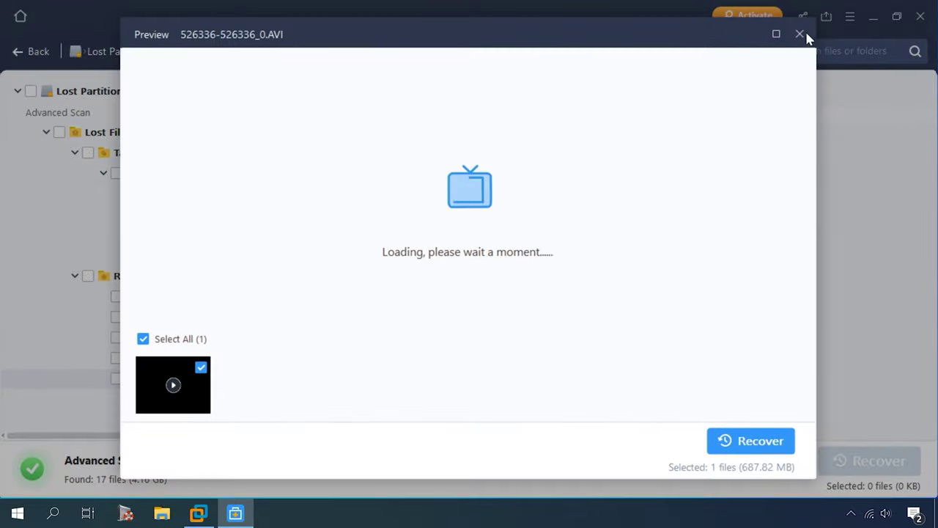